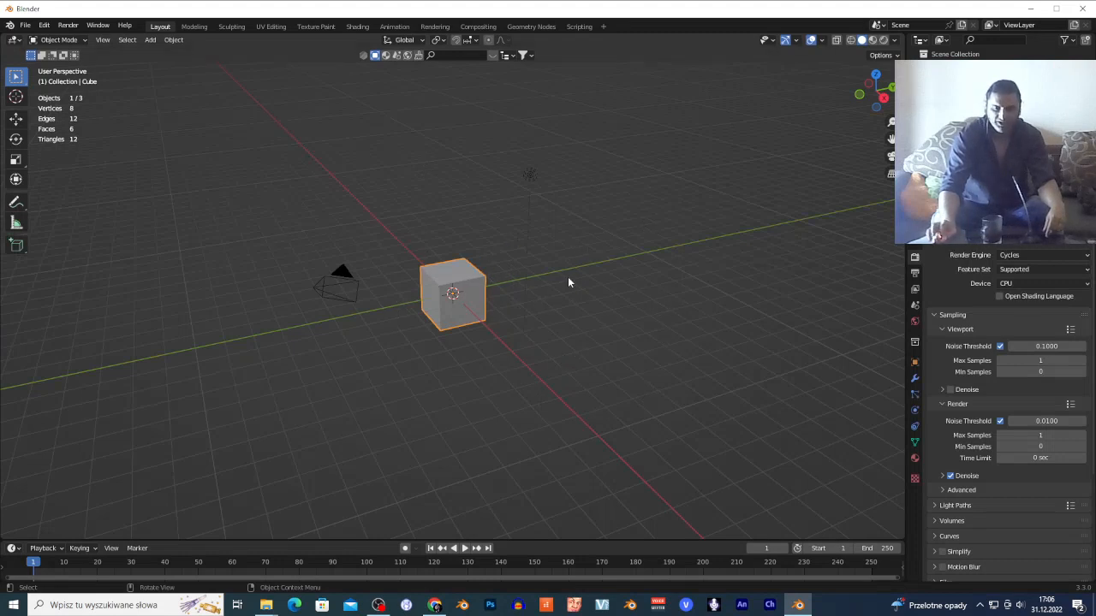
Delete the default cube from the scene.
{"action": "left_click", "coordinate": [728, 325]}
{"action": "left_click", "coordinate": [457, 294]}
{"action": "key", "text": "x"}
{"action": "left_click", "coordinate": [458, 289]}
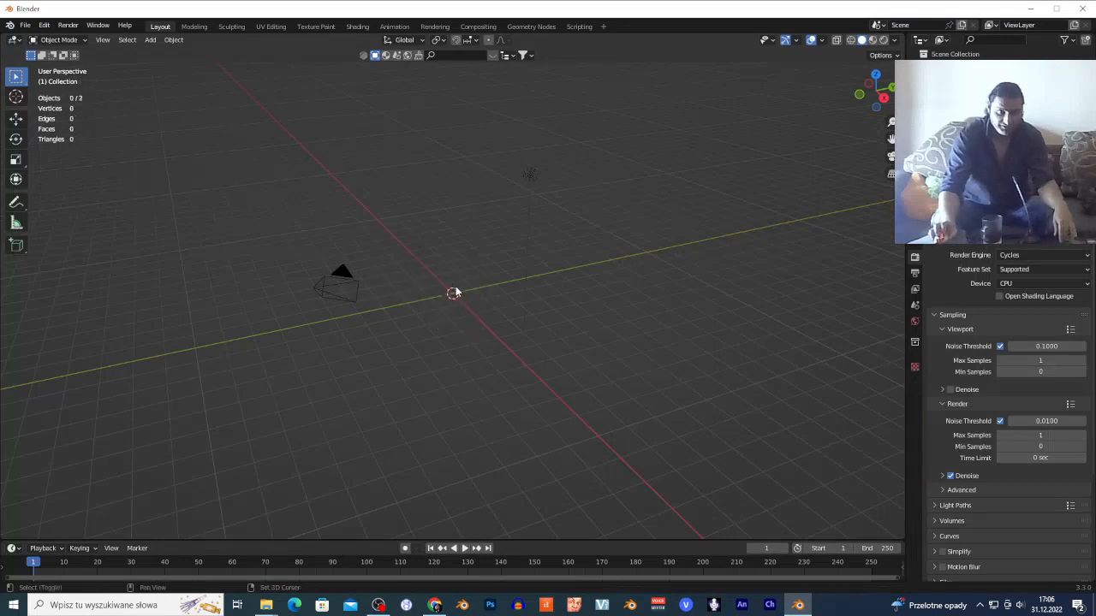
Add a UV sphere at the world origin and display the viewport in wireframe.
{"action": "key", "text": "shift+a"}
{"action": "mouse_move", "coordinate": [457, 292]}
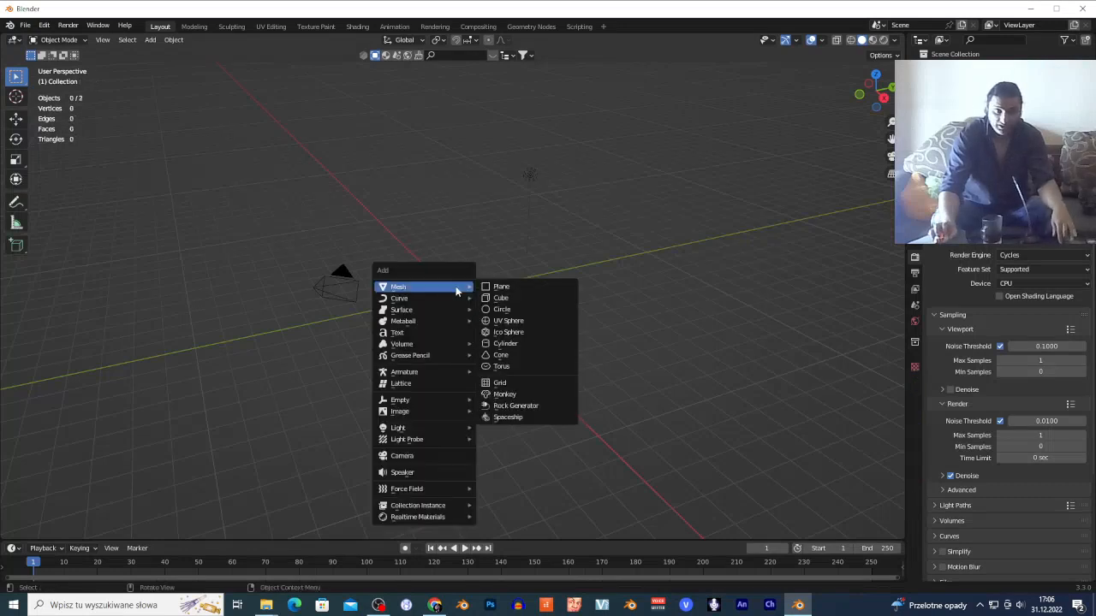
{"action": "left_click", "coordinate": [514, 323]}
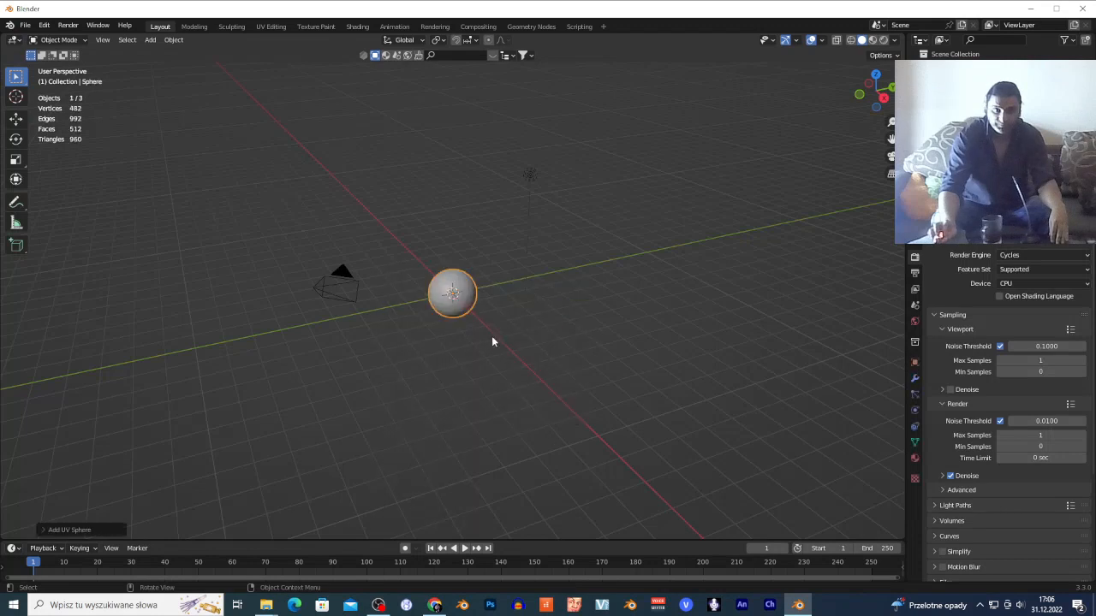
{"action": "left_click", "coordinate": [850, 40]}
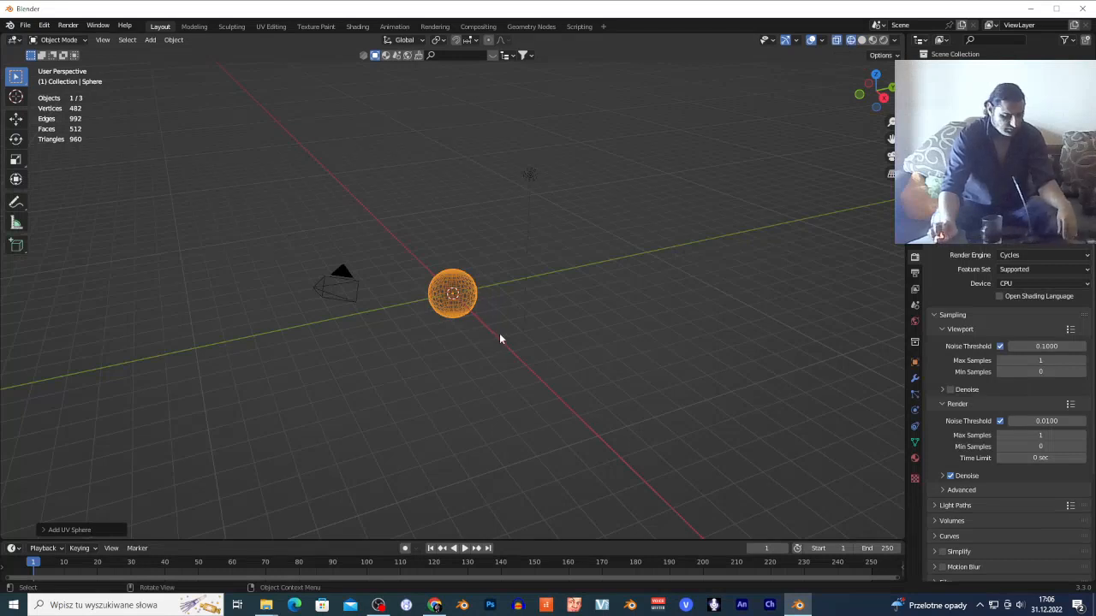
Examine the wireframe sphere up close using Walk Navigation and check where that command is found among the view's navigation options.
{"action": "key", "text": "shift+grave"}
{"action": "key", "text": "w"}
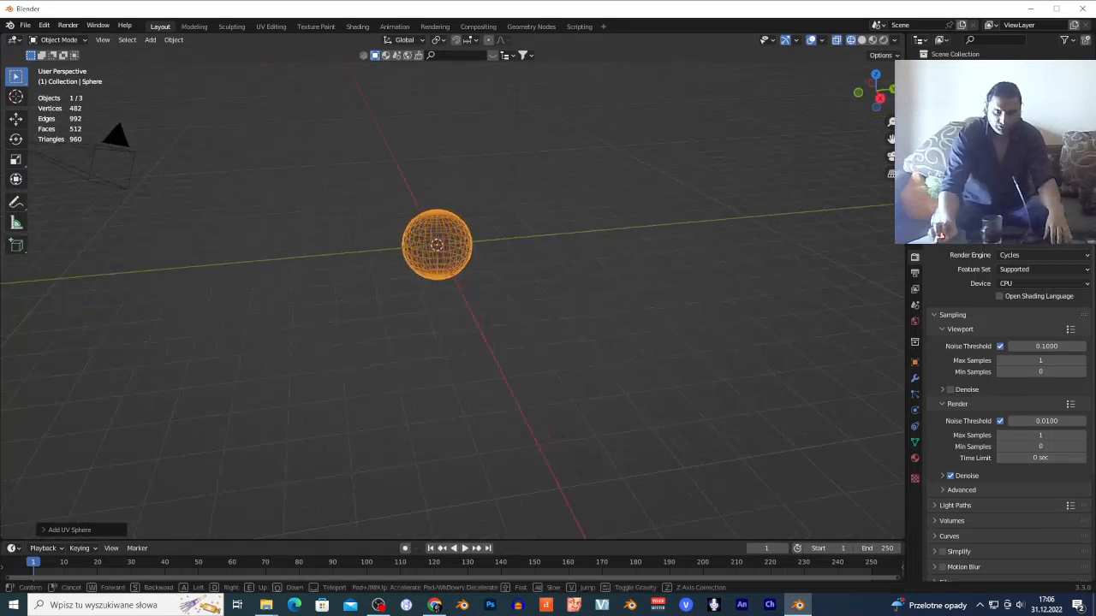
{"action": "key", "text": "w"}
{"action": "key", "text": "a"}
{"action": "left_click", "coordinate": [499, 337]}
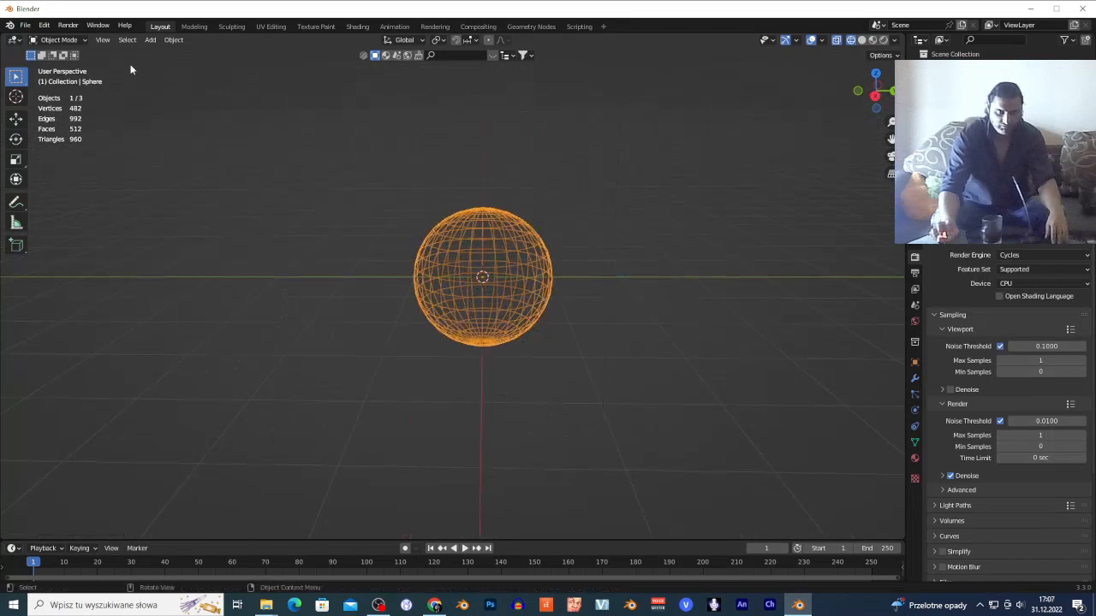
{"action": "left_click", "coordinate": [108, 41]}
{"action": "mouse_move", "coordinate": [145, 181]}
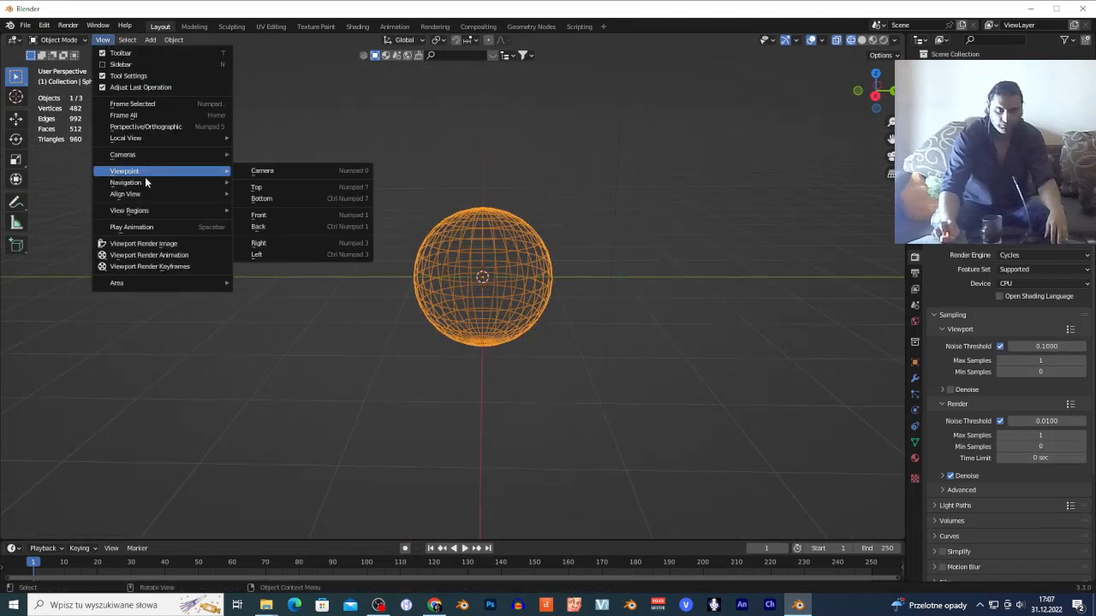
{"action": "left_click", "coordinate": [103, 40]}
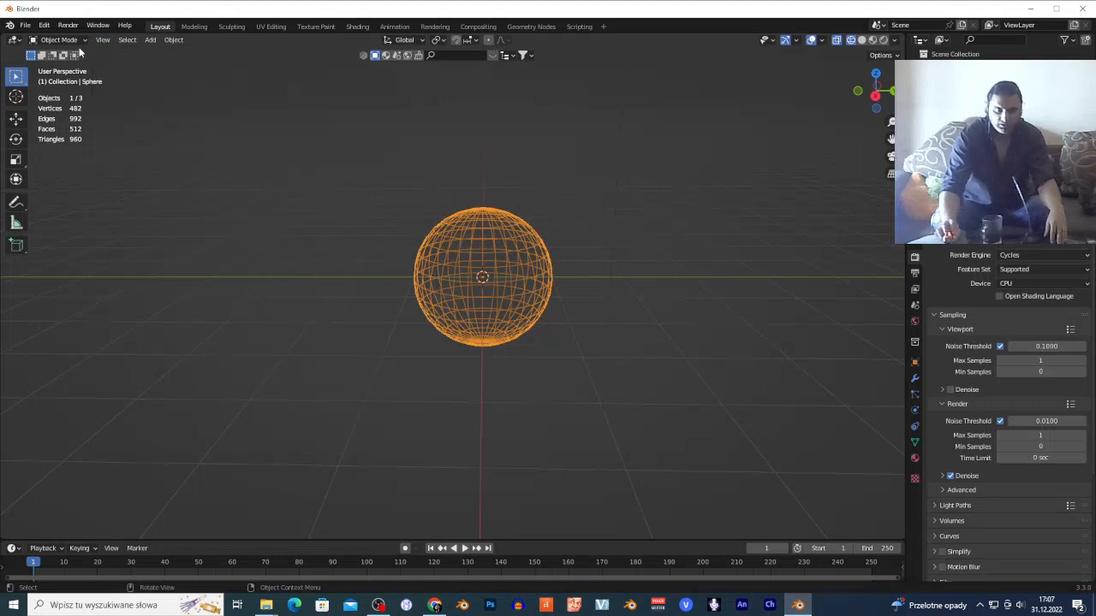
{"action": "left_click", "coordinate": [101, 41]}
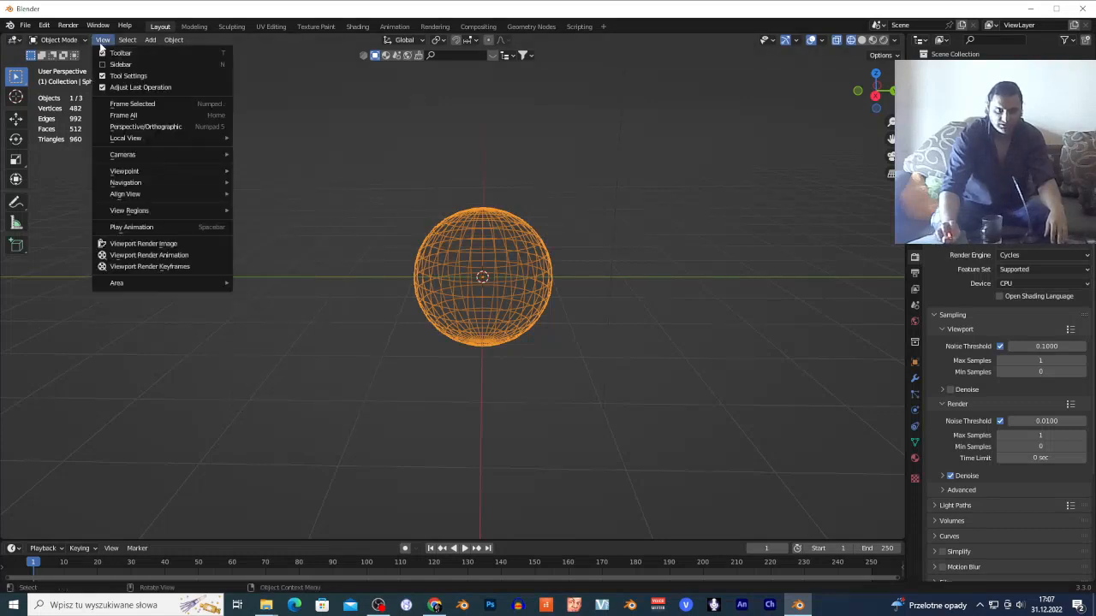
{"action": "mouse_move", "coordinate": [178, 181]}
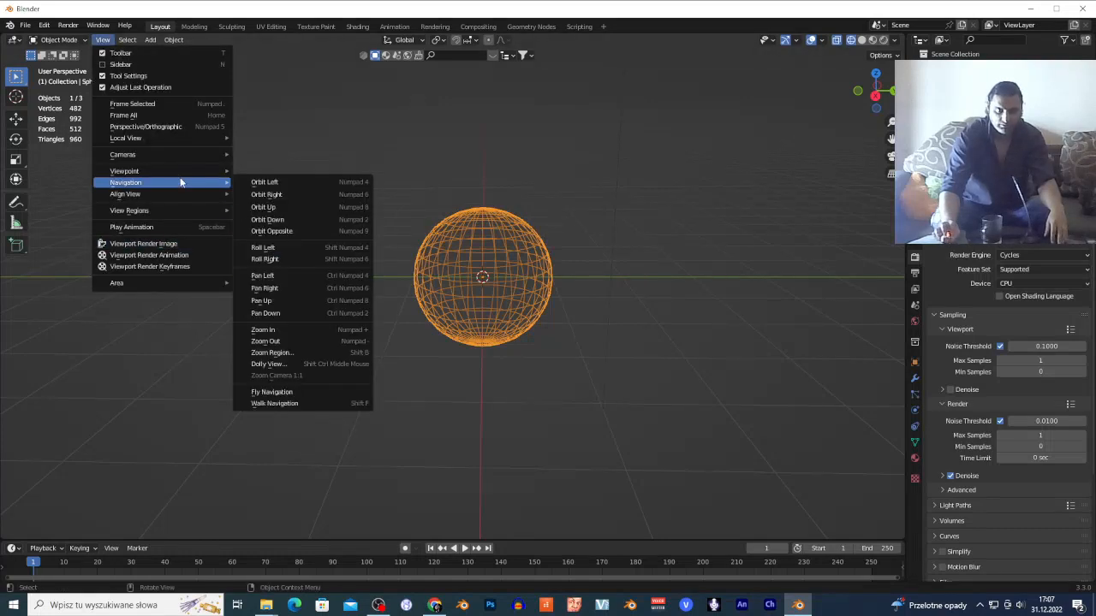
{"action": "right_click", "coordinate": [272, 401]}
{"action": "key", "text": "shift+grave"}
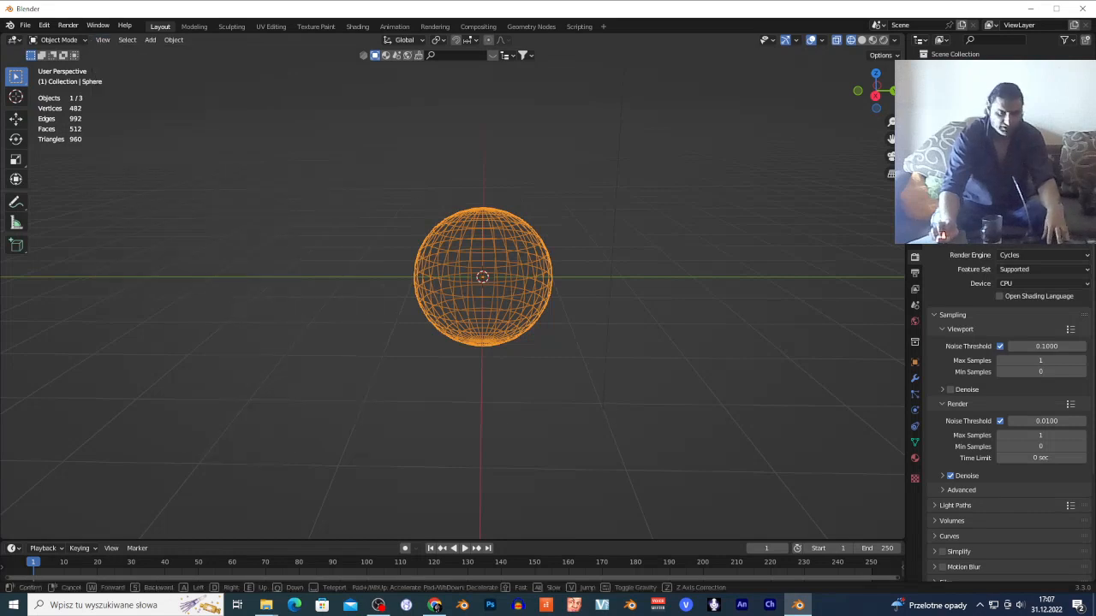
{"action": "key", "text": "w"}
{"action": "key", "text": "d"}
{"action": "key", "text": "a"}
{"action": "left_click", "coordinate": [610, 404]}
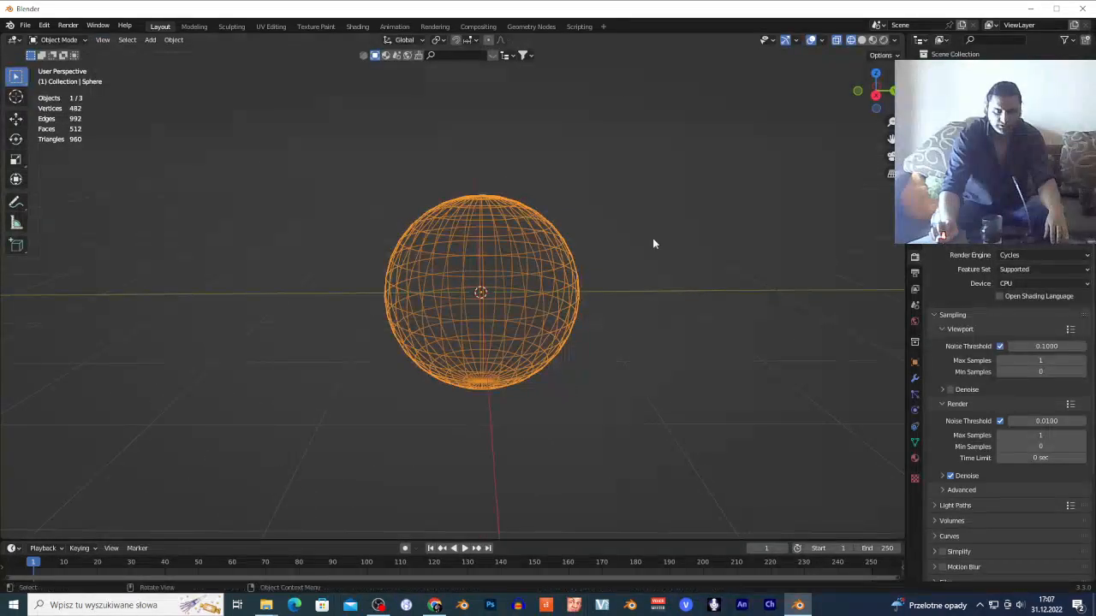
Select the sphere and enter Edit Mode.
{"action": "left_click", "coordinate": [650, 305]}
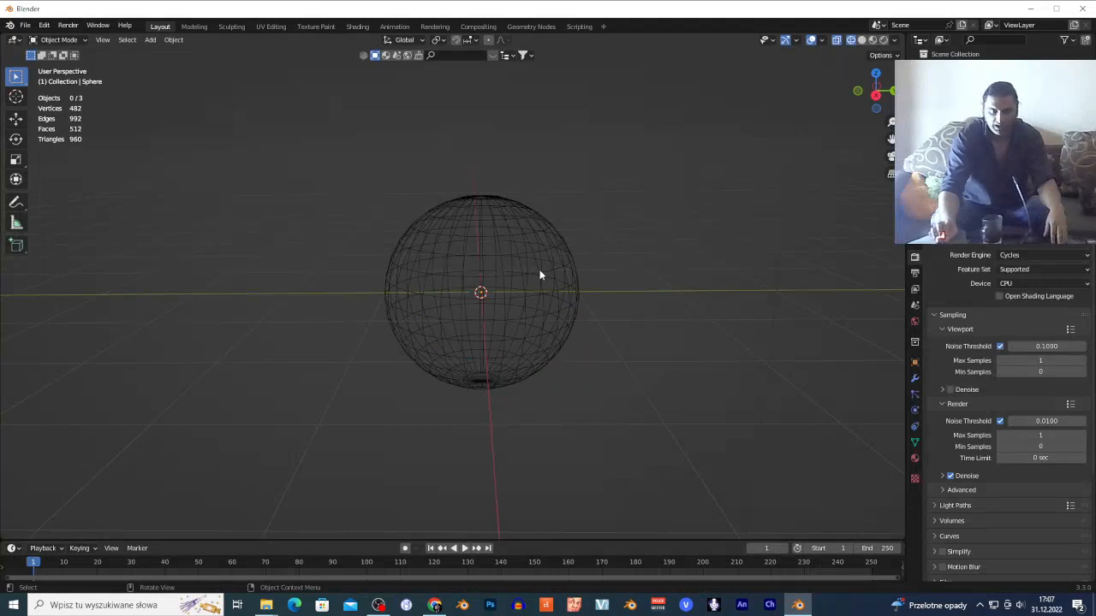
{"action": "left_click", "coordinate": [511, 294]}
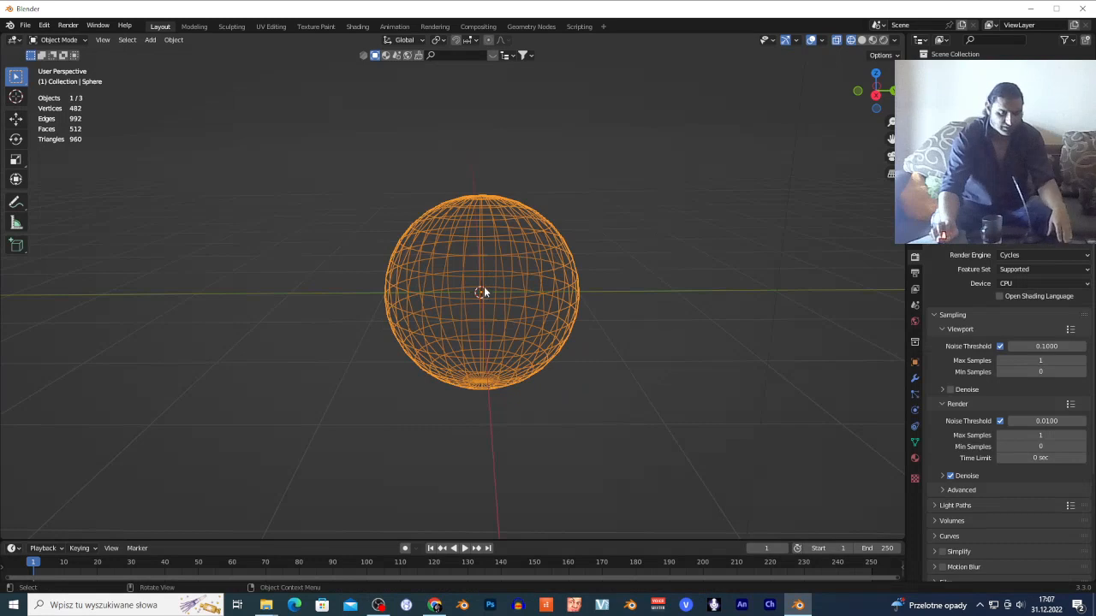
{"action": "key", "text": "Tab"}
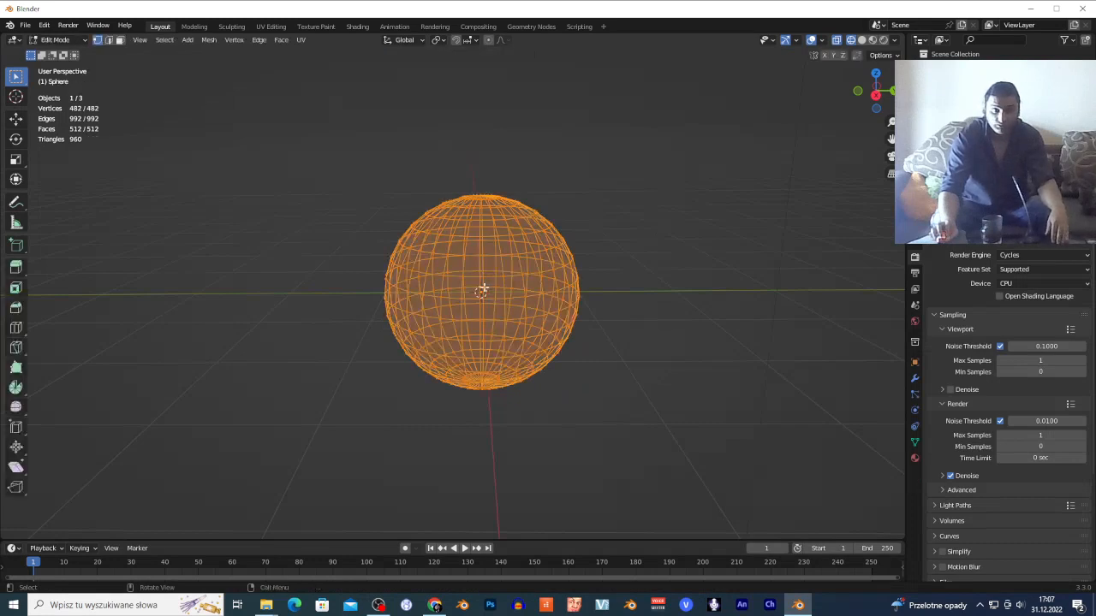
{"action": "left_click", "coordinate": [353, 286]}
{"action": "left_click_drag", "start_coordinate": [334, 271], "coordinate": [689, 410]}
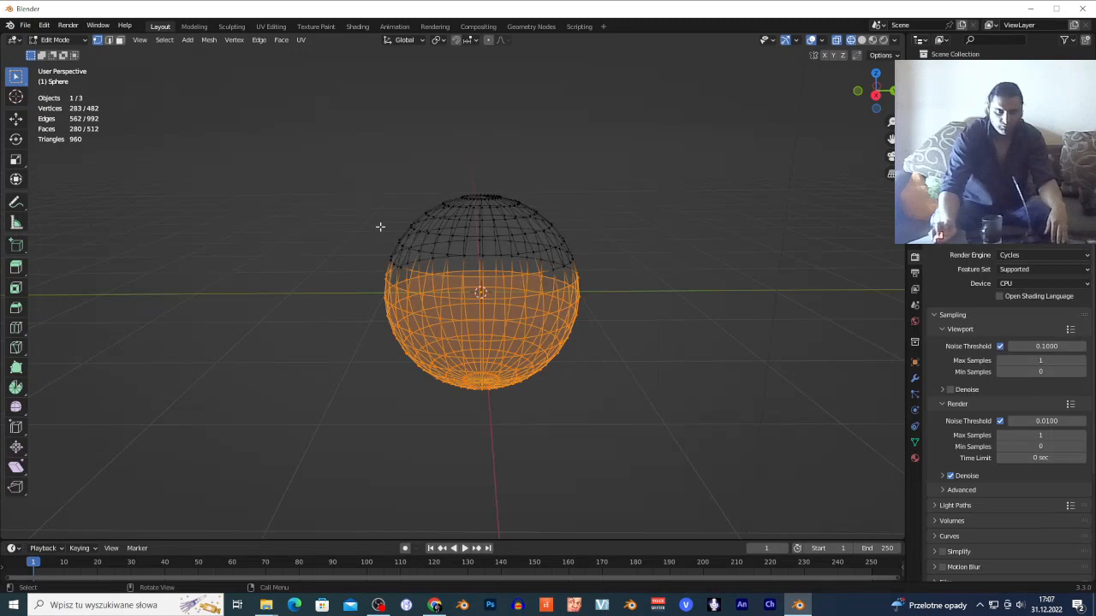
{"action": "left_click", "coordinate": [325, 269]}
{"action": "left_click_drag", "start_coordinate": [351, 262], "coordinate": [676, 427]}
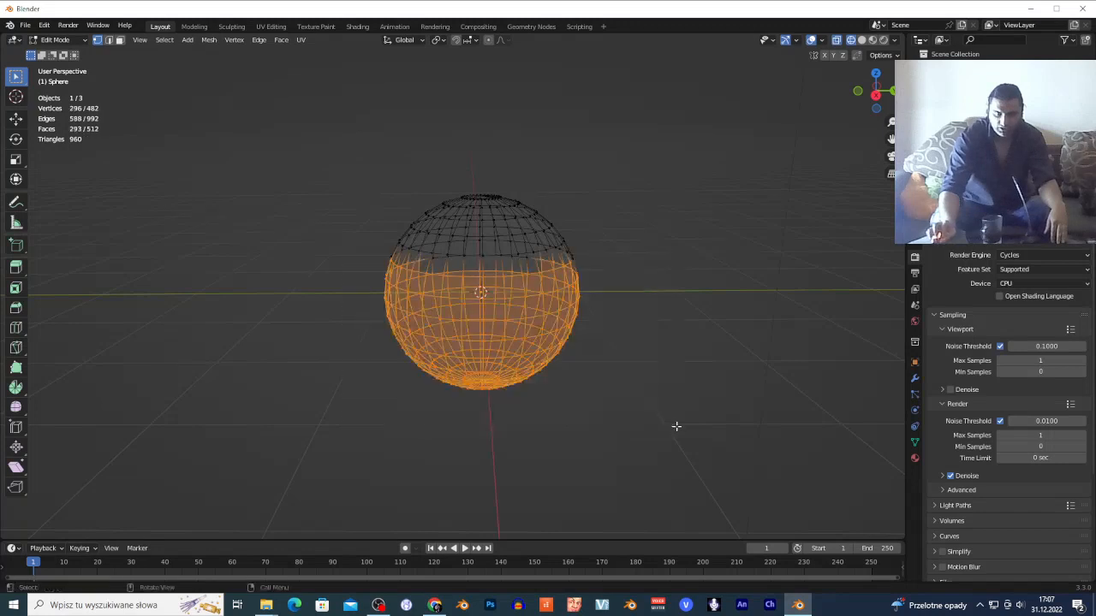
Box-select the sphere's lower half from the equator down and delete its faces, leaving a dome.
{"action": "left_click", "coordinate": [611, 396]}
{"action": "left_click_drag", "start_coordinate": [600, 416], "coordinate": [348, 278]}
{"action": "middle_click_drag", "start_coordinate": [351, 277], "coordinate": [350, 270]}
{"action": "mouse_move", "coordinate": [308, 163]}
{"action": "left_mouse_down", "text": "ctrl"}
{"action": "mouse_move", "coordinate": [477, 218]}
{"action": "mouse_move", "coordinate": [709, 328]}
{"action": "mouse_move", "coordinate": [424, 176]}
{"action": "mouse_move", "coordinate": [298, 168]}
{"action": "left_mouse_up", "text": "ctrl"}
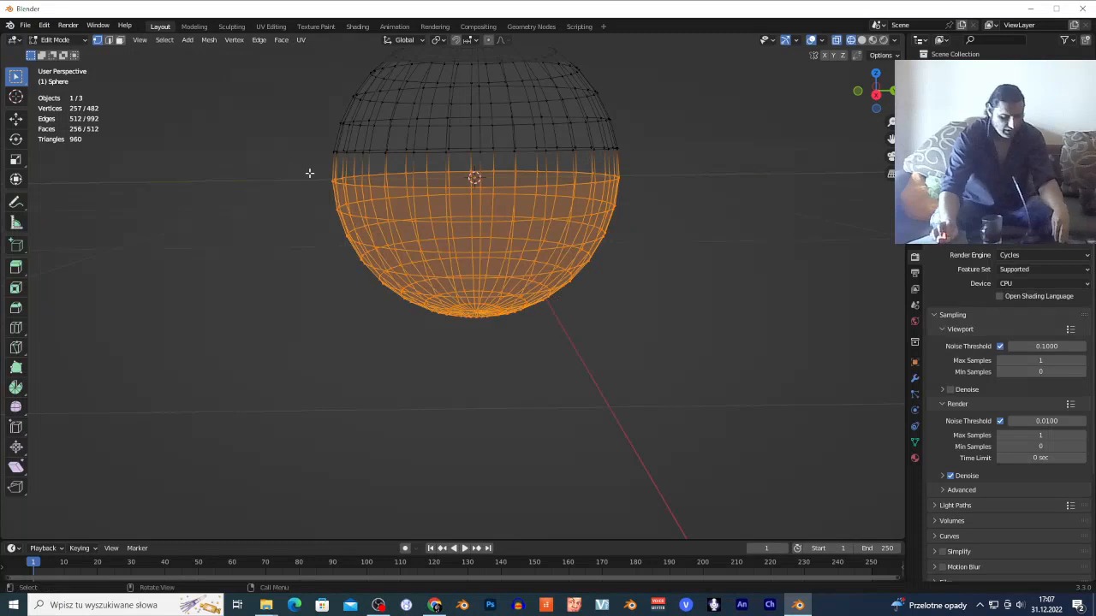
{"action": "key", "text": "x"}
{"action": "left_click", "coordinate": [297, 172]}
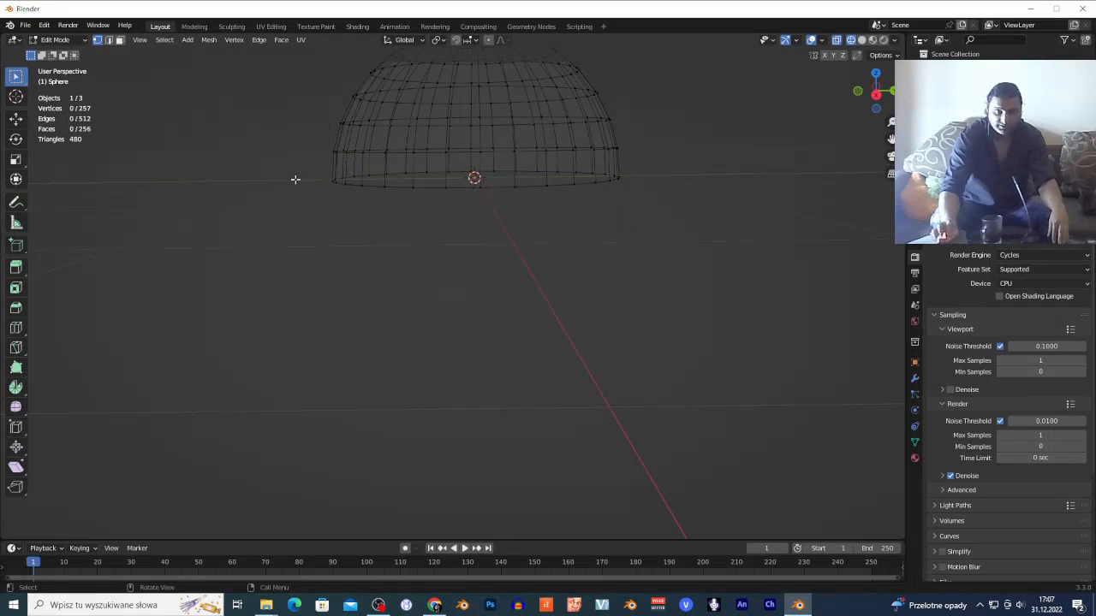
Examine the dome's open bottom rim from closer up and from a low angle.
{"action": "key", "text": "shift+grave"}
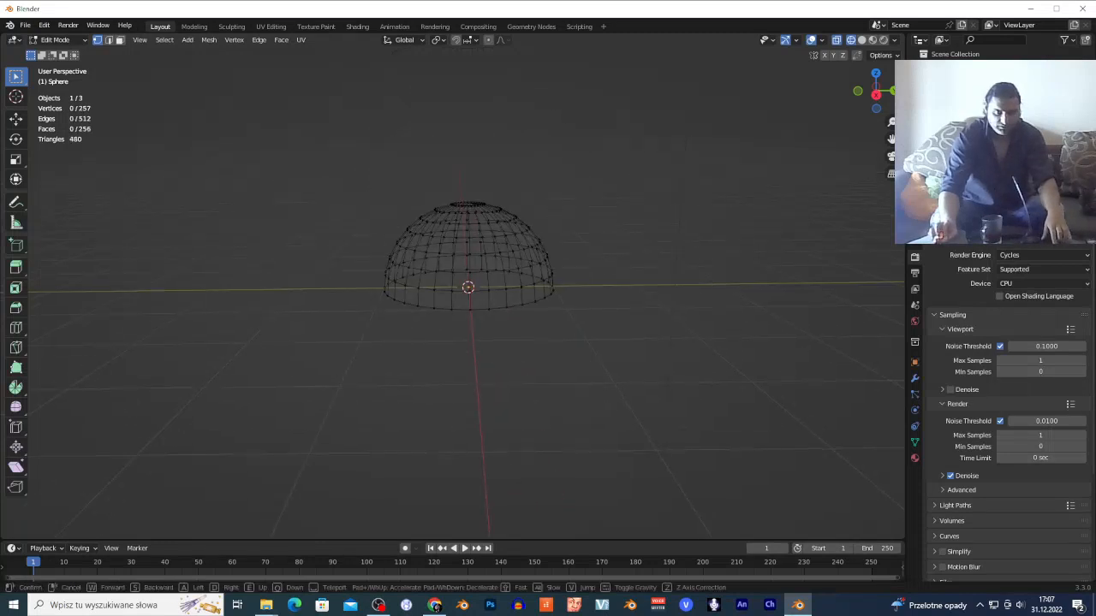
{"action": "key", "text": "q"}
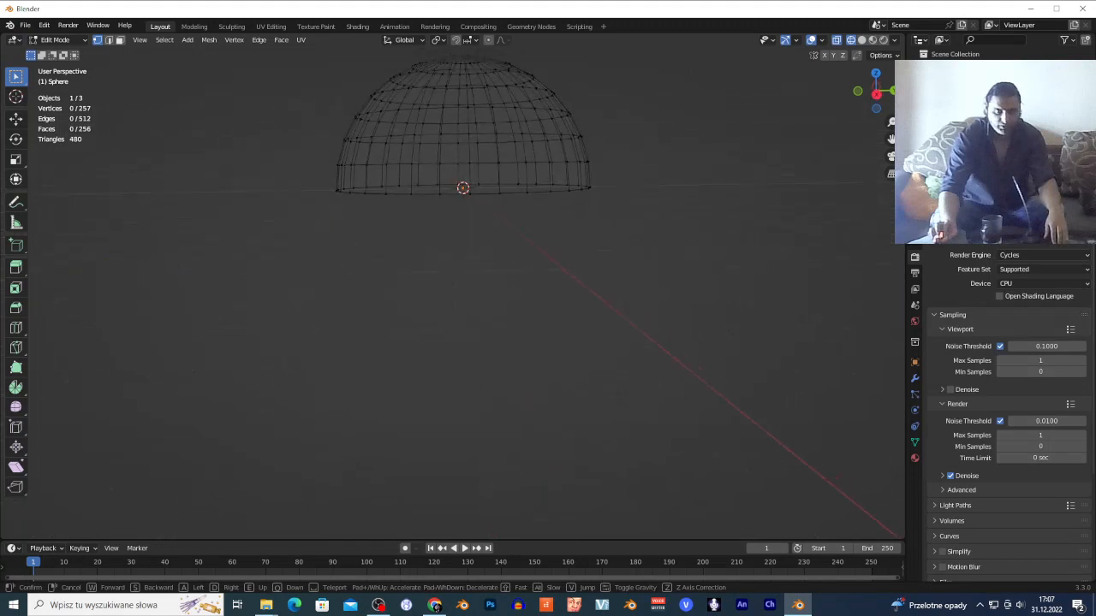
{"action": "key", "text": "e"}
{"action": "left_click", "coordinate": [536, 289]}
{"action": "left_click", "coordinate": [536, 289]}
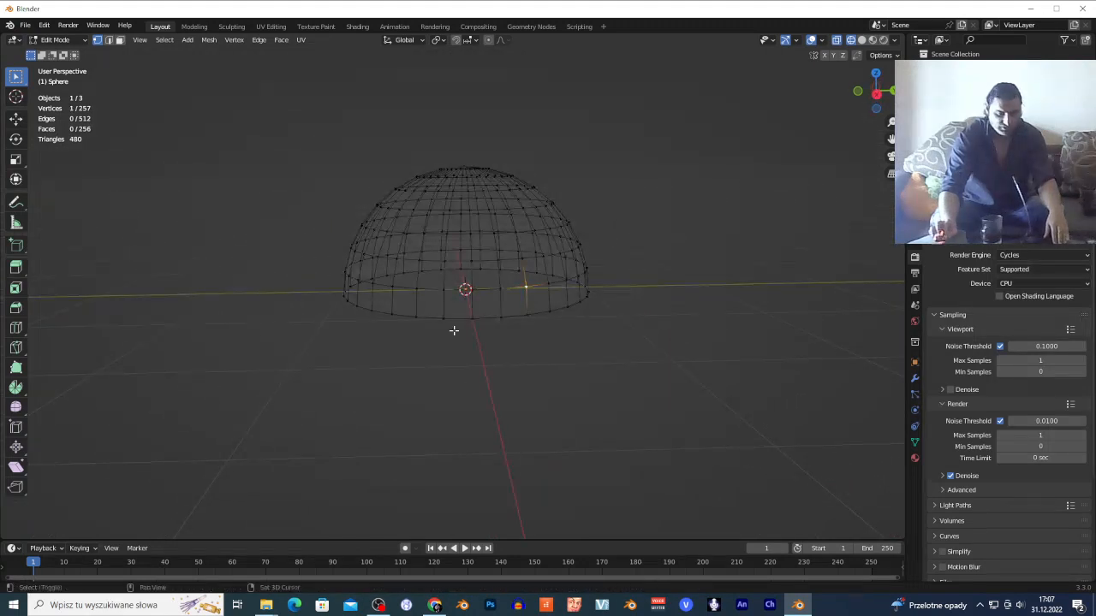
{"action": "key", "text": "shift+grave"}
{"action": "key", "text": "w"}
{"action": "left_click", "coordinate": [427, 315]}
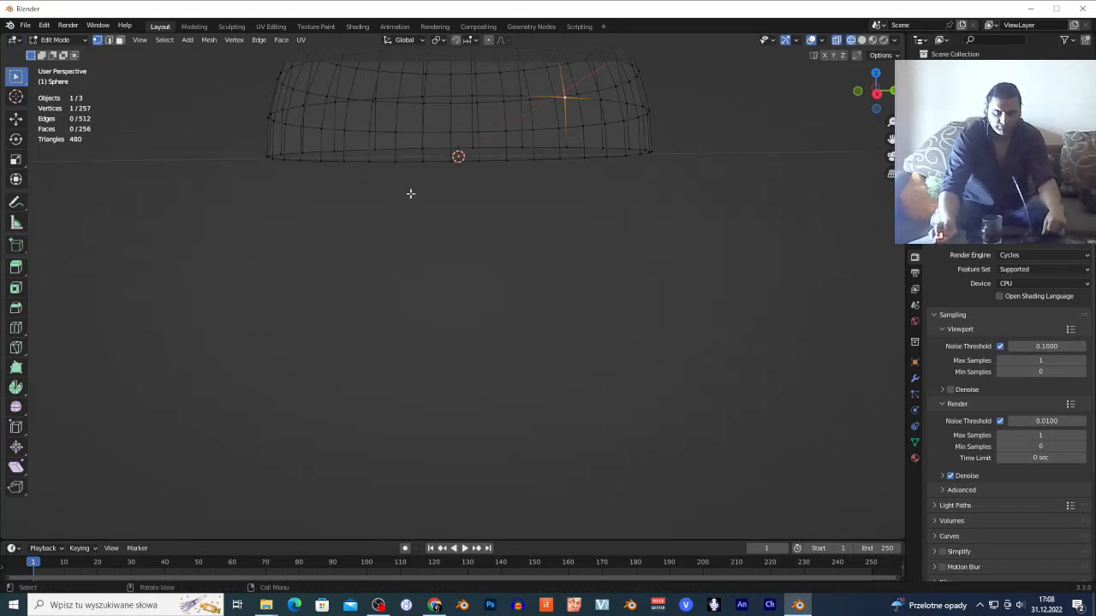
{"action": "left_click", "coordinate": [346, 168]}
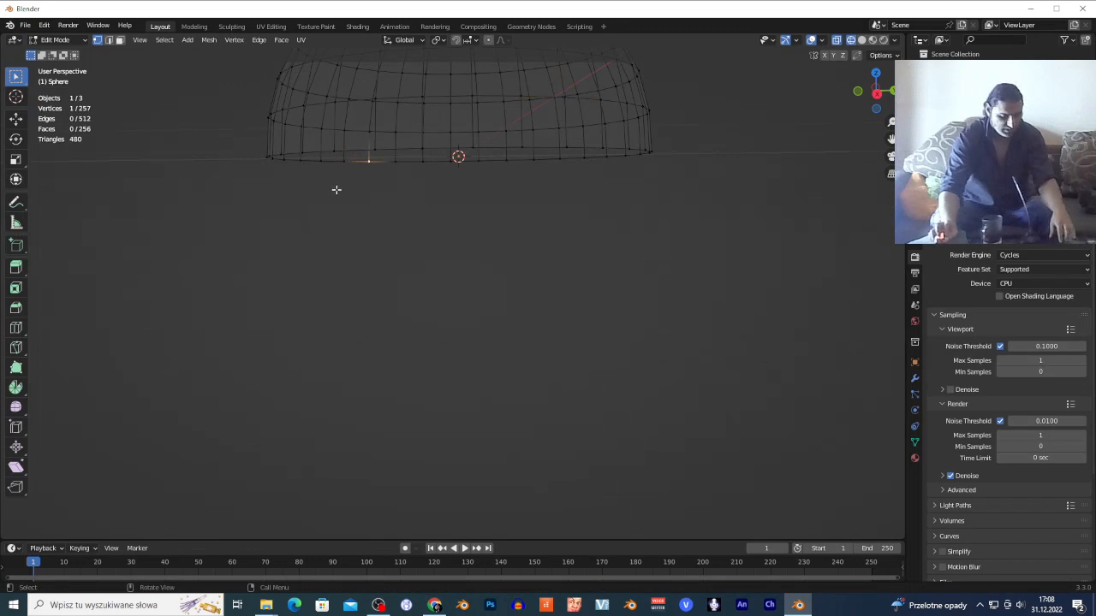
Switch to face selection and loop-select the lowest horizontal ring of faces on the dome.
{"action": "key", "text": "3"}
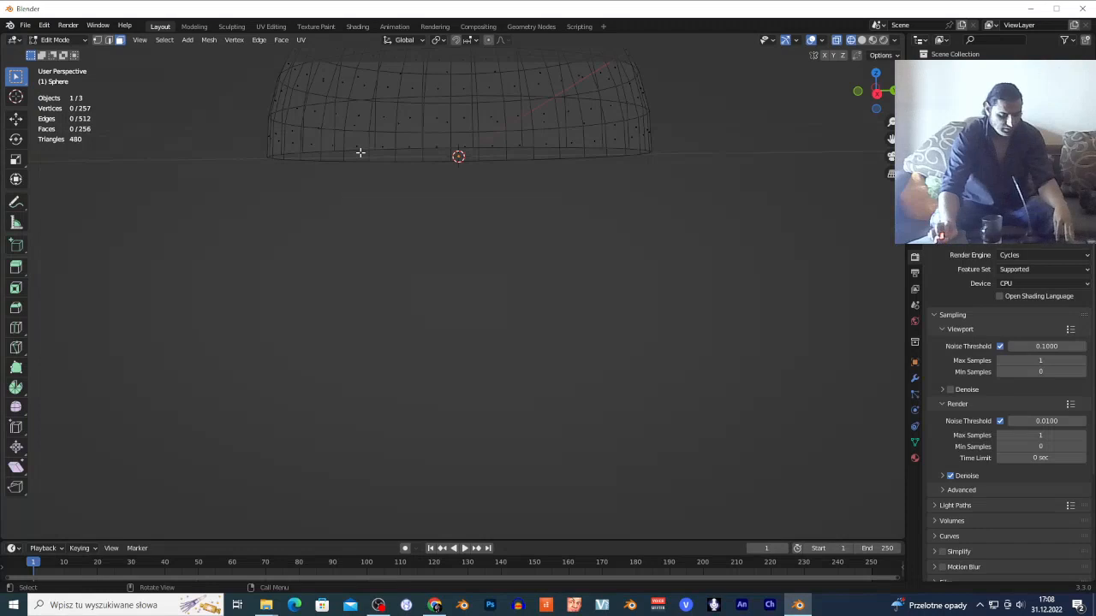
{"action": "left_click", "coordinate": [412, 135], "text": "alt"}
{"action": "left_click", "coordinate": [436, 136], "text": "alt"}
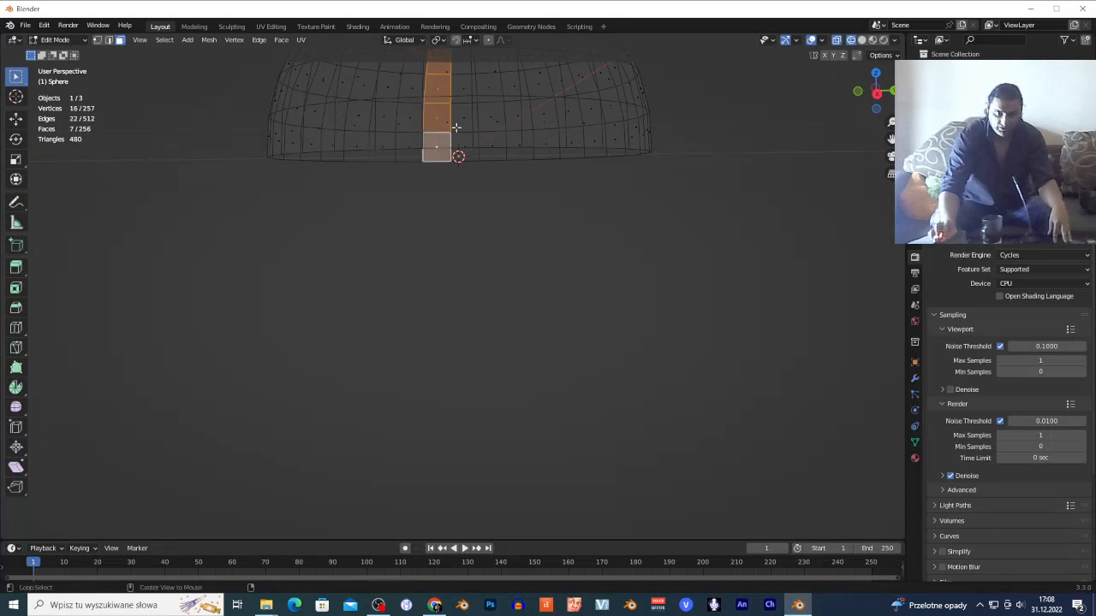
{"action": "left_click", "coordinate": [457, 127], "text": "alt"}
{"action": "left_click", "coordinate": [476, 157], "text": "alt"}
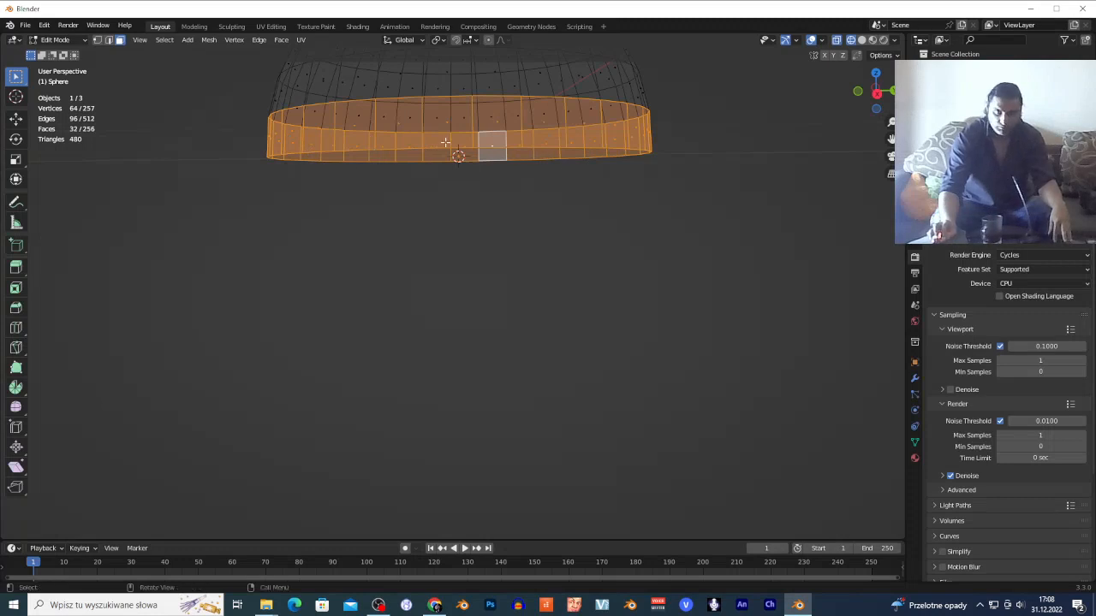
{"action": "left_click", "coordinate": [444, 143]}
{"action": "left_click", "coordinate": [449, 154], "text": "alt"}
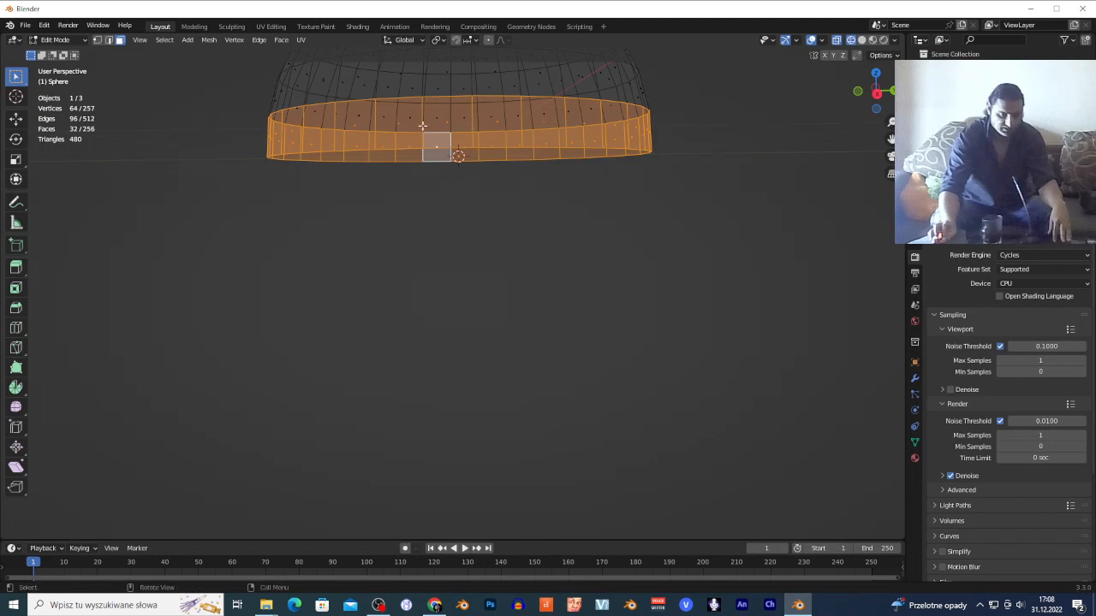
{"action": "key", "text": "x"}
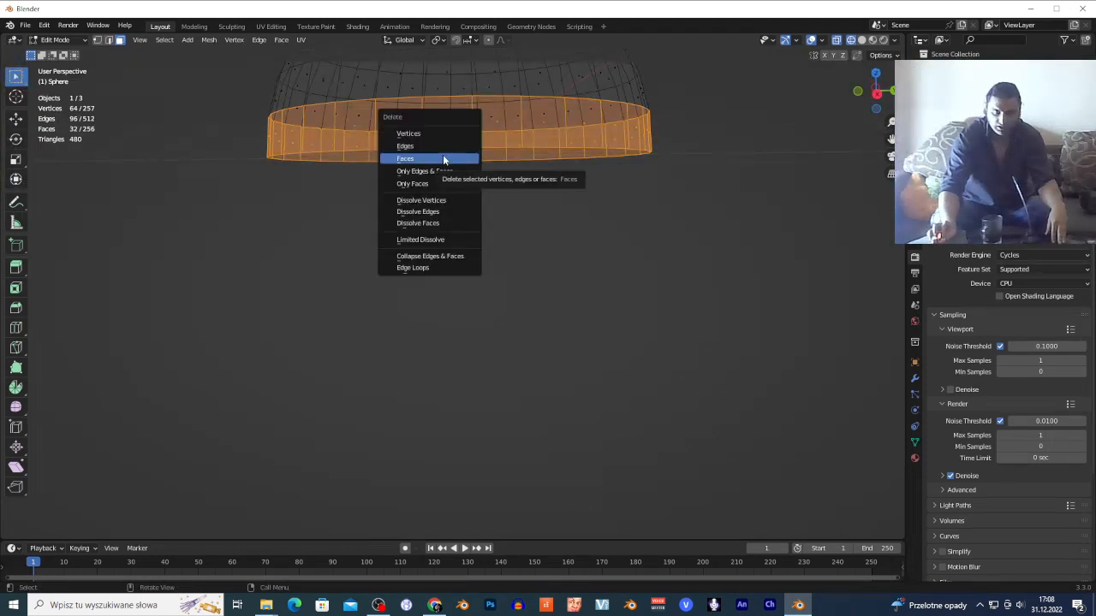
{"action": "key", "text": "Escape"}
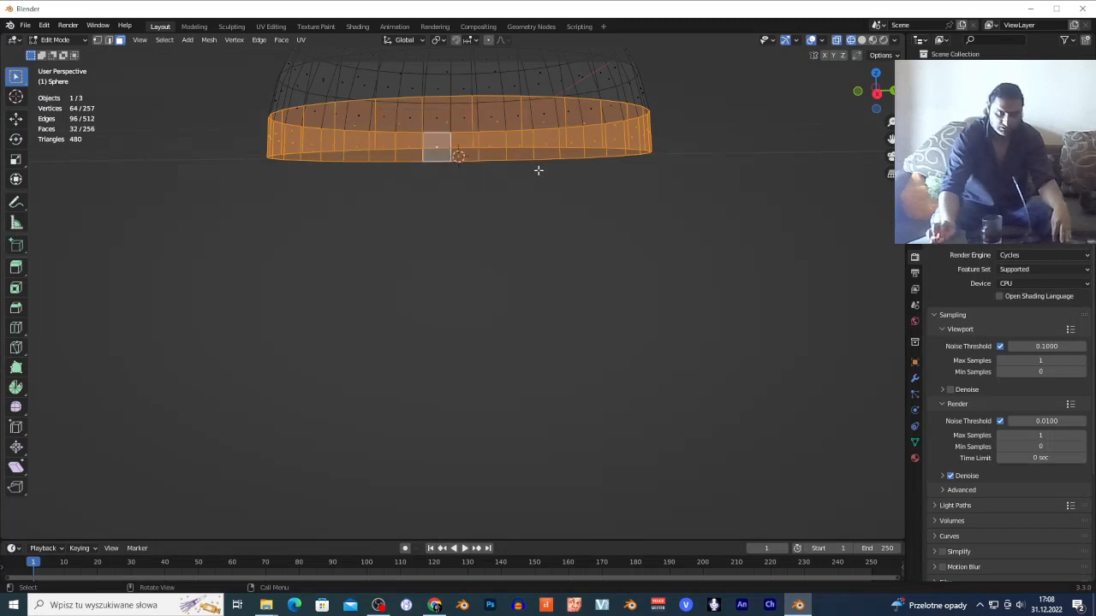
Delete the face loop along the dome's bottom rim and return to Object Mode.
{"action": "left_click", "coordinate": [511, 129], "text": "alt"}
{"action": "left_click", "coordinate": [500, 147], "text": "alt"}
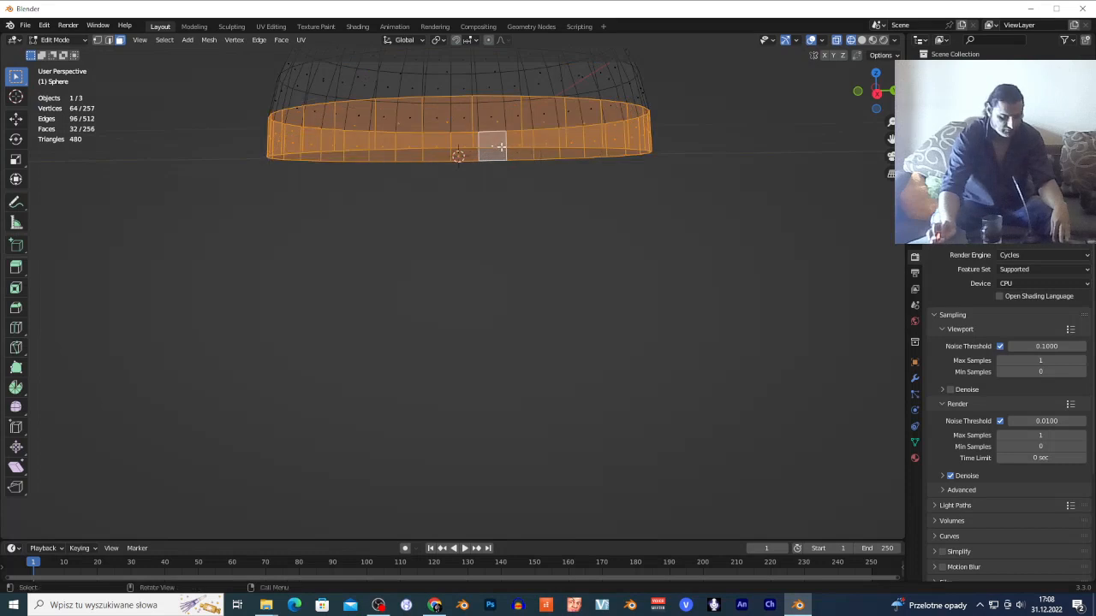
{"action": "key", "text": "x"}
{"action": "left_click", "coordinate": [501, 147]}
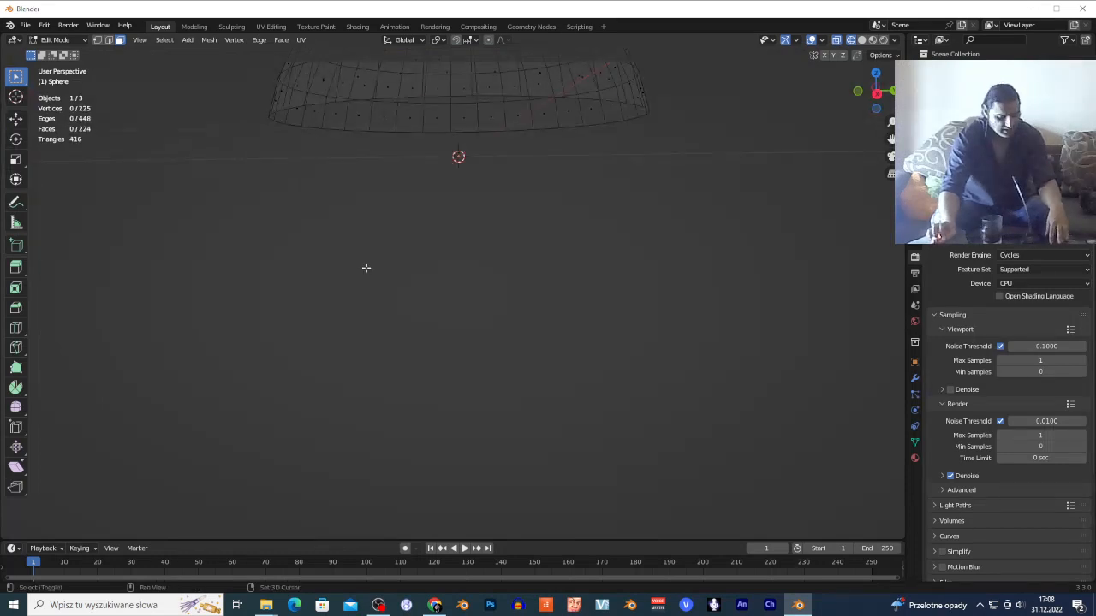
{"action": "key", "text": "shift+grave"}
{"action": "key", "text": "s"}
{"action": "left_click", "coordinate": [366, 268]}
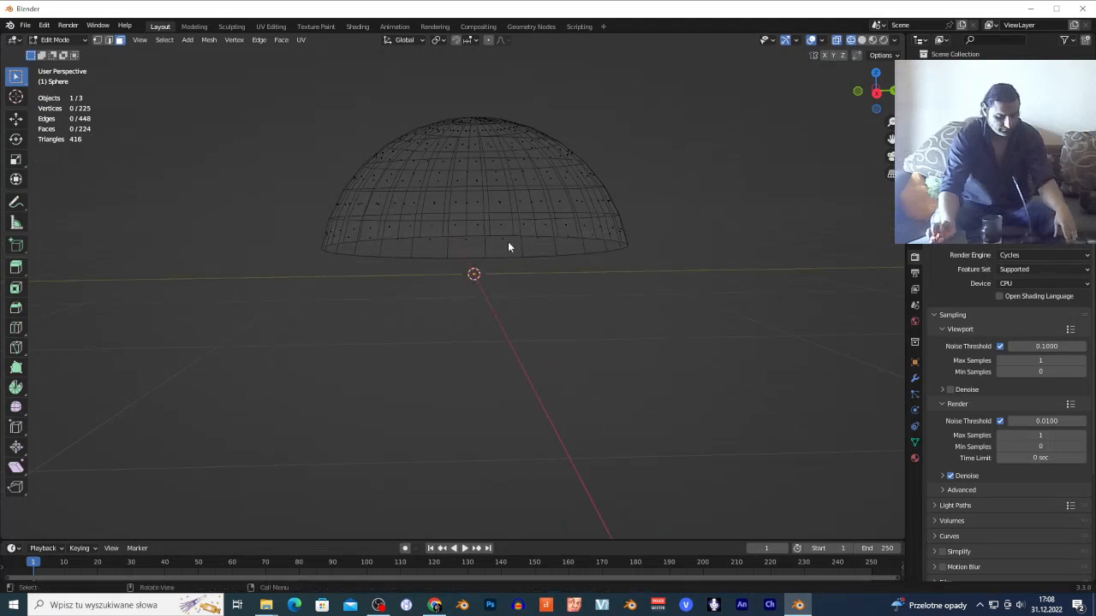
{"action": "key", "text": "Tab"}
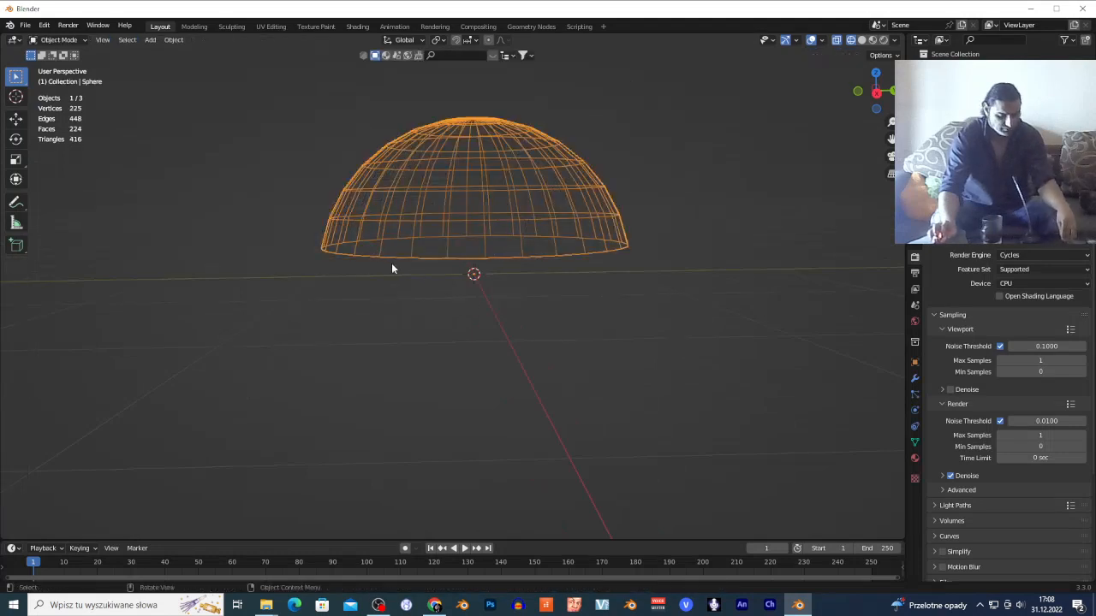
Add a cylinder mesh at the origin and scale it down uniformly to a small fraction of the dome's width.
{"action": "left_click", "coordinate": [404, 307]}
{"action": "key", "text": "shift+a"}
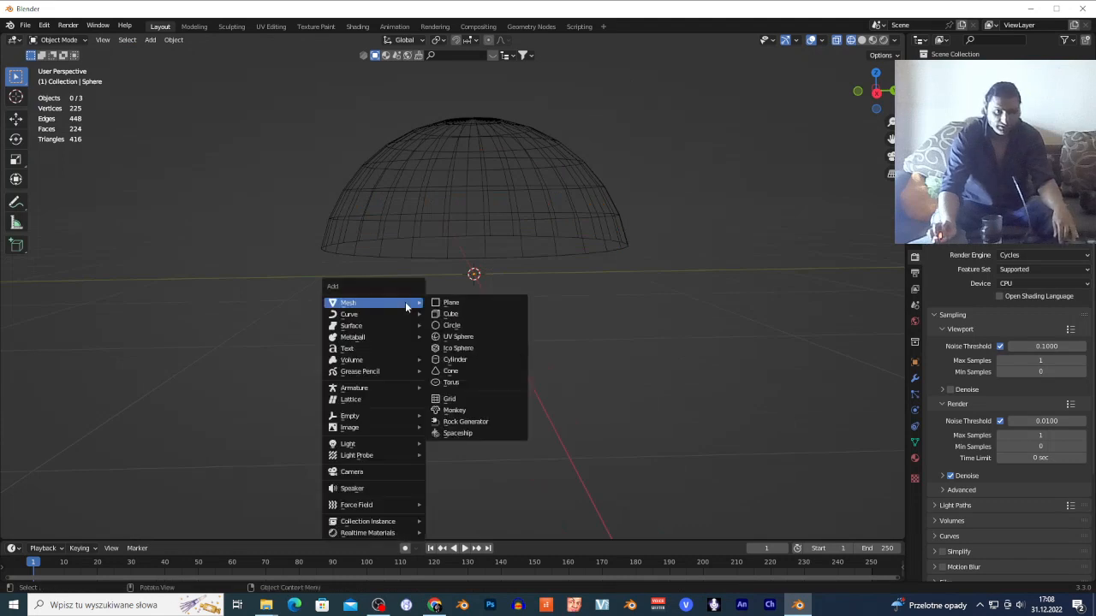
{"action": "left_click", "coordinate": [468, 360]}
{"action": "scroll", "coordinate": [525, 315], "scroll_direction": "down", "scroll_amount": 5}
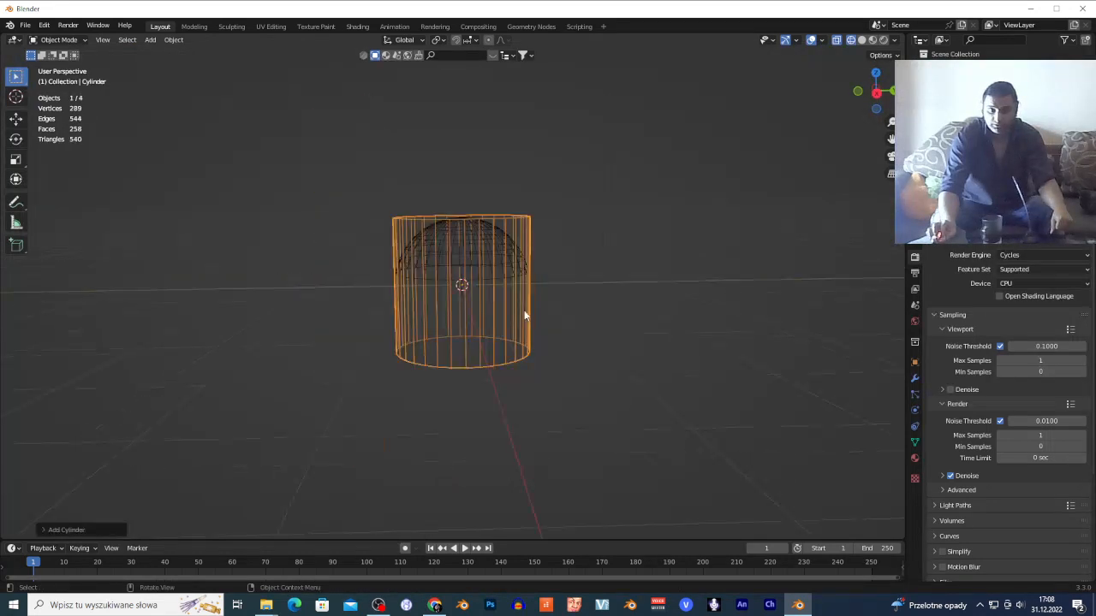
{"action": "key", "text": "s"}
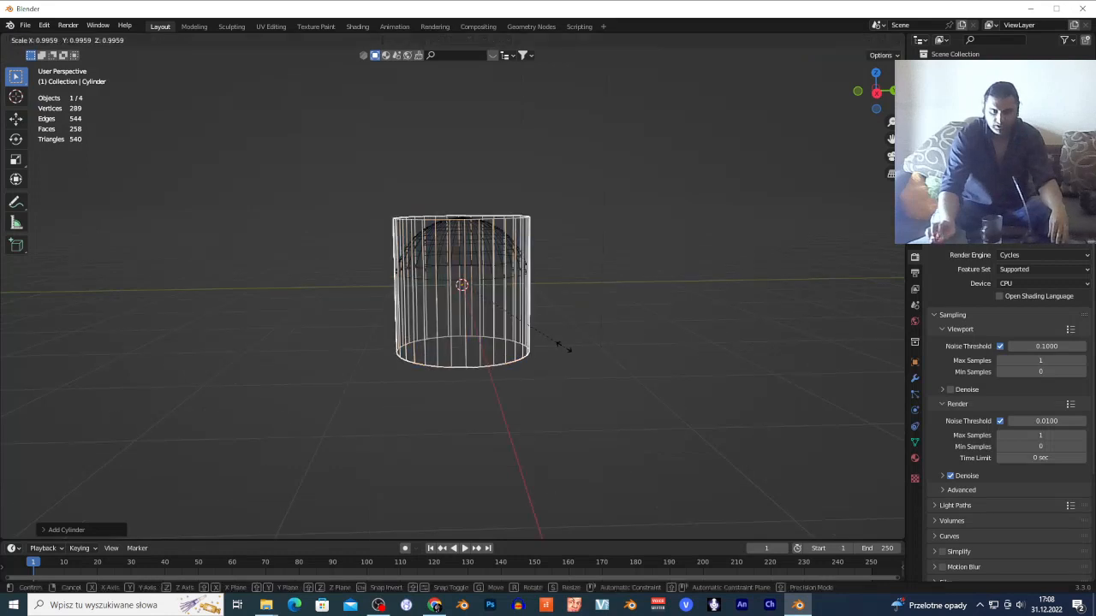
{"action": "left_click", "coordinate": [481, 308]}
{"action": "scroll", "coordinate": [482, 310], "scroll_direction": "up", "scroll_amount": 2}
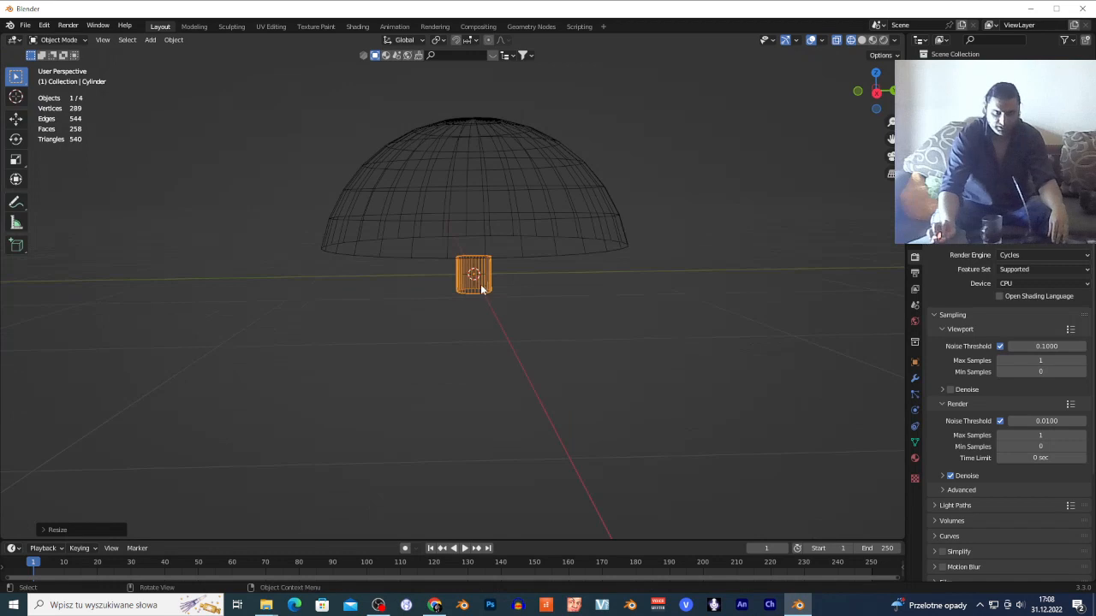
Stretch the small cylinder along Z into a tall column reaching up inside the dome.
{"action": "key", "text": "s"}
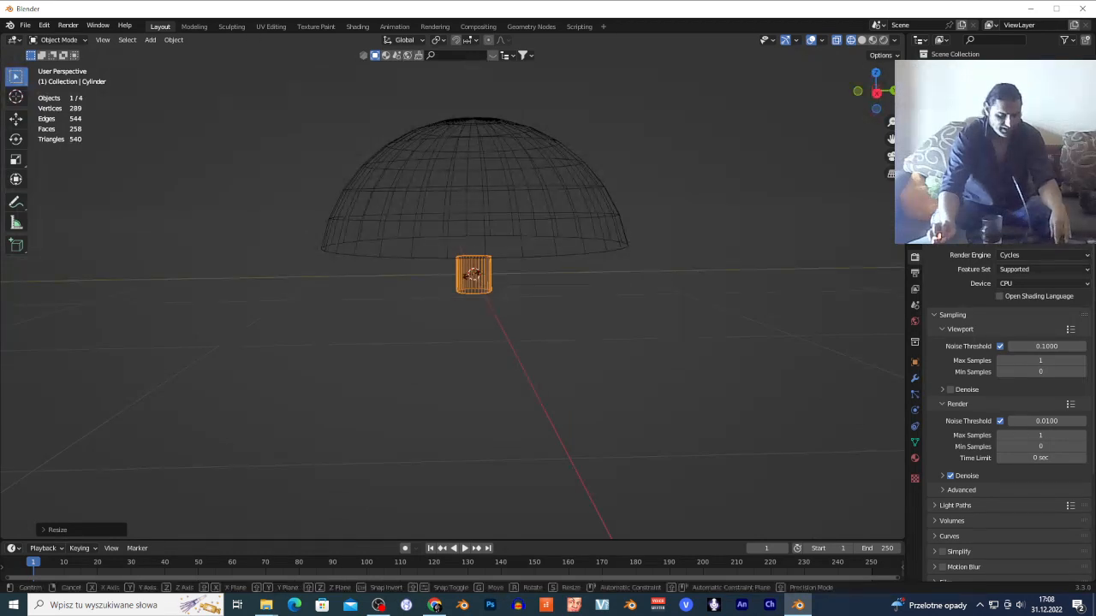
{"action": "key", "text": "z"}
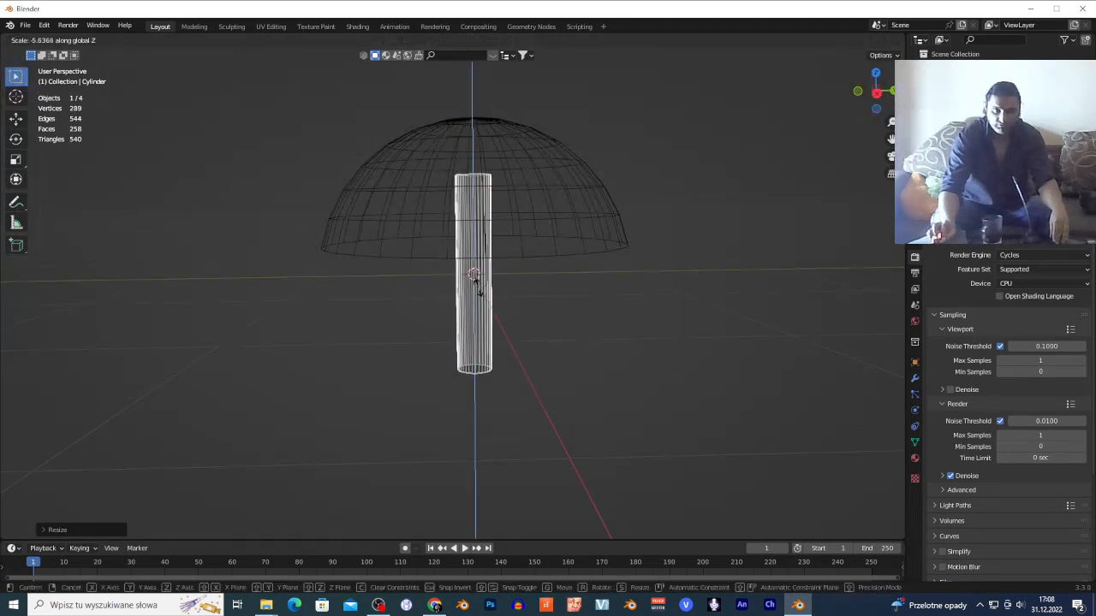
{"action": "left_click", "coordinate": [490, 298]}
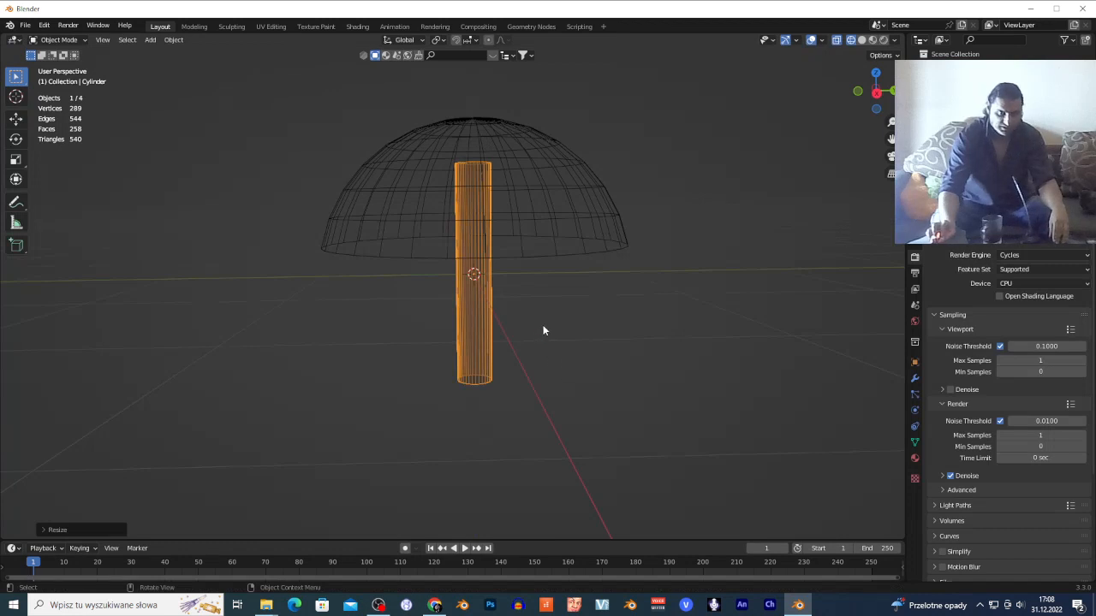
Scale the column down uniformly to thin it, and stretch it about 5.25 times along Z into a slender pole.
{"action": "key", "text": "s"}
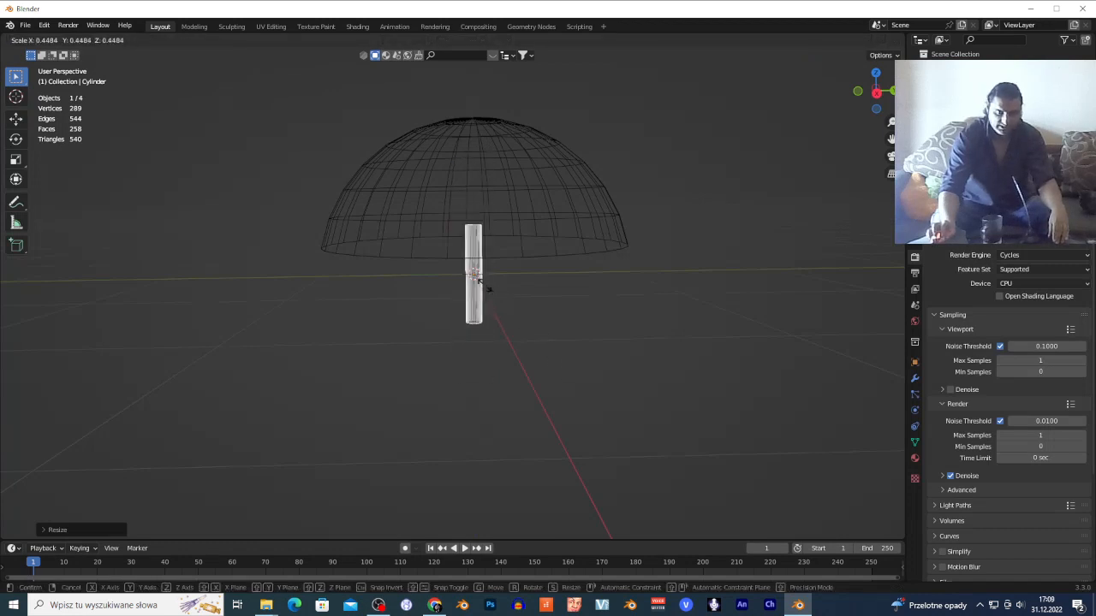
{"action": "left_click", "coordinate": [482, 283]}
{"action": "key", "text": "s"}
{"action": "key", "text": "z"}
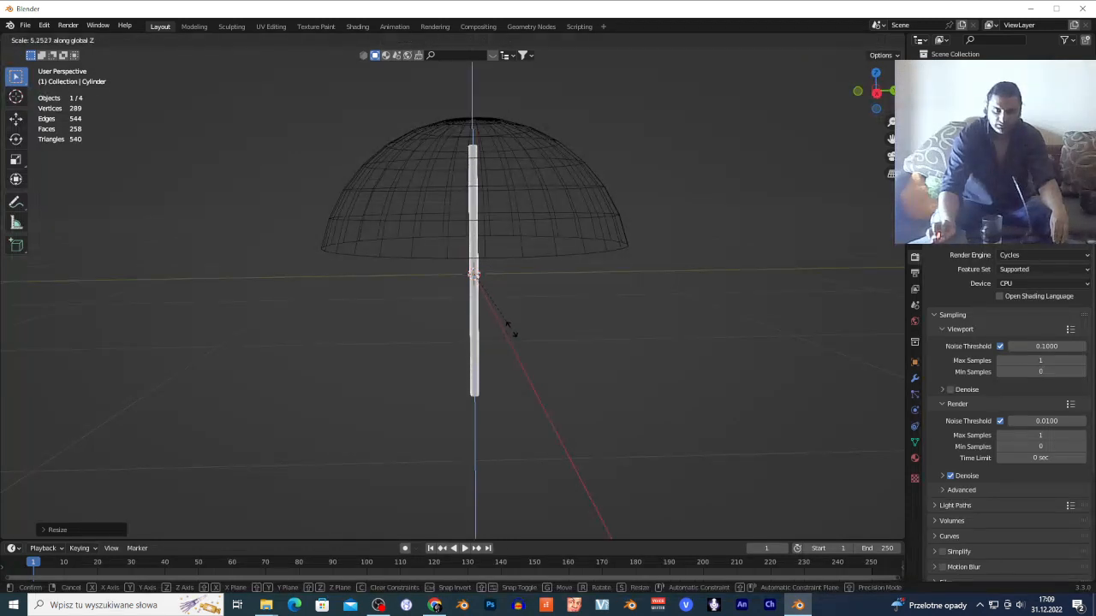
{"action": "left_click", "coordinate": [511, 332]}
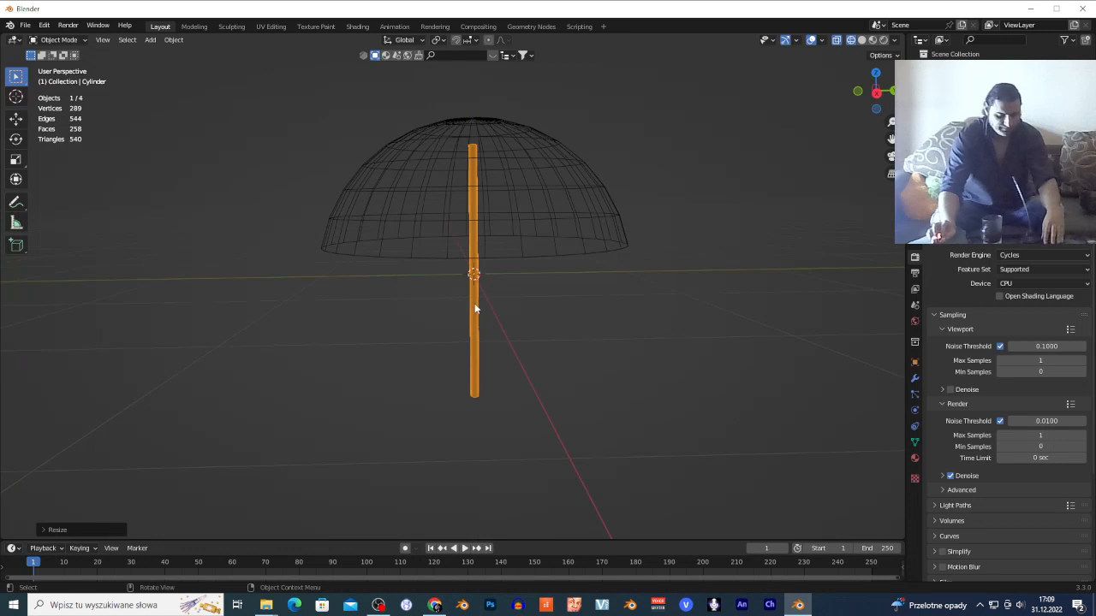
Raise the pole along Z until its top end meets the underside of the dome's apex.
{"action": "key", "text": "g"}
{"action": "key", "text": "z"}
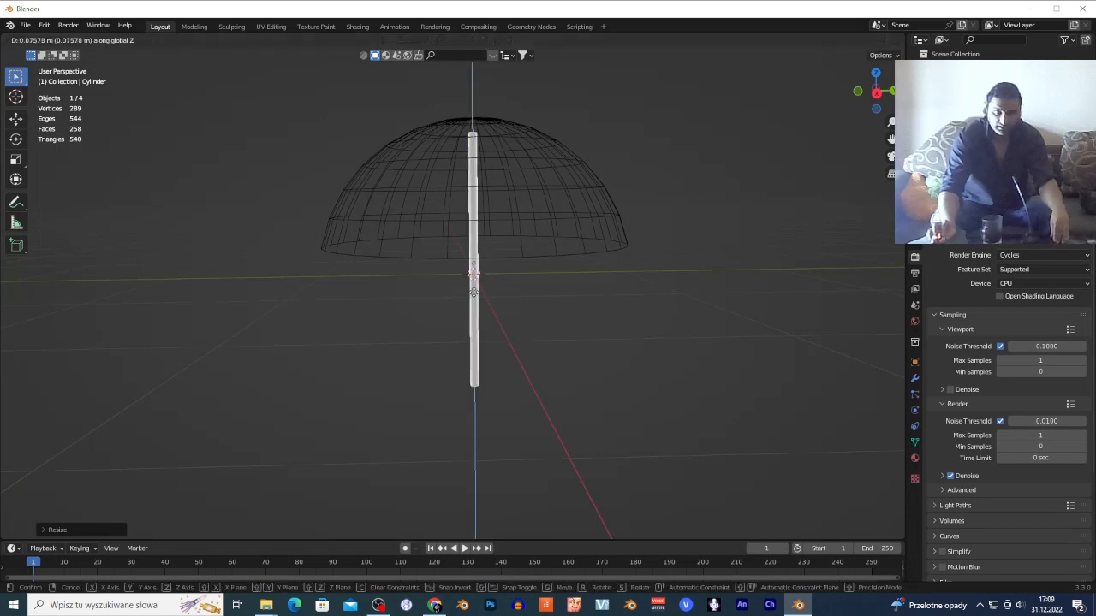
{"action": "left_click", "coordinate": [474, 286]}
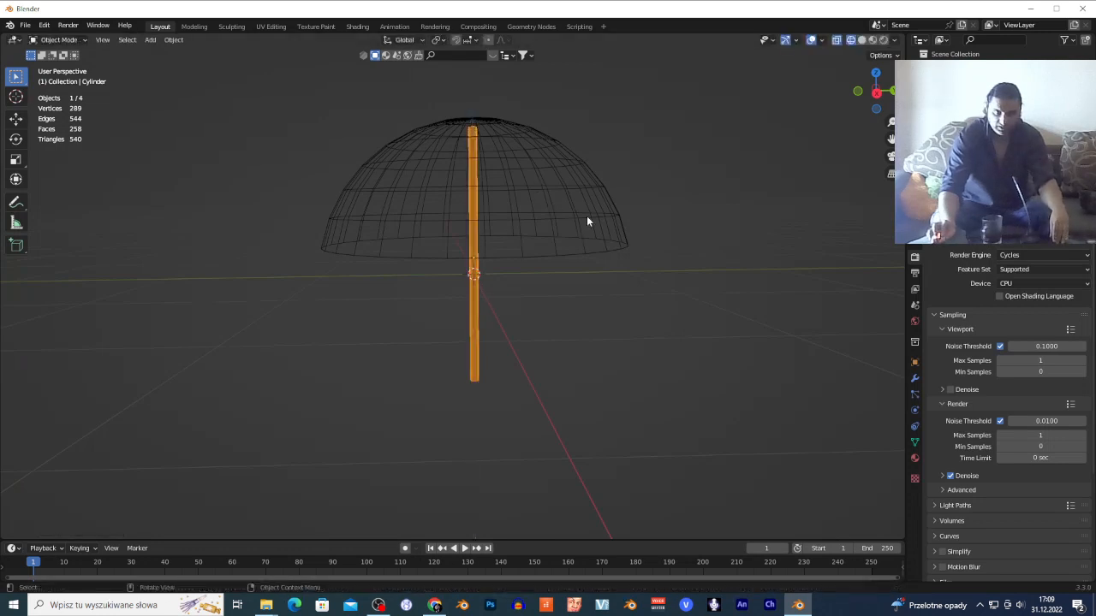
{"action": "left_click", "coordinate": [530, 301]}
{"action": "left_click", "coordinate": [481, 299]}
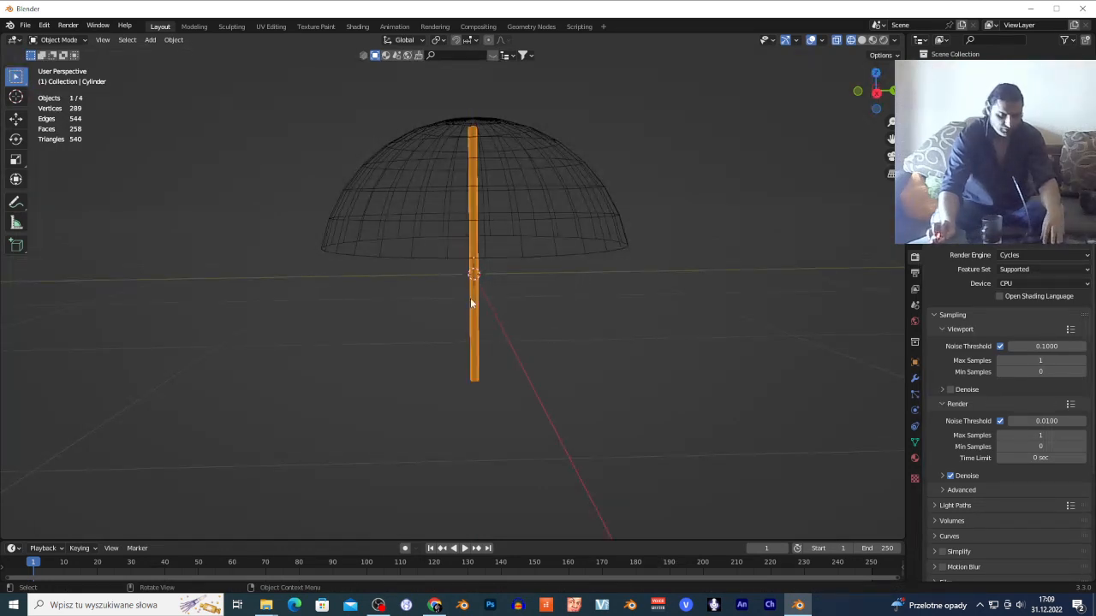
{"action": "key", "text": "g"}
{"action": "key", "text": "z"}
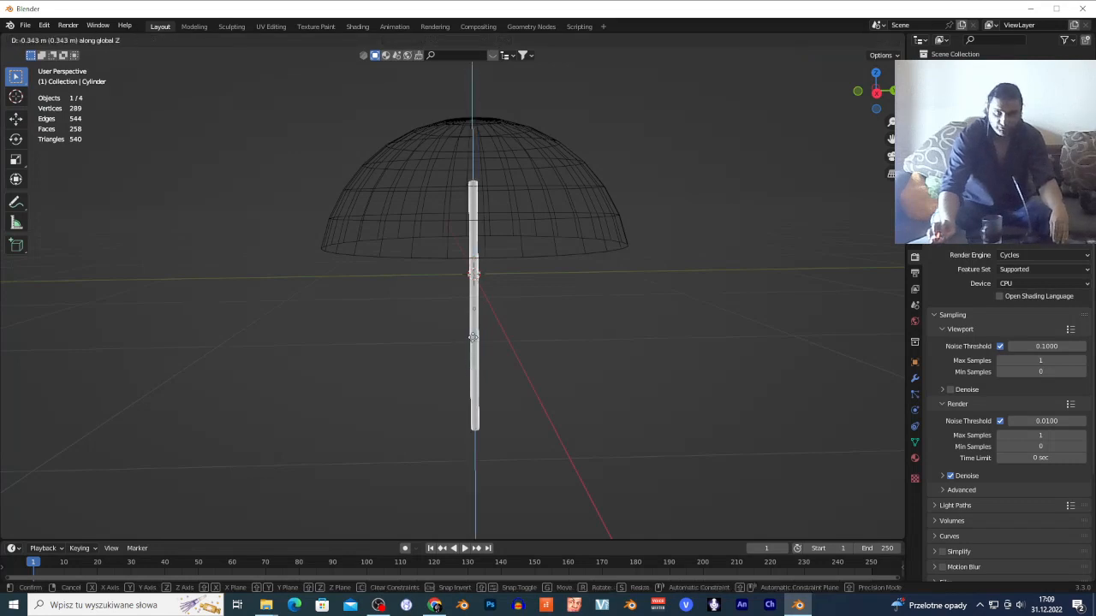
{"action": "left_click", "coordinate": [477, 308]}
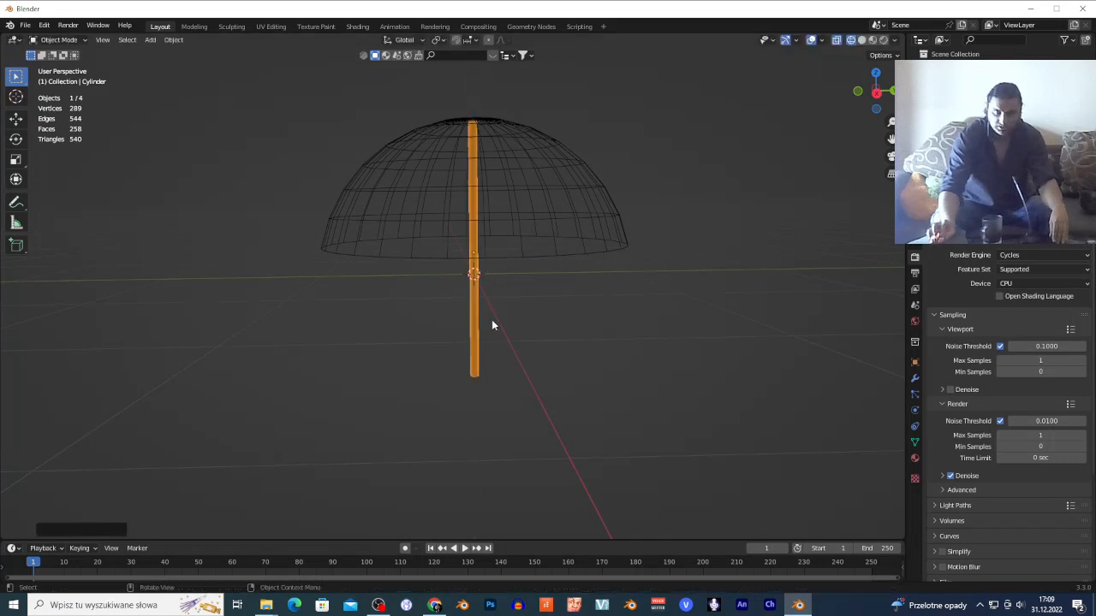
Examine from closer up how the pole fits beneath the dome's apex.
{"action": "left_click", "coordinate": [483, 263]}
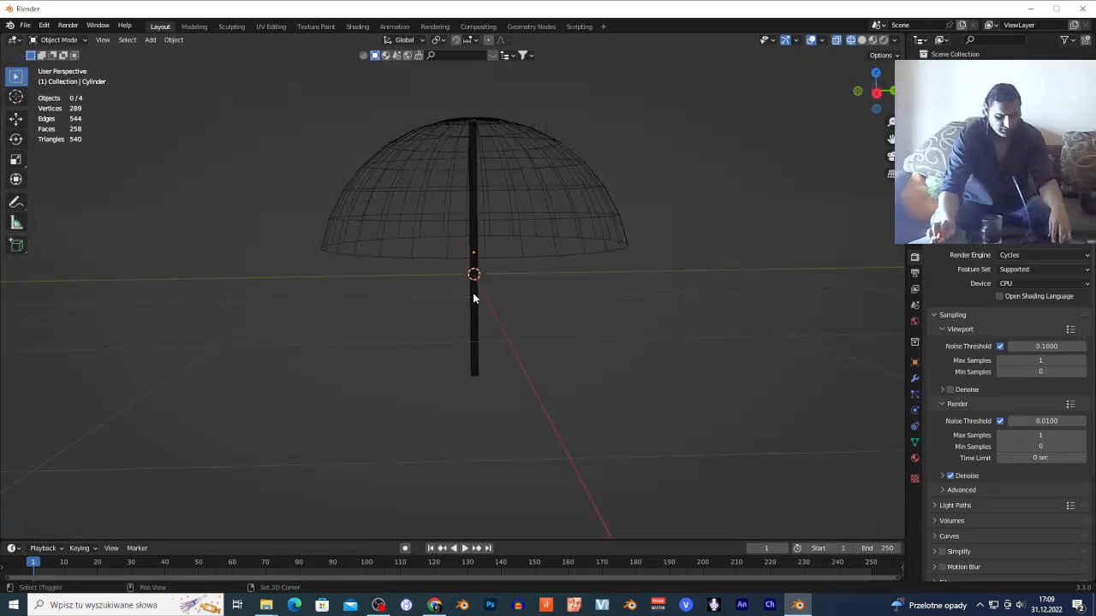
{"action": "key", "text": "shift+grave"}
{"action": "key", "text": "w"}
{"action": "key", "text": "s"}
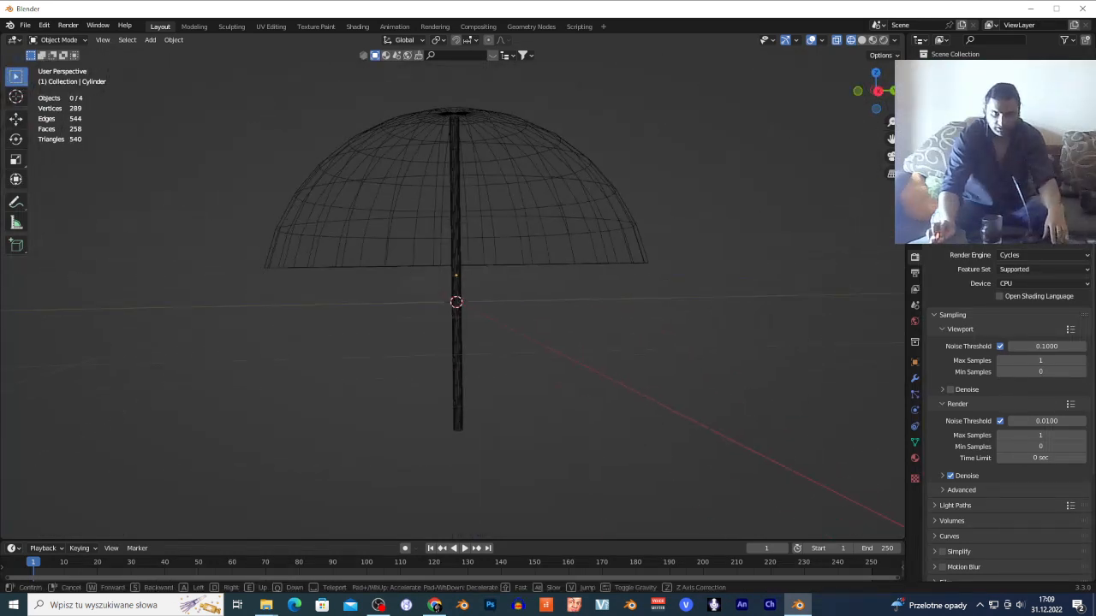
{"action": "left_click", "coordinate": [452, 301]}
{"action": "left_click", "coordinate": [468, 181]}
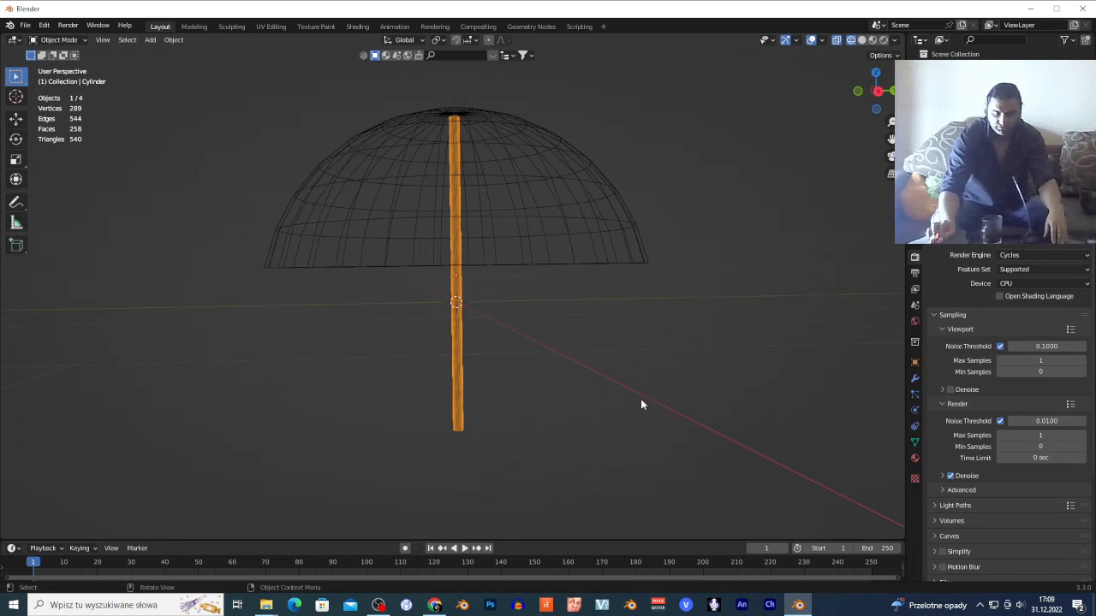
{"action": "left_click", "coordinate": [608, 383]}
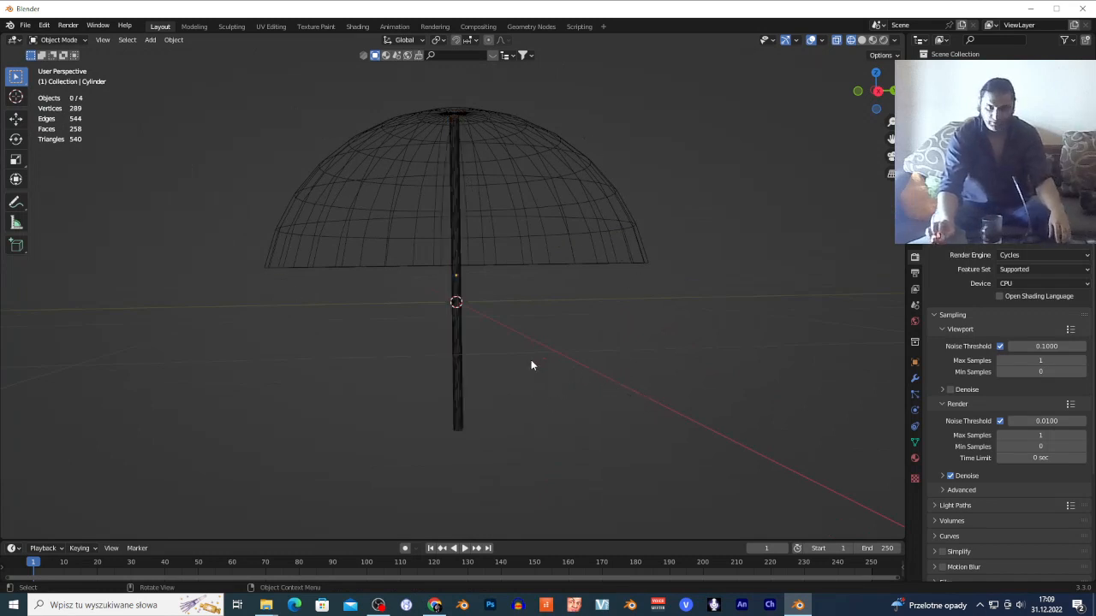
Add a torus mesh at the origin and rotate it 90° about the X axis so the ring stands upright.
{"action": "scroll", "coordinate": [482, 339], "scroll_direction": "down", "scroll_amount": 5}
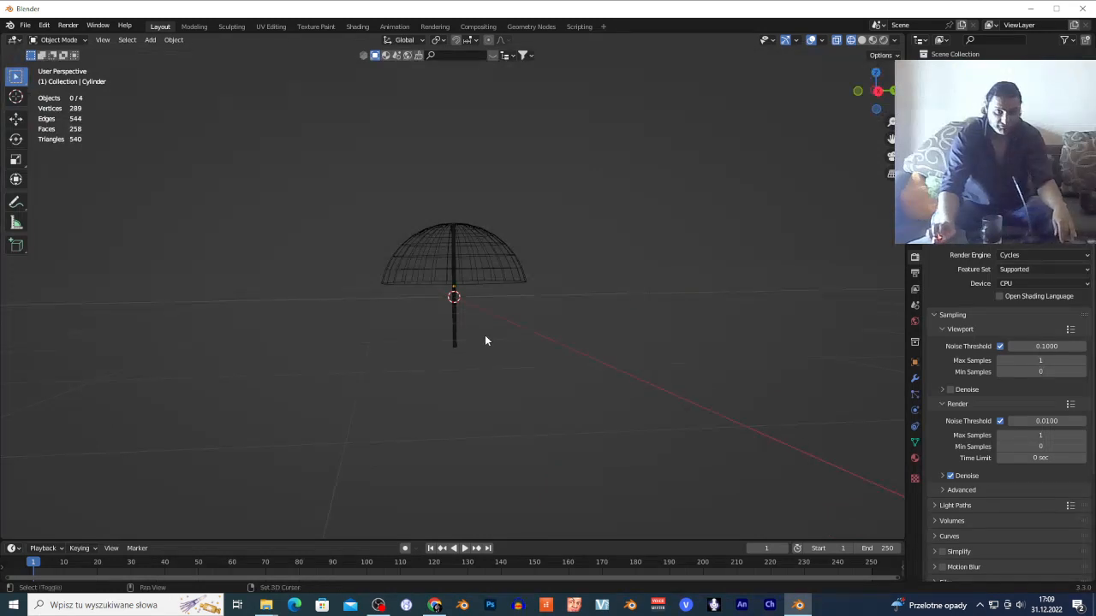
{"action": "key", "text": "shift+a"}
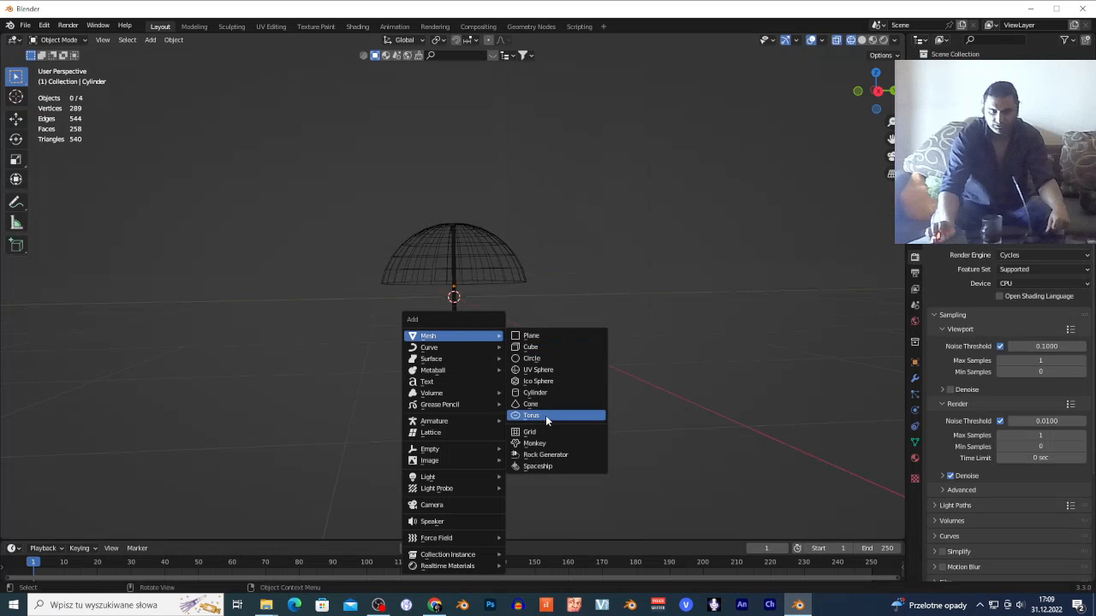
{"action": "left_click", "coordinate": [546, 416]}
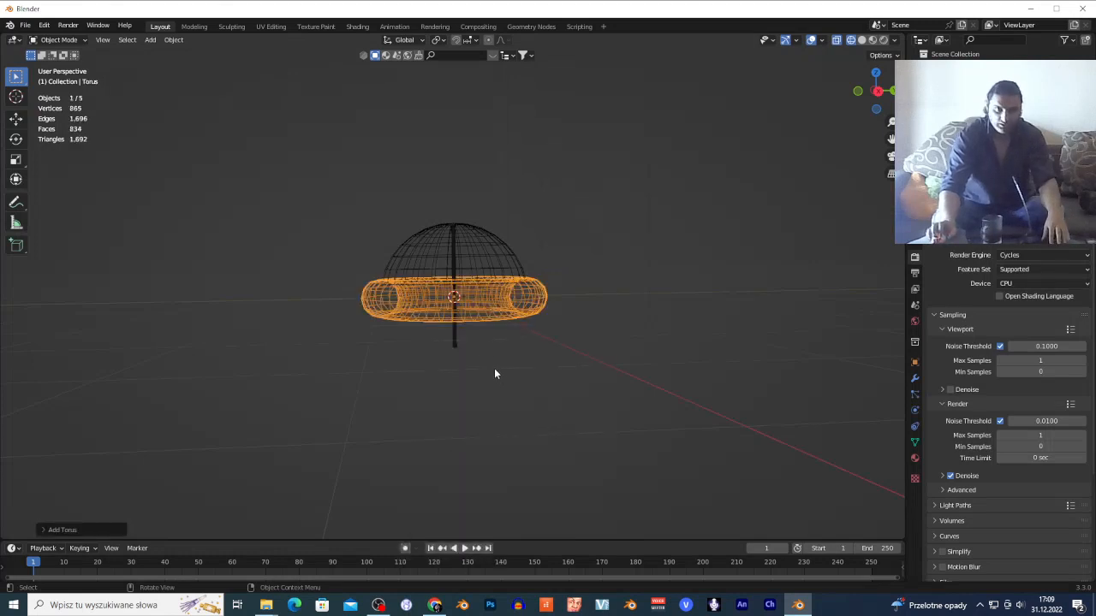
{"action": "type", "text": "rx"}
{"action": "type", "text": "90"}
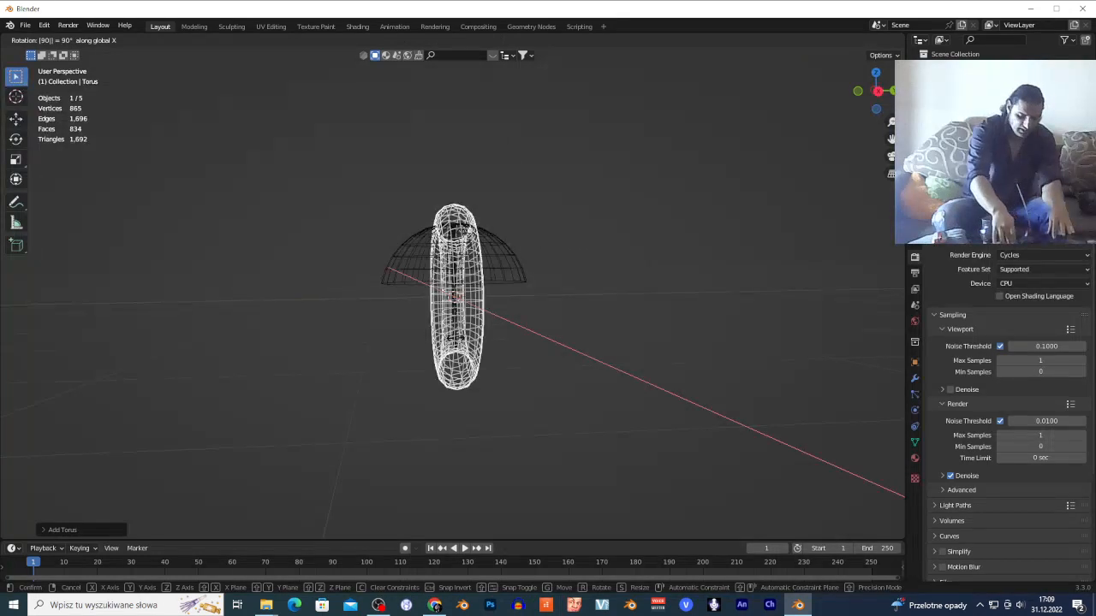
{"action": "key", "text": "Return"}
{"action": "key", "text": "shift+grave"}
{"action": "key", "text": "d"}
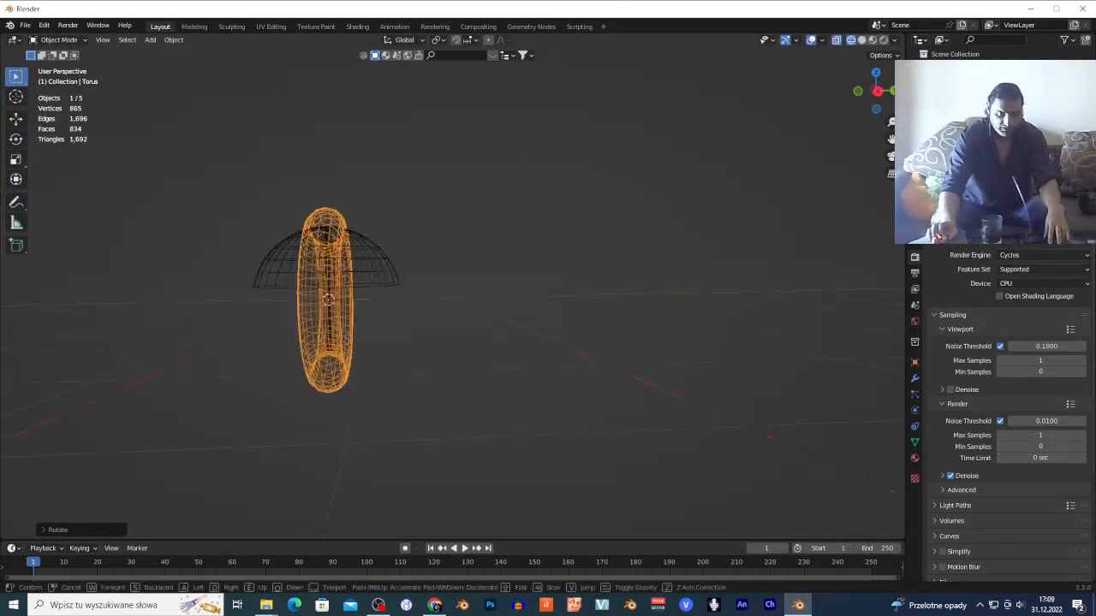
{"action": "key", "text": "s"}
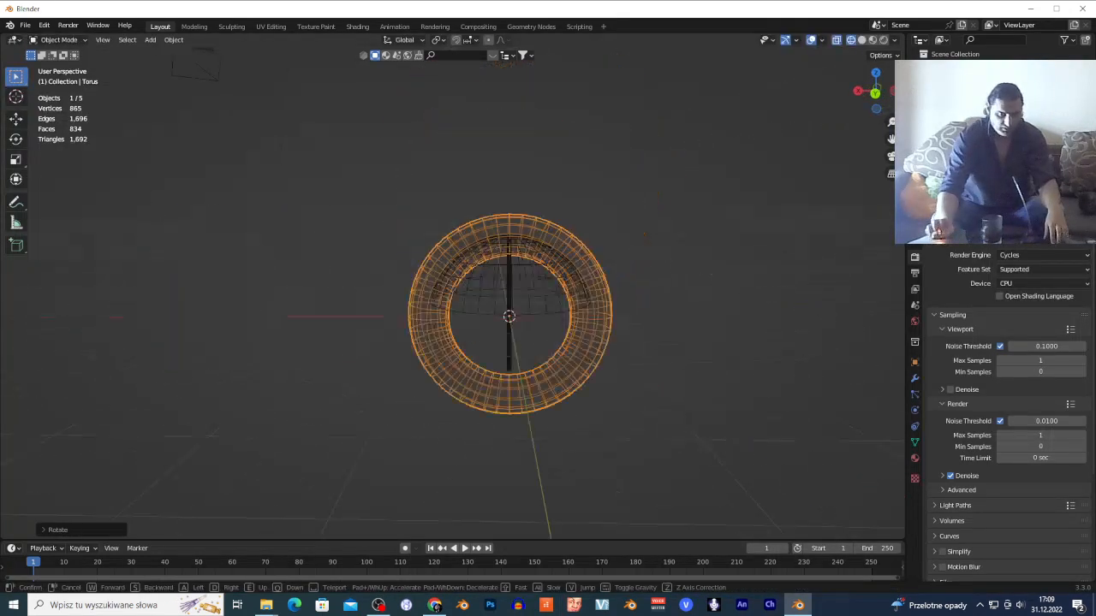
{"action": "key", "text": "Return"}
{"action": "key", "text": "c"}
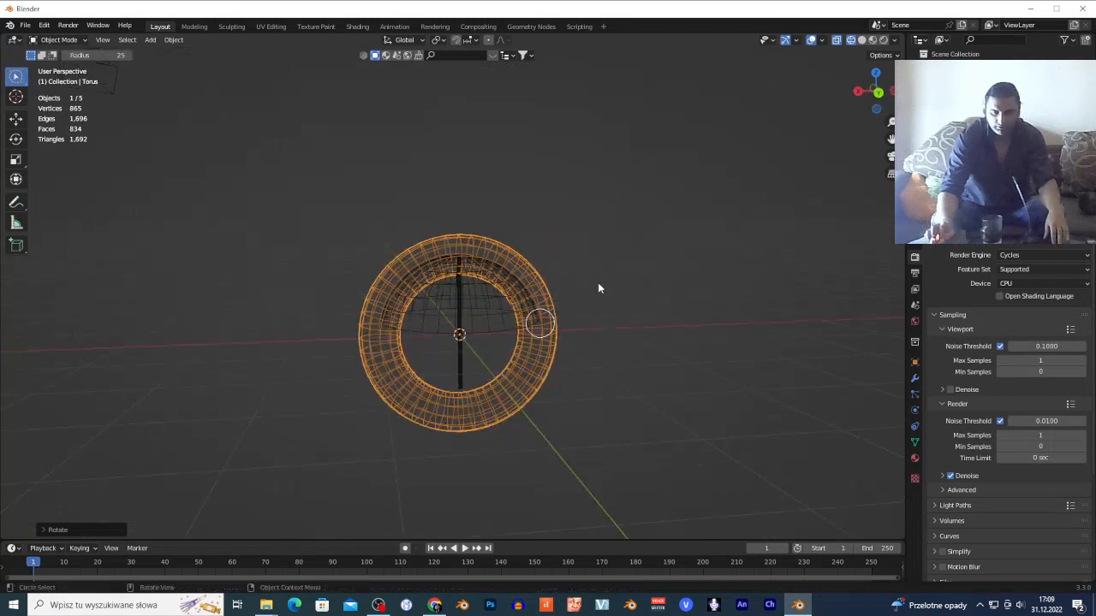
{"action": "key", "text": "Escape"}
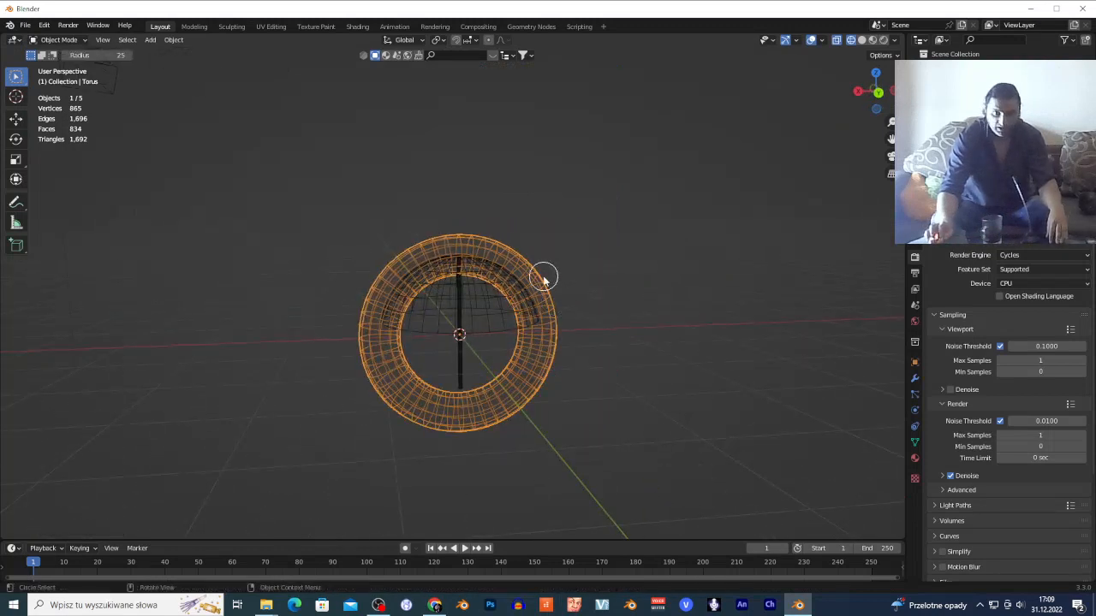
{"action": "key", "text": "x"}
{"action": "key", "text": "w"}
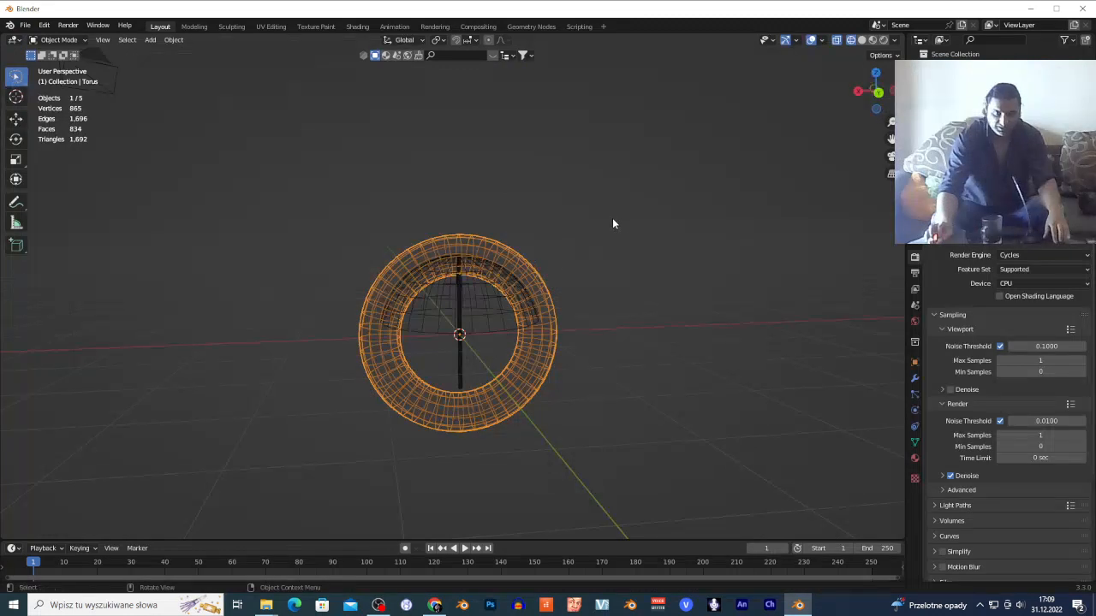
{"action": "left_click", "coordinate": [520, 293]}
{"action": "left_click", "coordinate": [547, 308]}
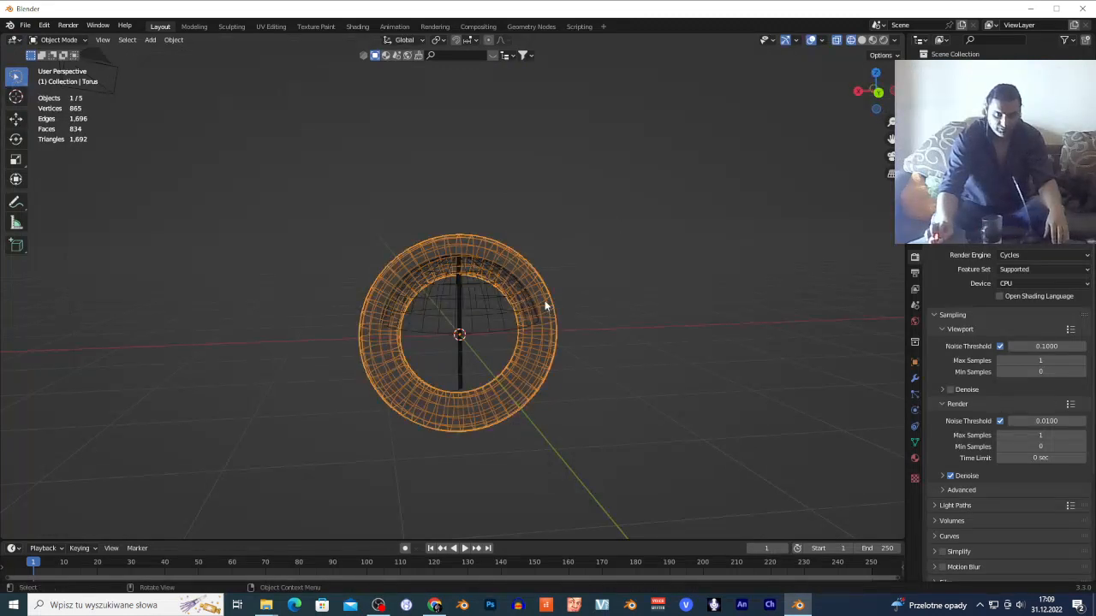
In Edit Mode, box-select the torus from its top to below its center, delete those faces to leave a lower arc, and return to Object Mode.
{"action": "key", "text": "Tab"}
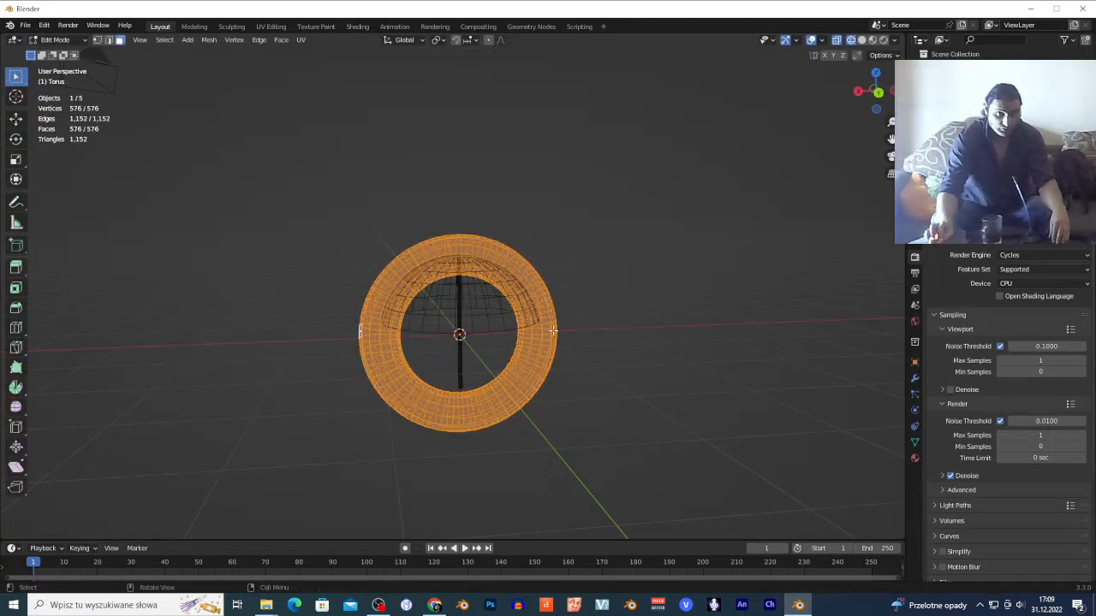
{"action": "left_click", "coordinate": [336, 245]}
{"action": "left_click_drag", "start_coordinate": [313, 234], "coordinate": [265, 190]}
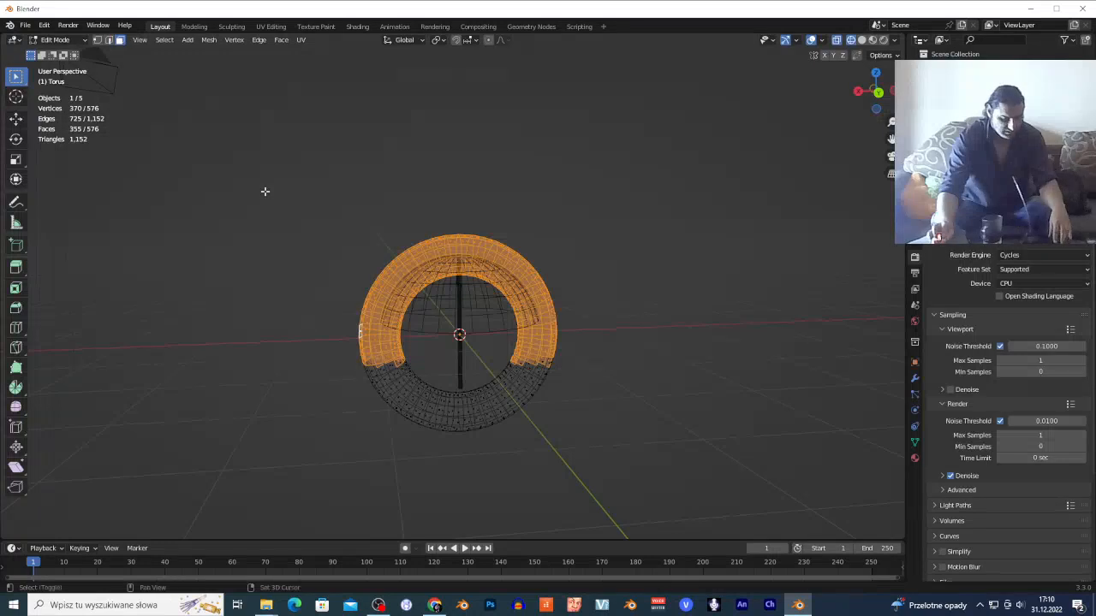
{"action": "key", "text": "shift+grave"}
{"action": "key", "text": "w"}
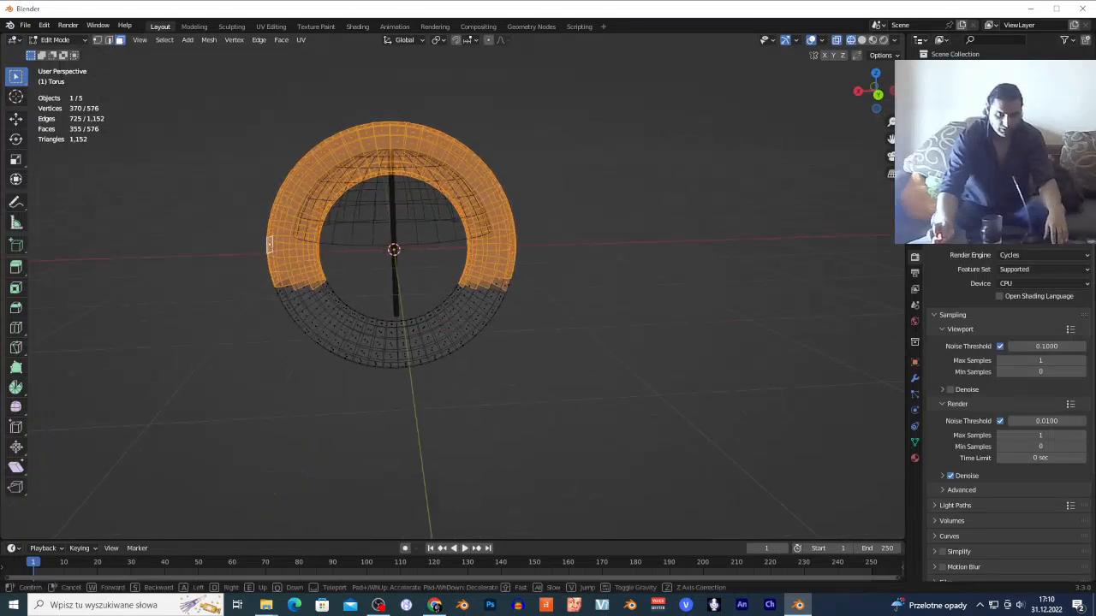
{"action": "left_click", "coordinate": [264, 191]}
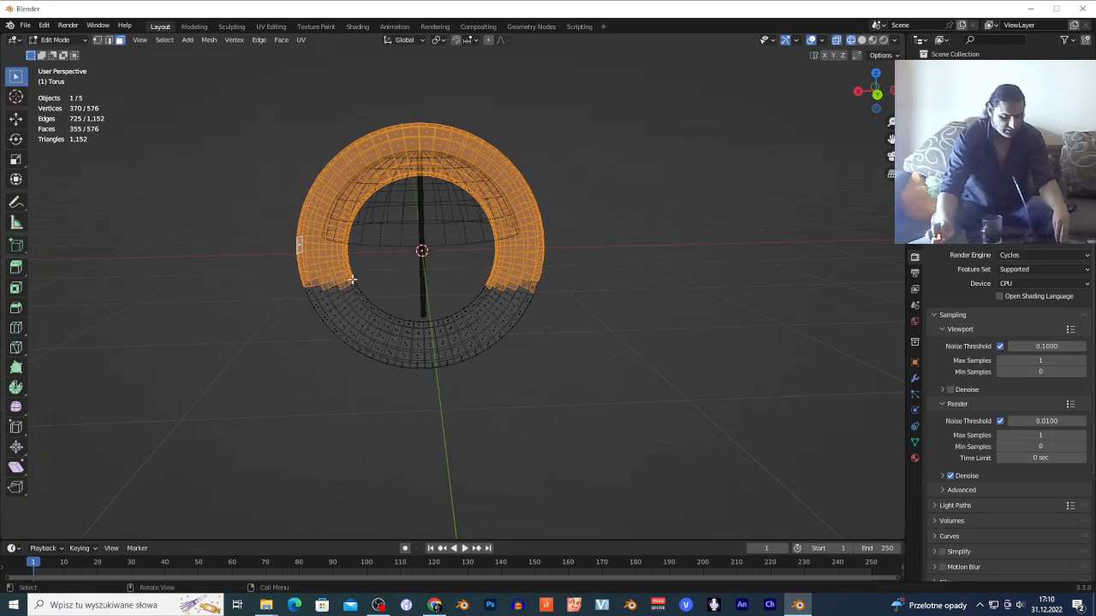
{"action": "key", "text": "x"}
{"action": "key", "text": "Return"}
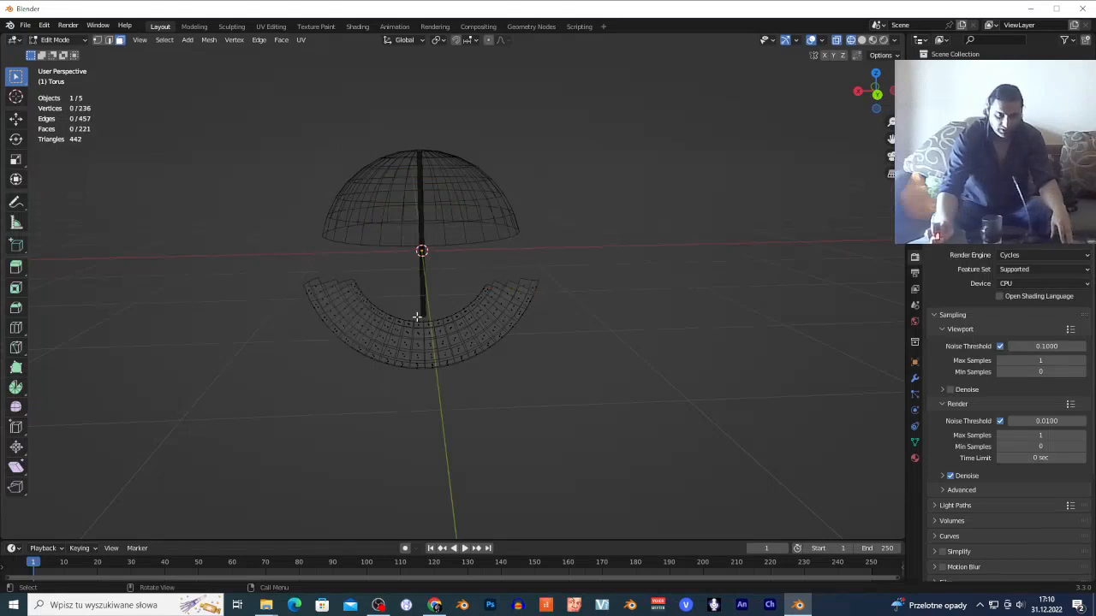
{"action": "key", "text": "Tab"}
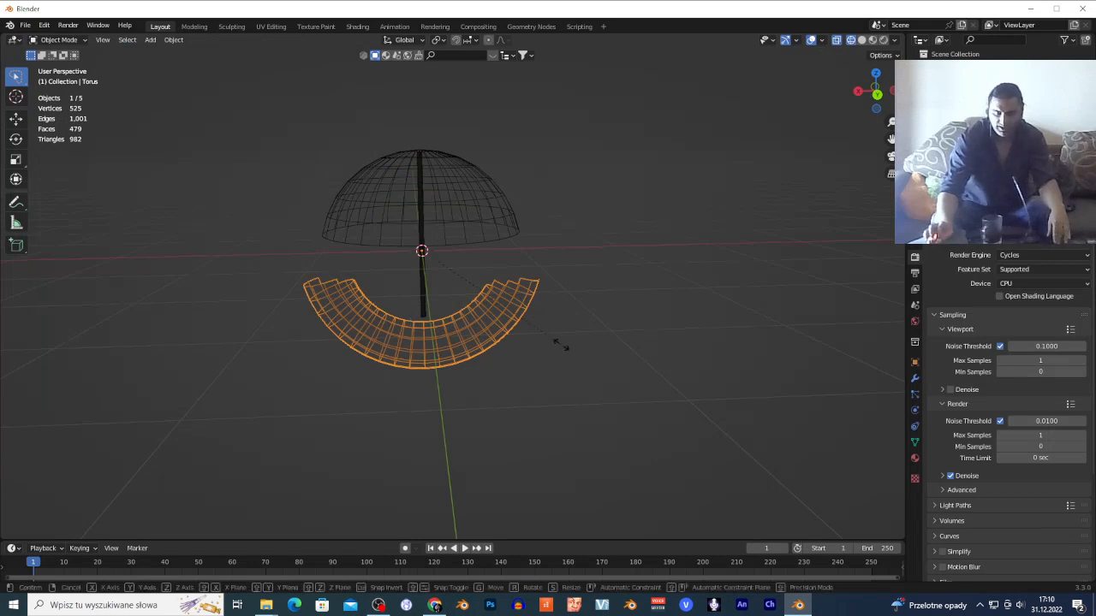
Scale the torus arc down to about 0.2 and lower it along Z to the bottom end of the pole.
{"action": "key", "text": "s"}
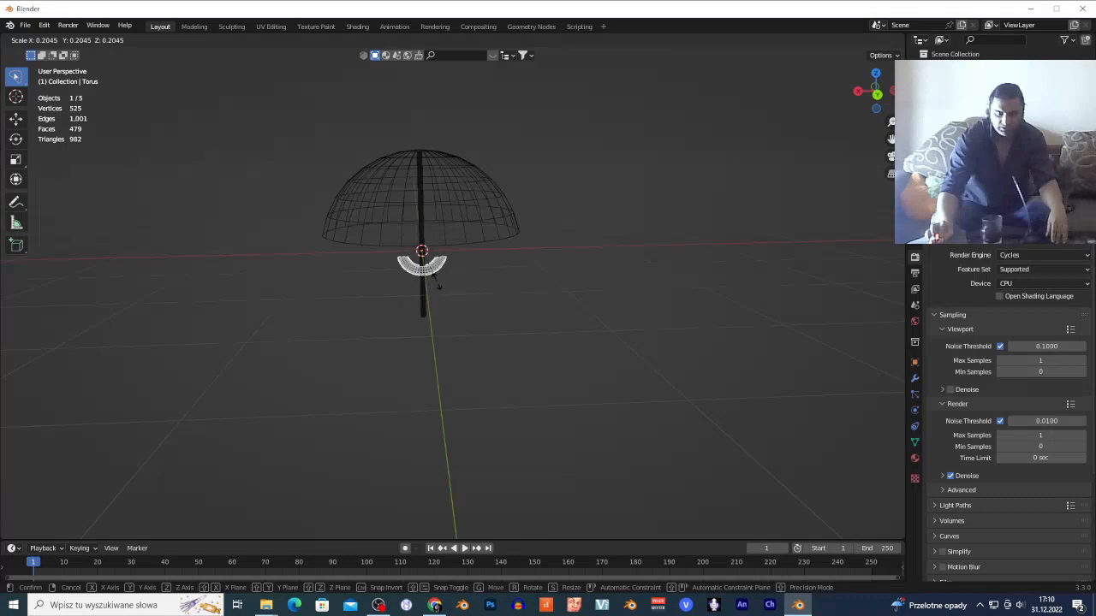
{"action": "left_click", "coordinate": [436, 279]}
{"action": "key", "text": "g"}
{"action": "key", "text": "z"}
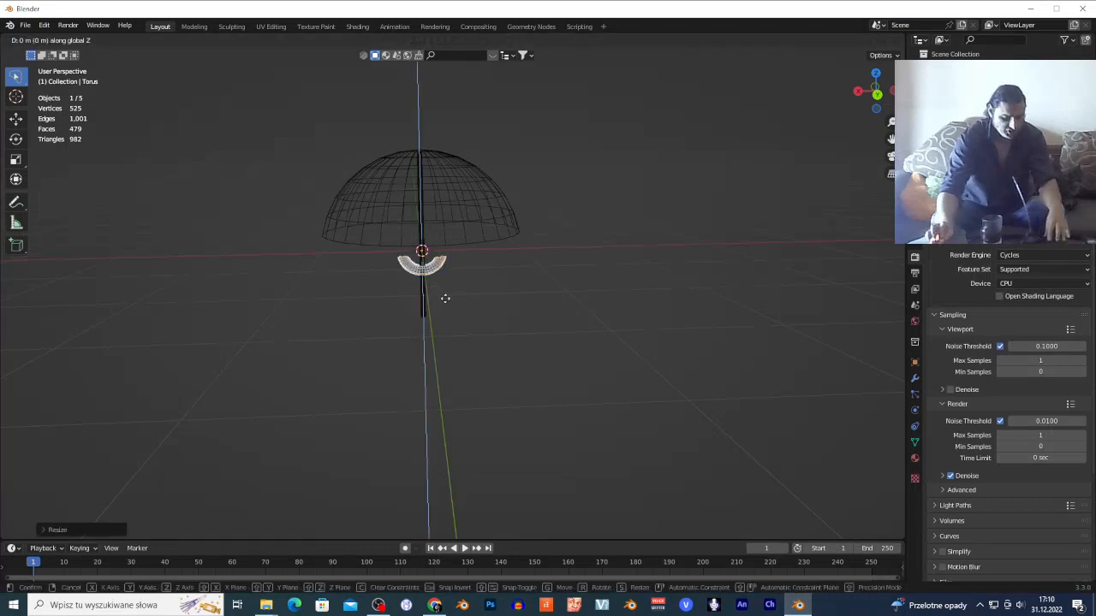
{"action": "left_click", "coordinate": [444, 332]}
Shift the arc along X until one end sits beneath the pole, and lower it along Z so that end meets the pole's bottom.
{"action": "key", "text": "shift+grave"}
{"action": "key", "text": "w"}
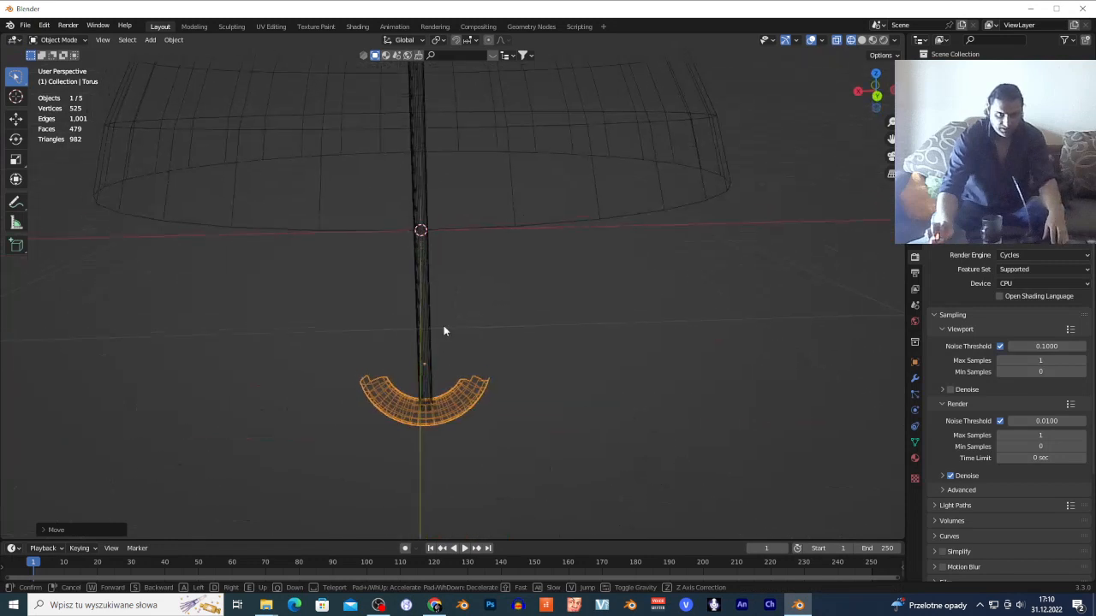
{"action": "left_click", "coordinate": [444, 326]}
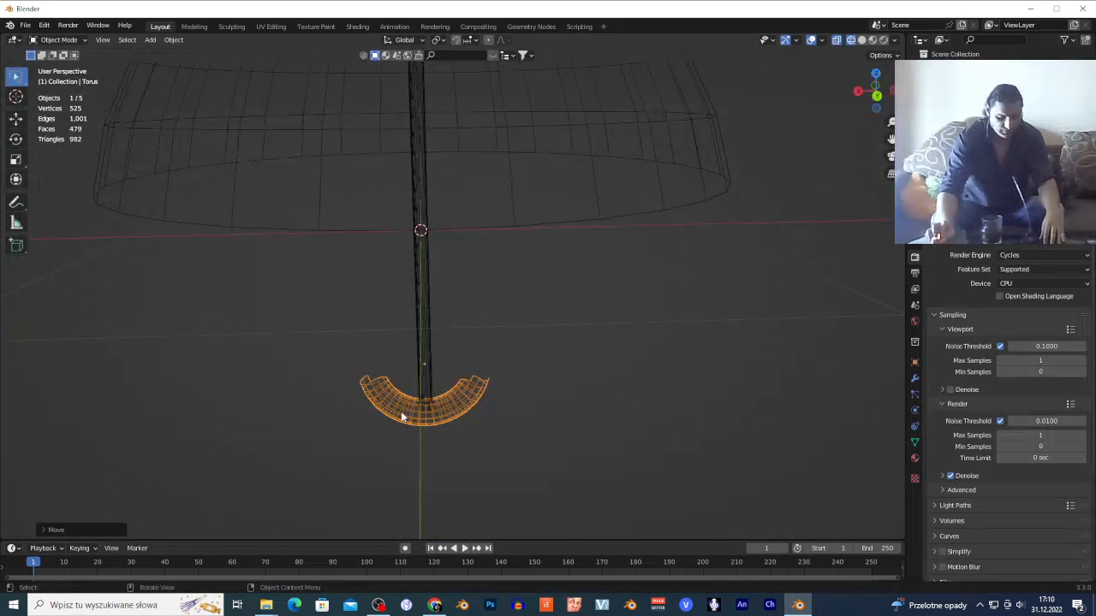
{"action": "key", "text": "g"}
{"action": "key", "text": "x"}
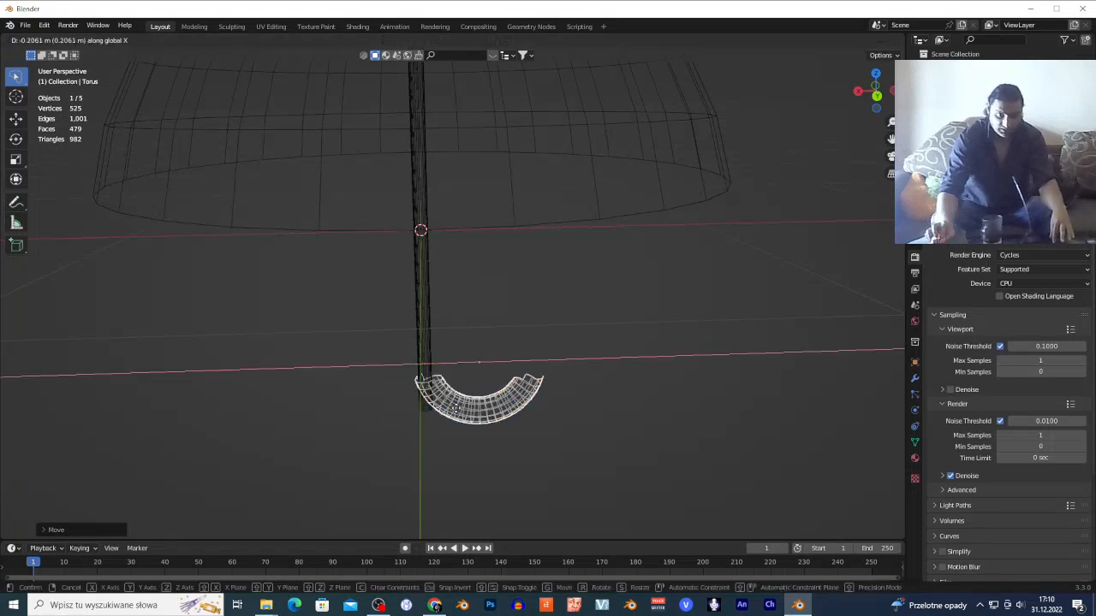
{"action": "left_click", "coordinate": [450, 408]}
{"action": "key", "text": "g"}
{"action": "key", "text": "z"}
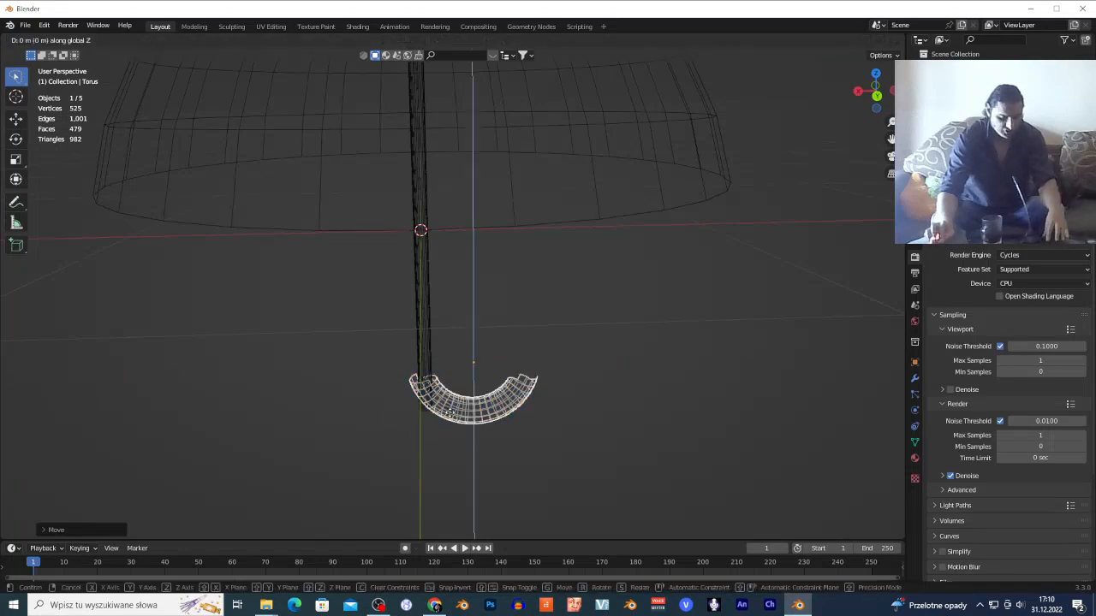
{"action": "left_click", "coordinate": [456, 435]}
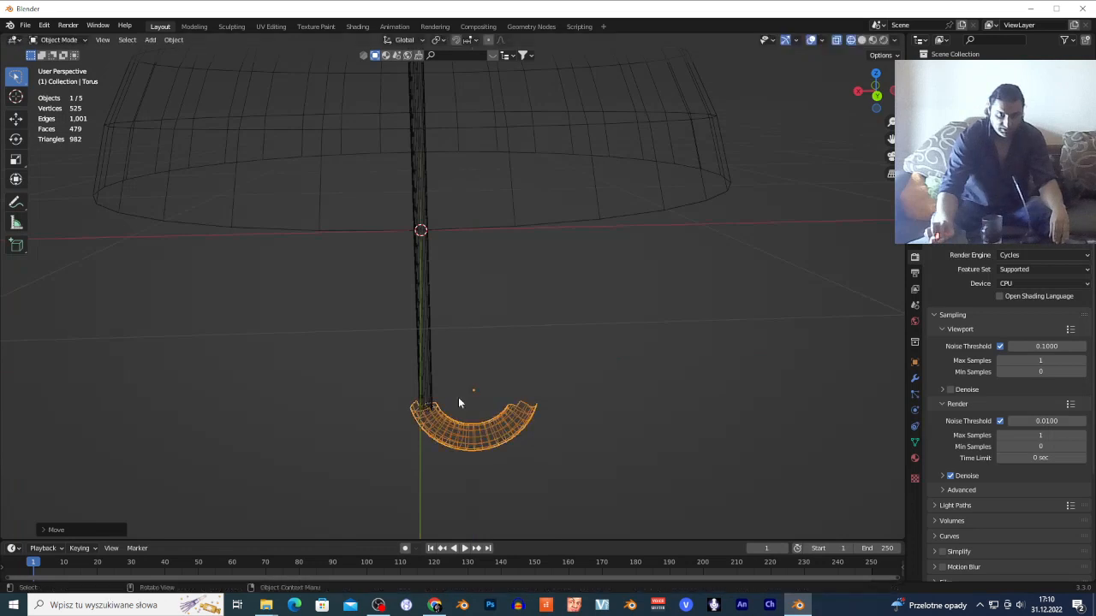
{"action": "left_click", "coordinate": [504, 477]}
In Edit Mode, select the incomplete loop of faces at the arc's pole-side end, delete those faces, and return to Object Mode.
{"action": "key", "text": "shift+grave"}
{"action": "key", "text": "w"}
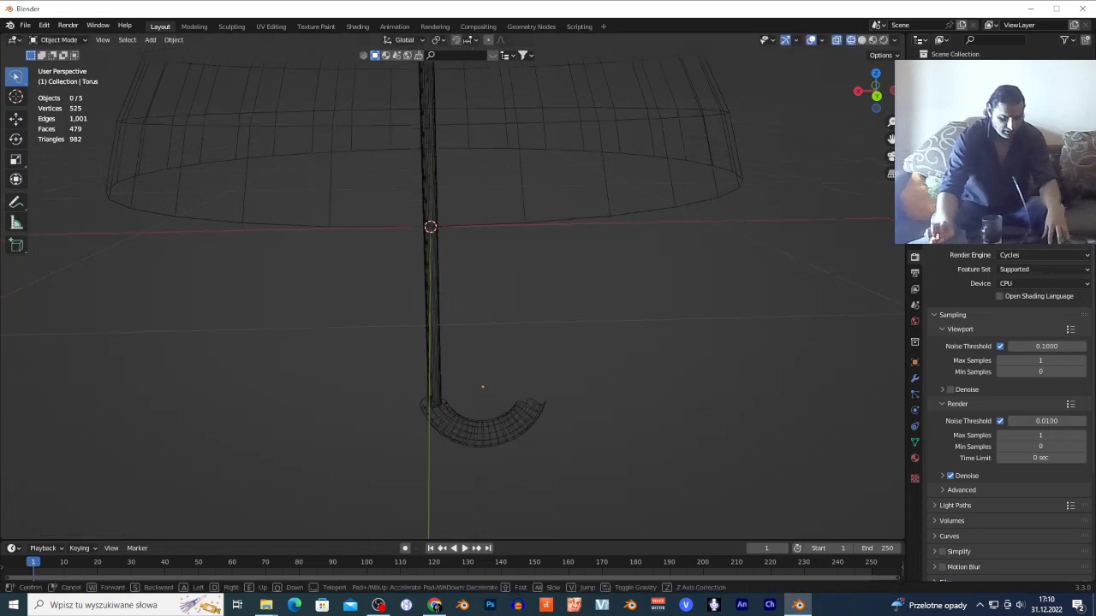
{"action": "left_click", "coordinate": [421, 393]}
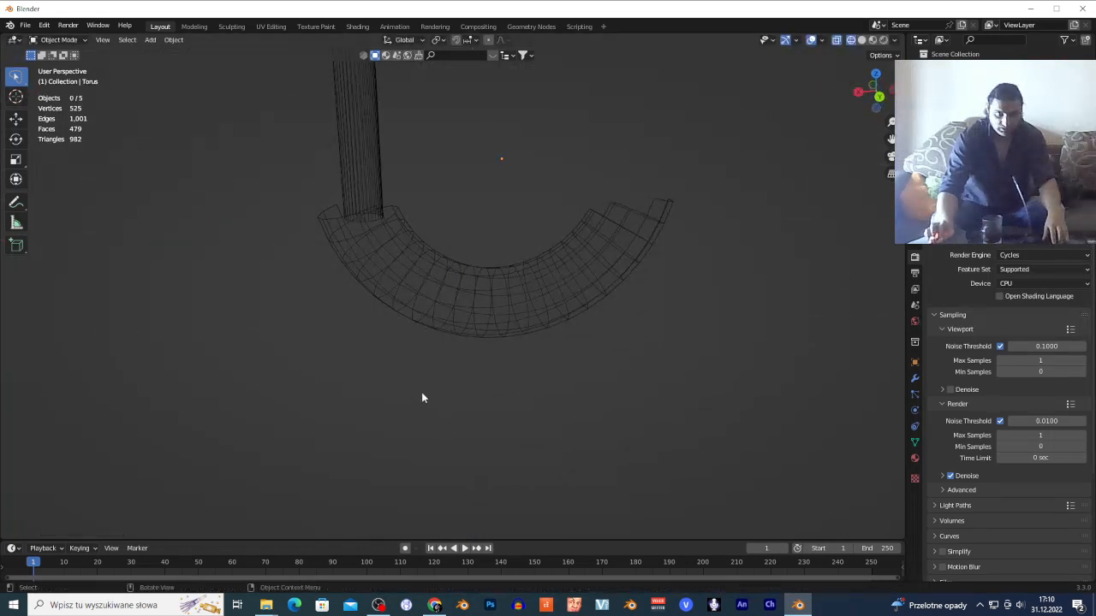
{"action": "left_click", "coordinate": [349, 224]}
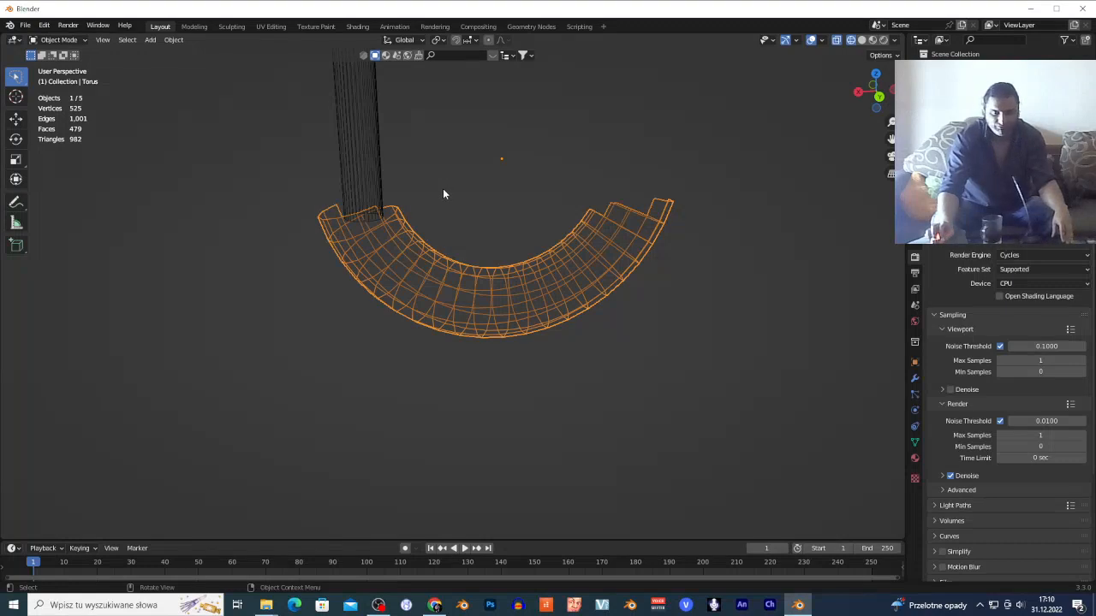
{"action": "left_click", "coordinate": [408, 245]}
{"action": "left_click", "coordinate": [421, 257]}
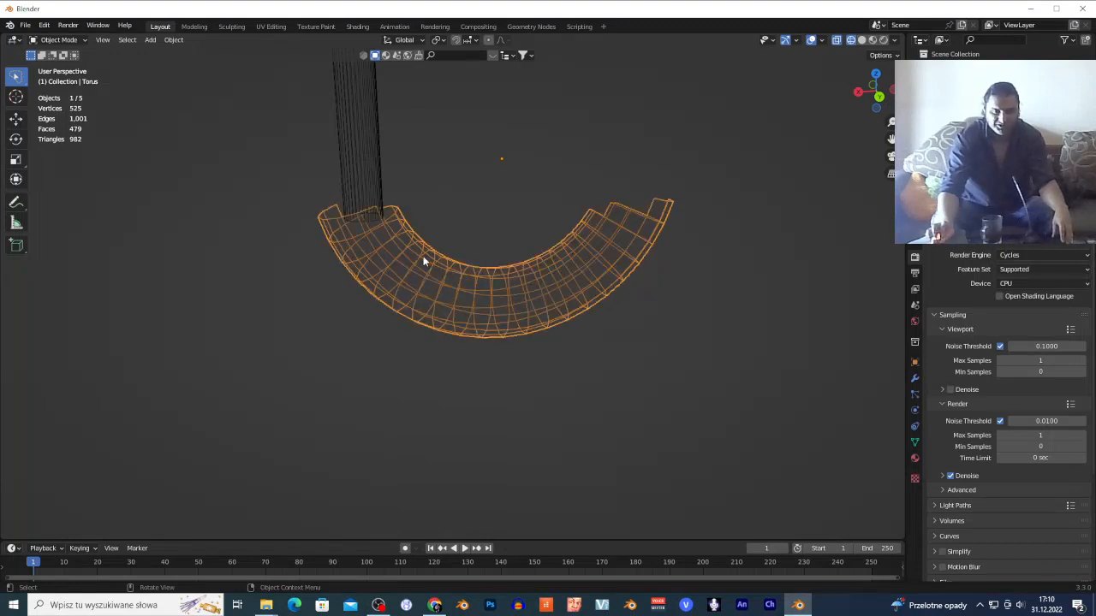
{"action": "key", "text": "Tab"}
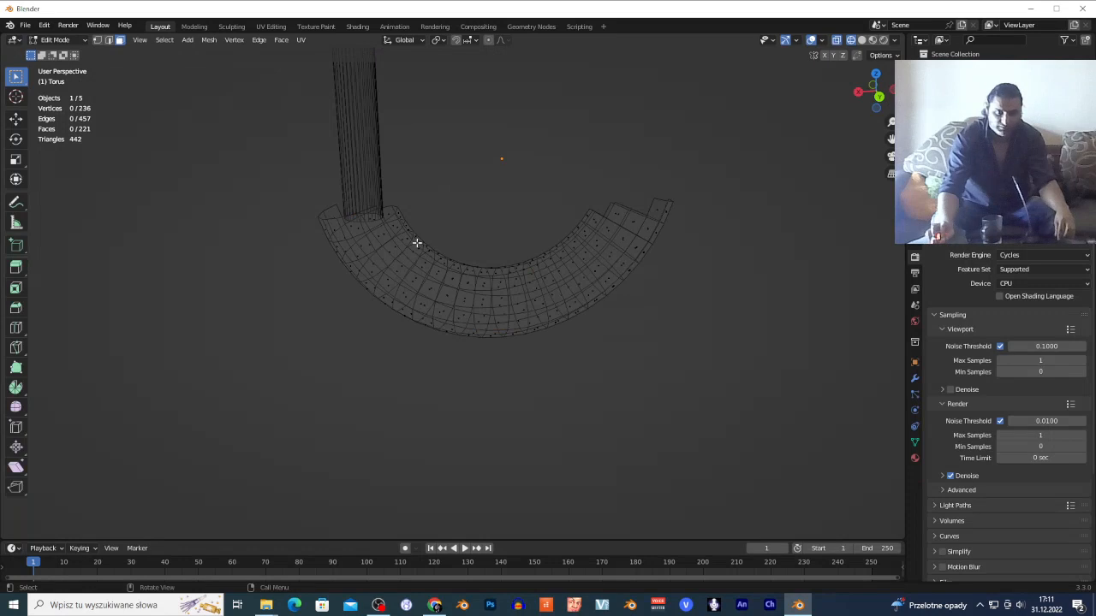
{"action": "left_click", "coordinate": [366, 218], "text": "alt"}
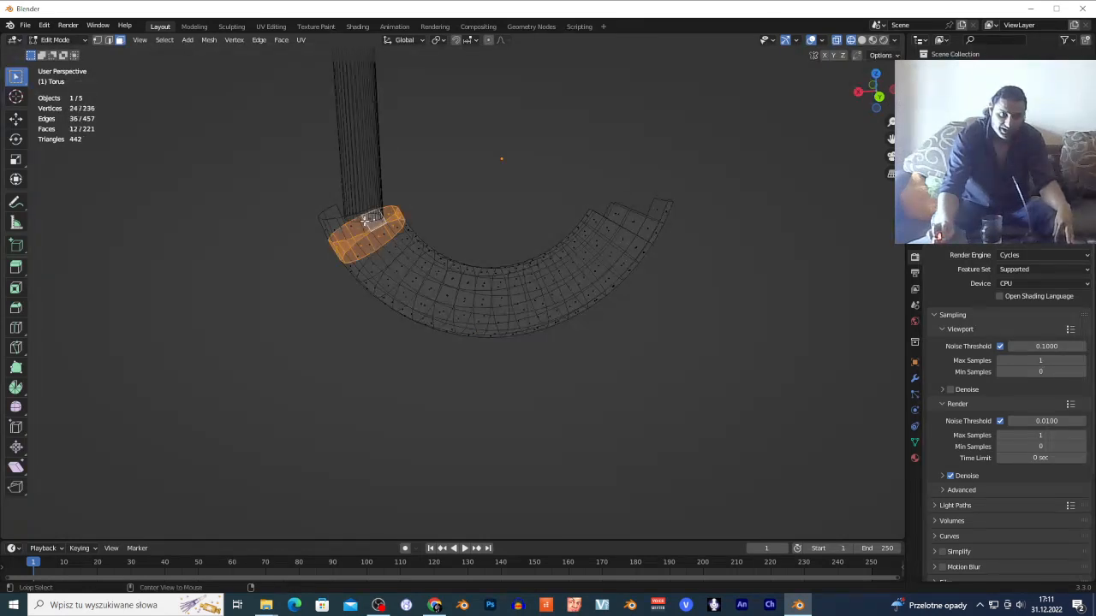
{"action": "left_click", "coordinate": [328, 223], "text": "alt"}
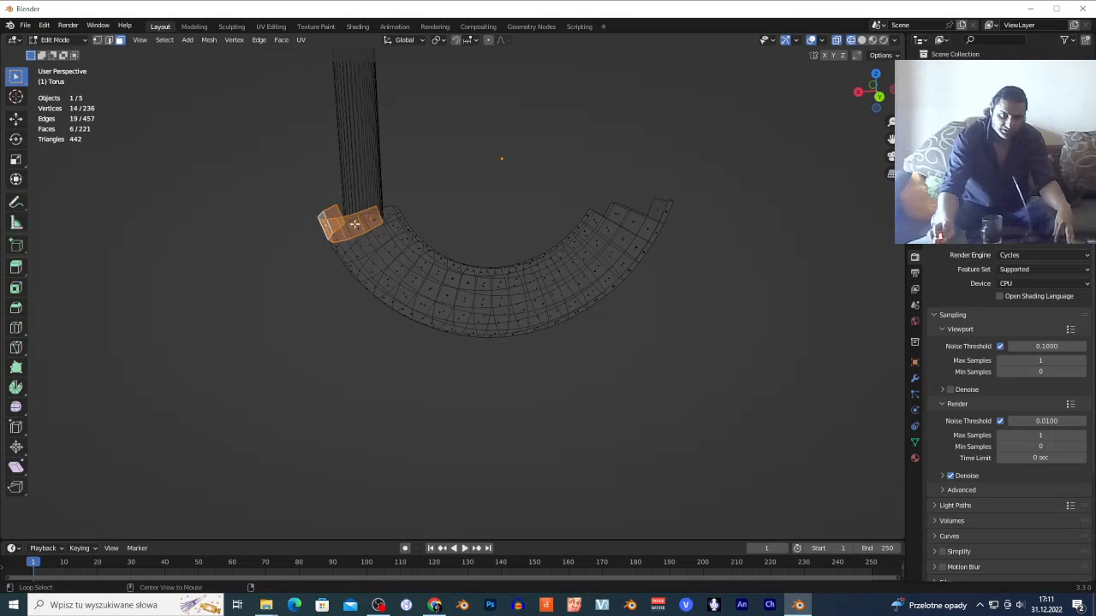
{"action": "key", "text": "shift+grave"}
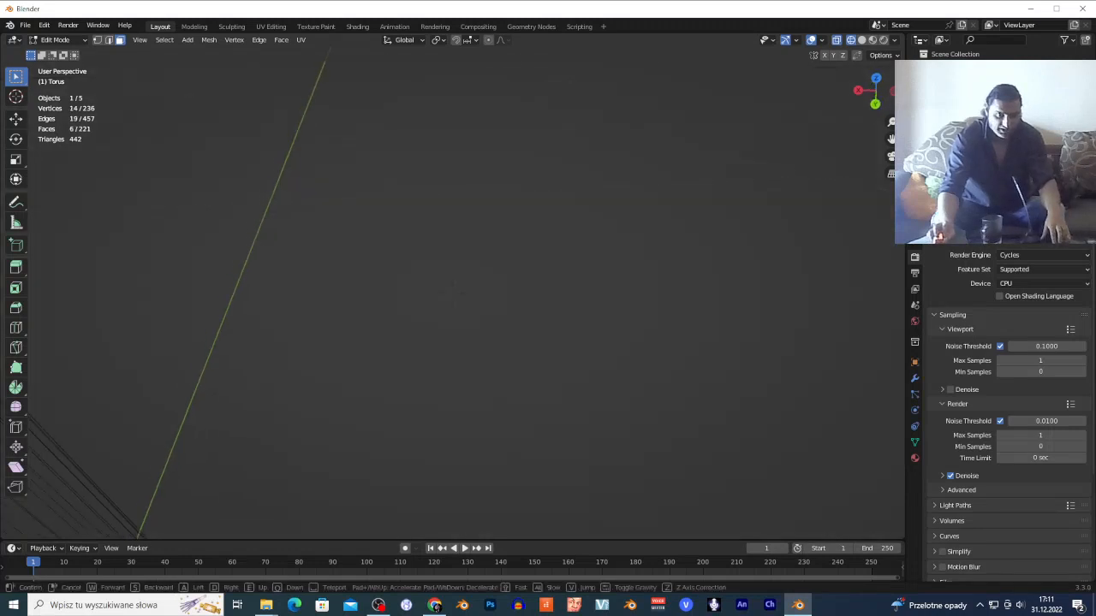
{"action": "key", "text": "w"}
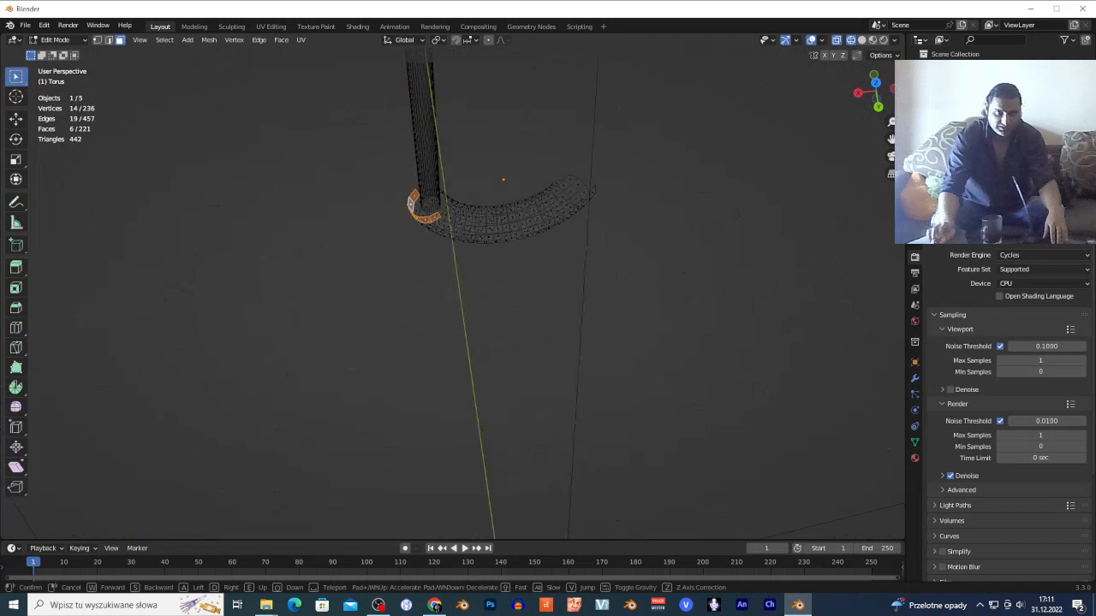
{"action": "key", "text": "w"}
{"action": "key", "text": "s"}
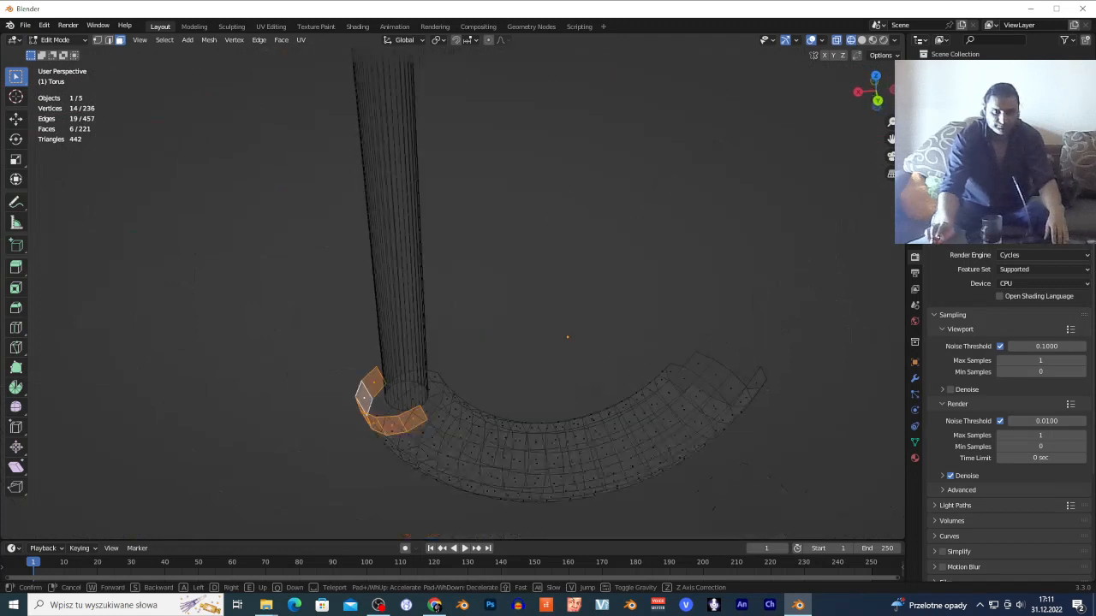
{"action": "key", "text": "w"}
{"action": "left_click", "coordinate": [415, 302]}
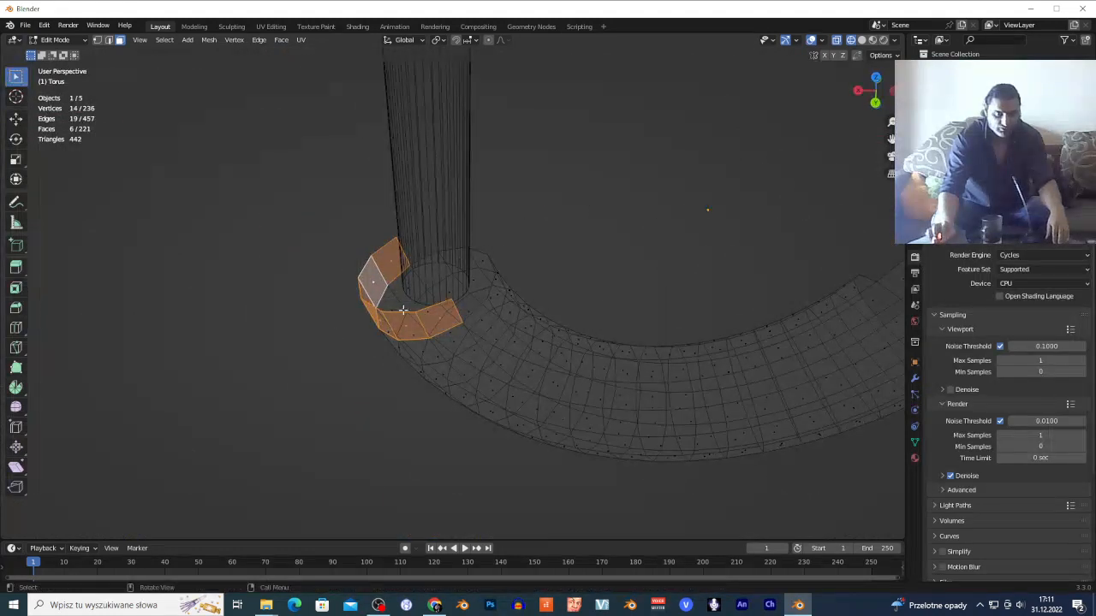
{"action": "key", "text": "x"}
{"action": "left_click", "coordinate": [387, 324]}
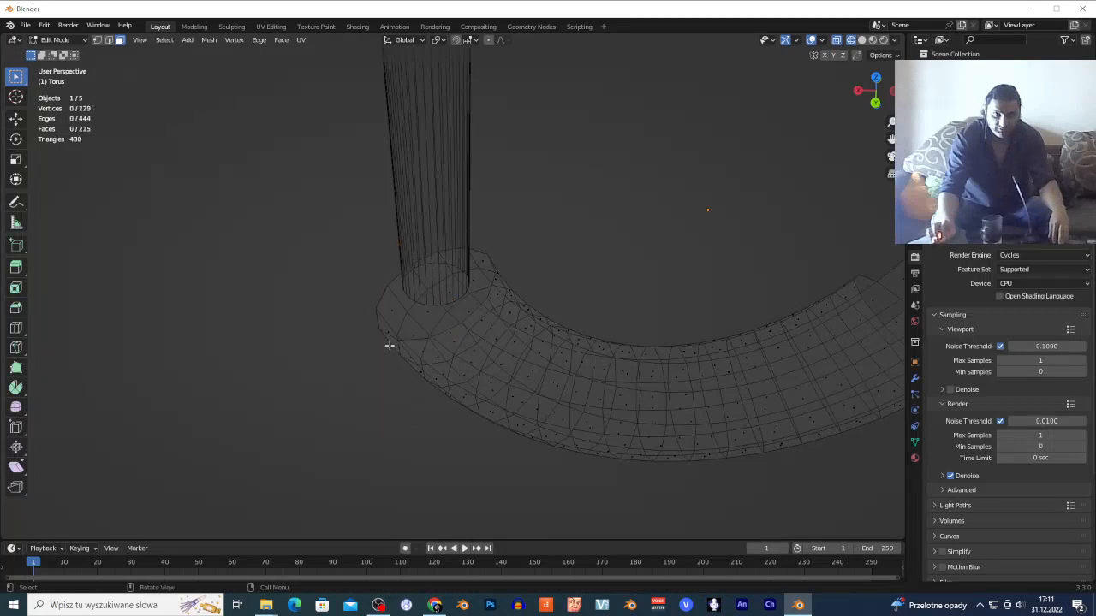
{"action": "key", "text": "Tab"}
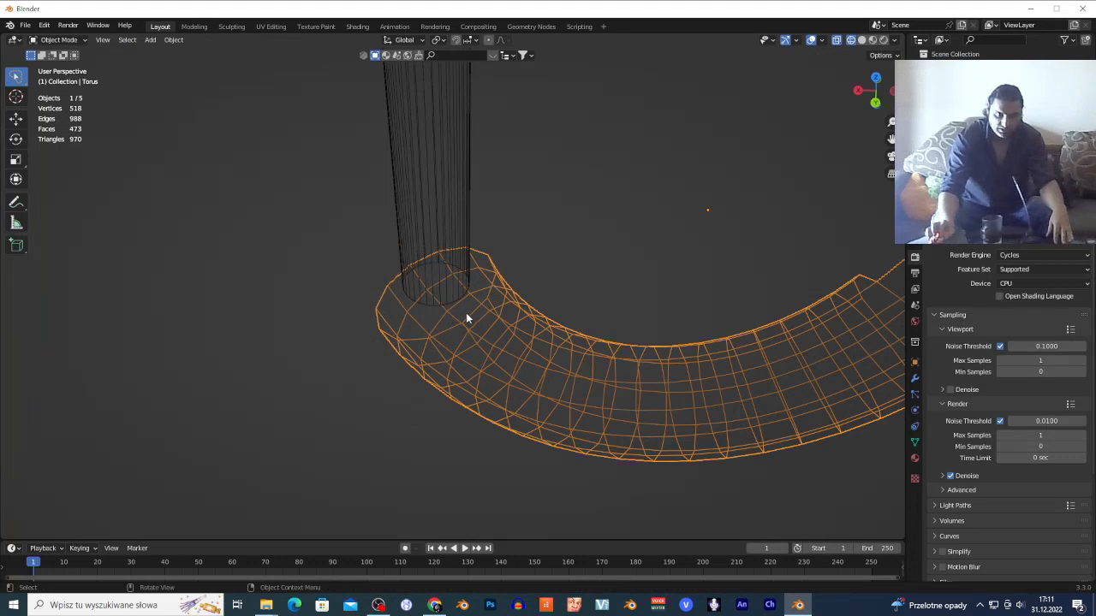
In edge select mode, select the open edge loop at the arc's pole-side end, fill it with a face, and return to Object Mode.
{"action": "key", "text": "Tab"}
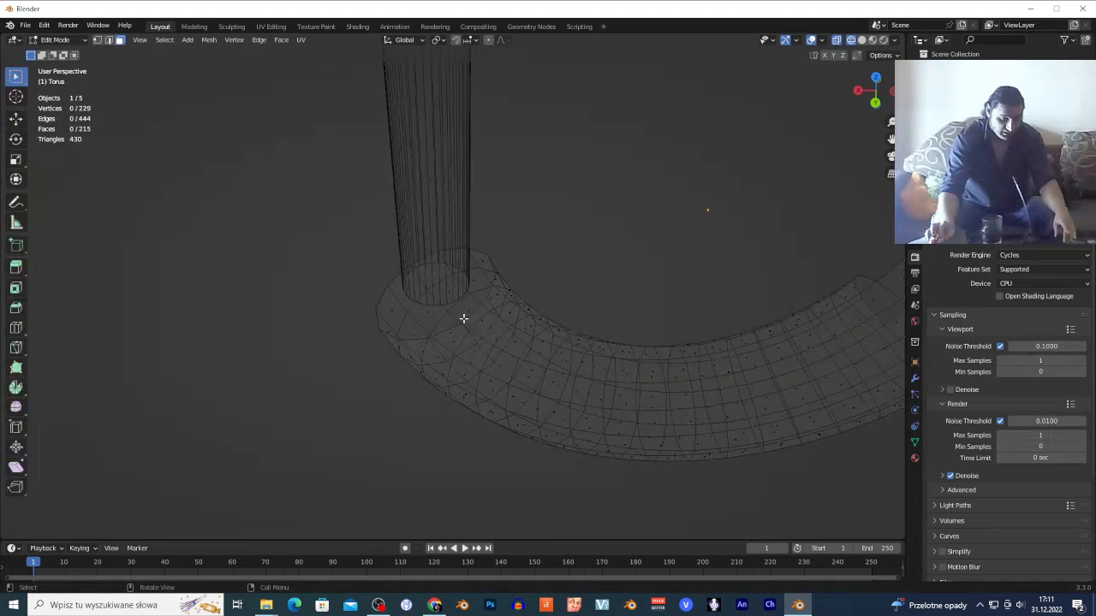
{"action": "key", "text": "2"}
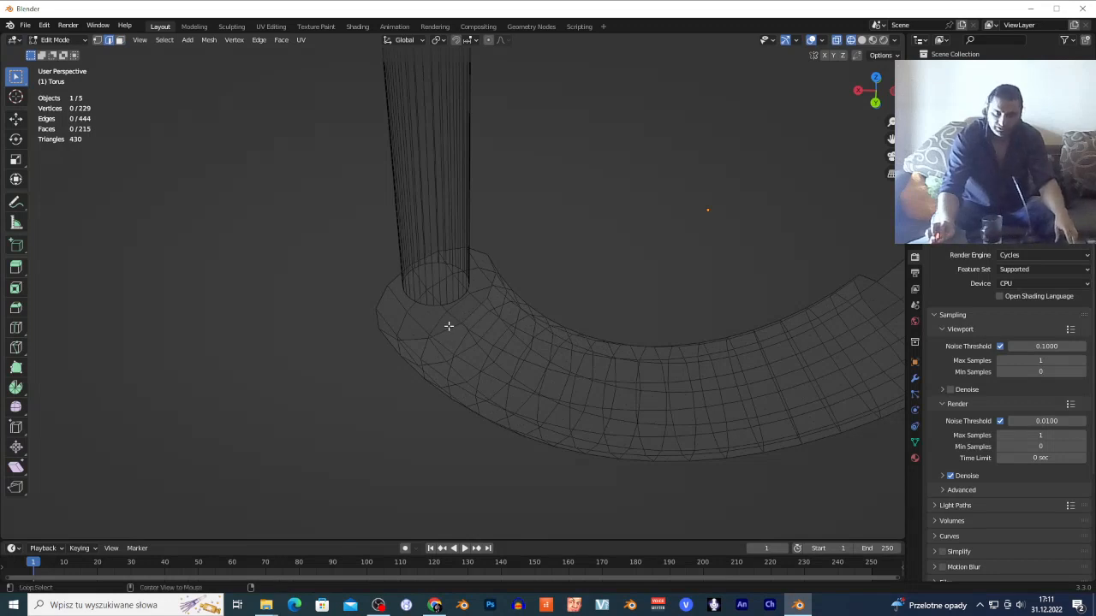
{"action": "left_click", "coordinate": [452, 324], "text": "alt"}
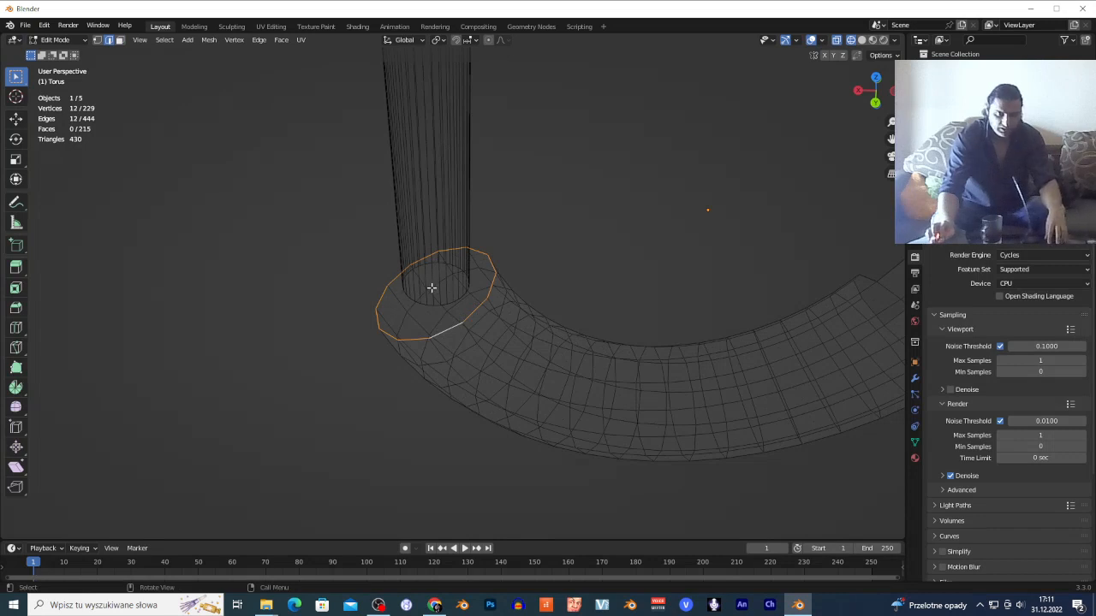
{"action": "key", "text": "f"}
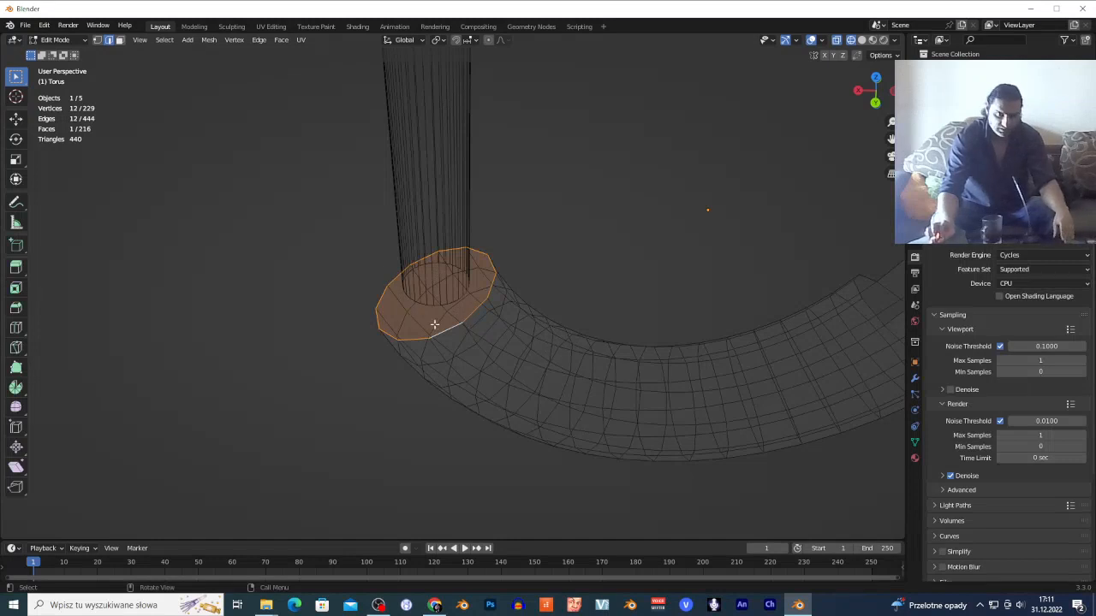
{"action": "key", "text": "Tab"}
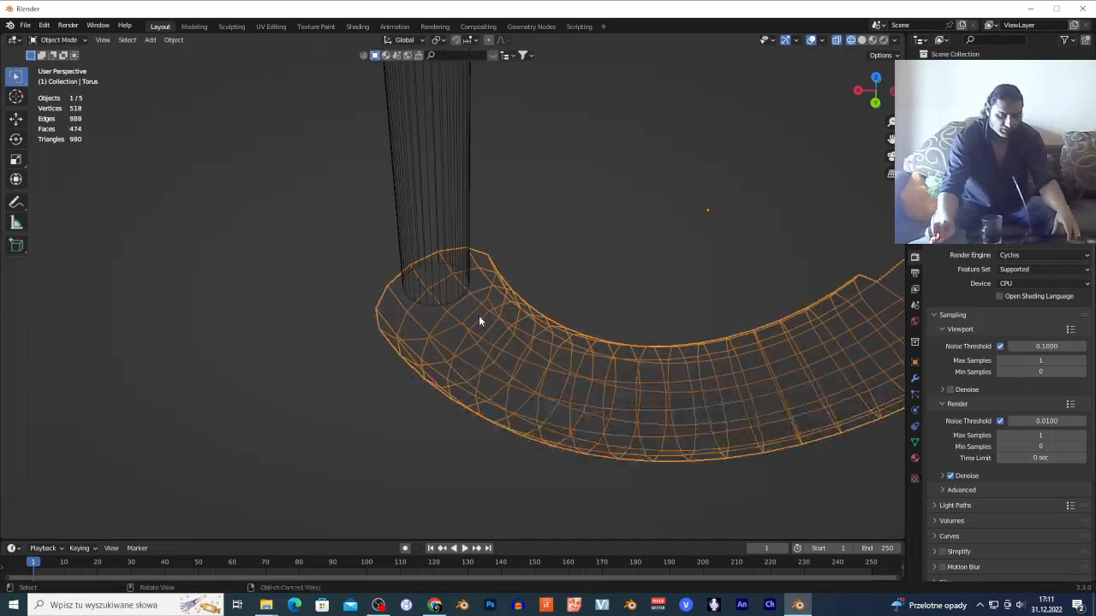
Raise the arc slightly along Z so its capped end overlaps the bottom of the pole.
{"action": "key", "text": "g"}
{"action": "key", "text": "z"}
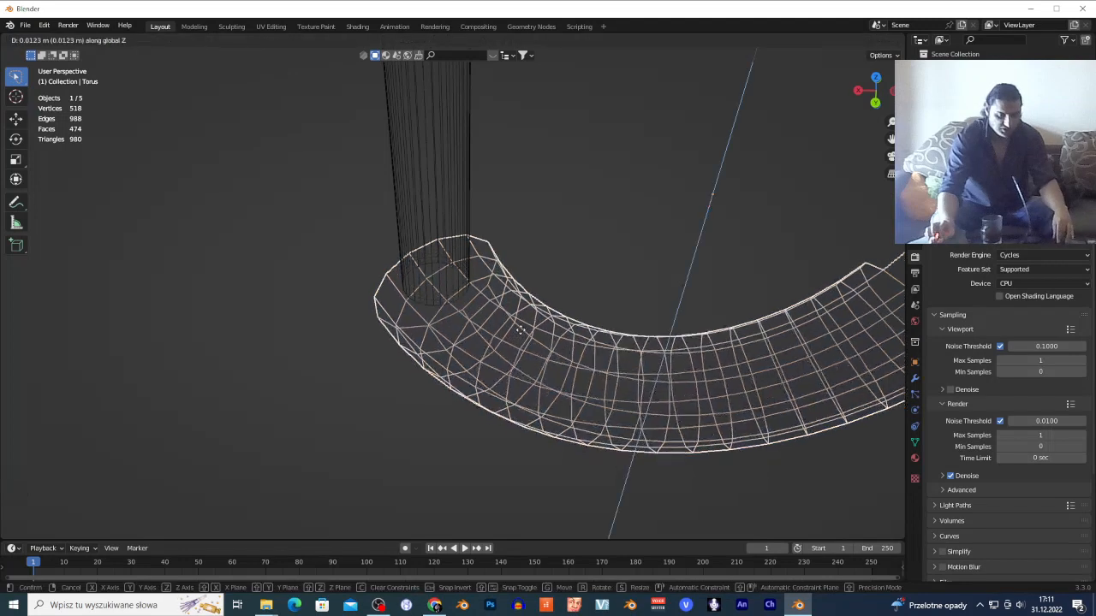
{"action": "left_click", "coordinate": [522, 317]}
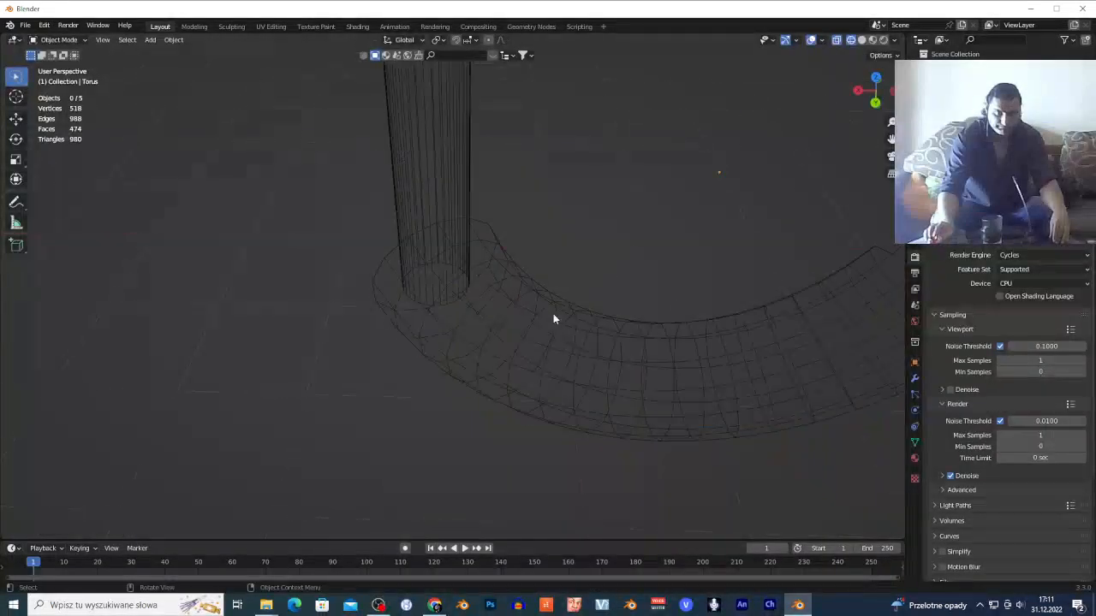
In Edit Mode with face selection, delete the single protruding face on the outer side of the arc's free end.
{"action": "key", "text": "shift+grave"}
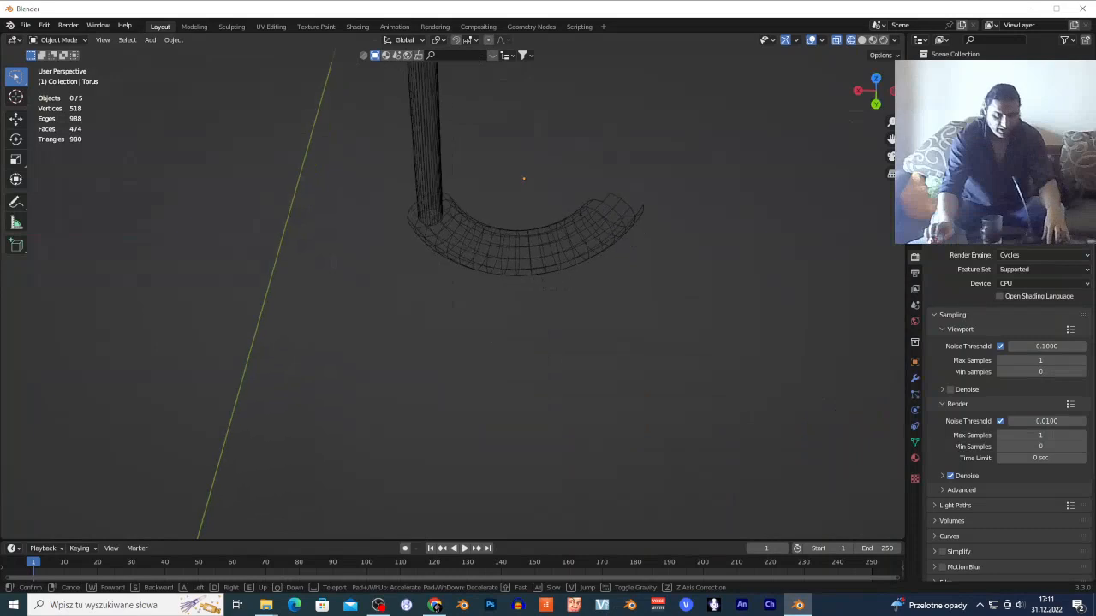
{"action": "key", "text": "w"}
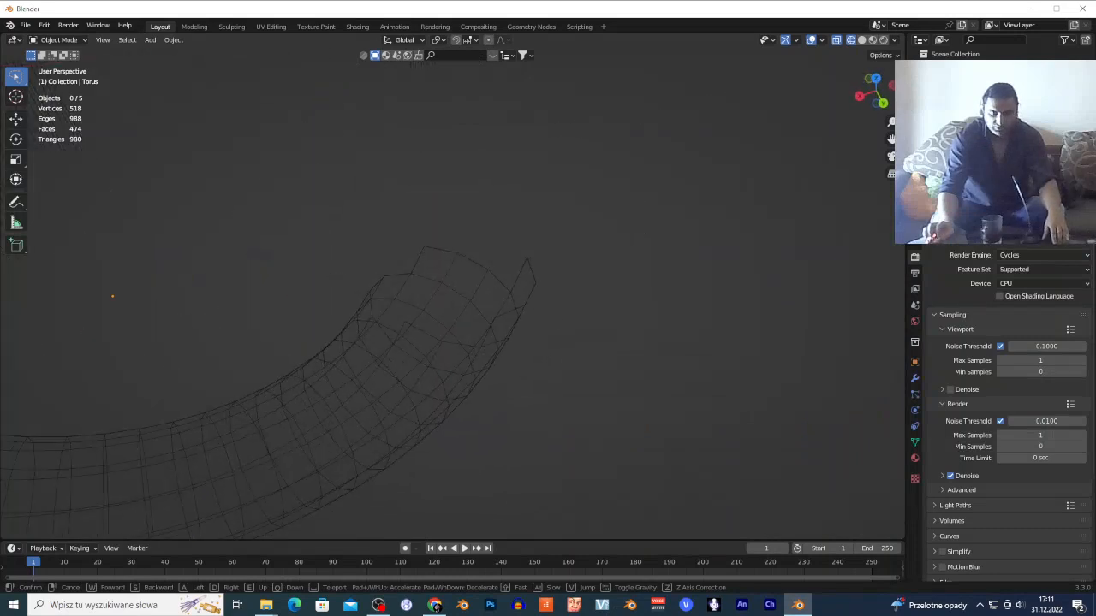
{"action": "left_click", "coordinate": [553, 317]}
{"action": "left_click", "coordinate": [527, 289]}
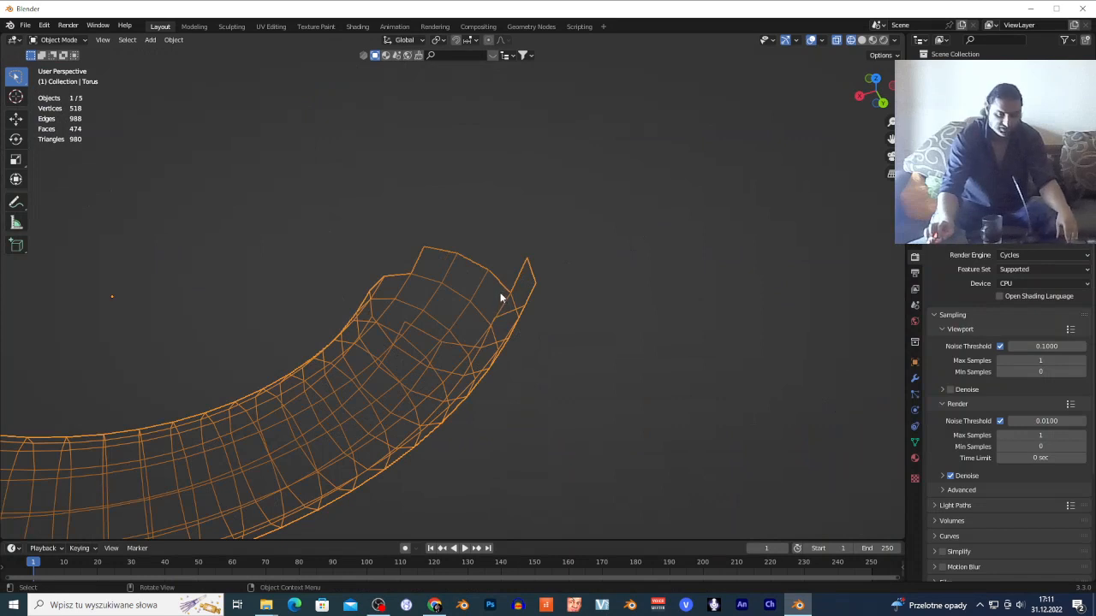
{"action": "key", "text": "Tab"}
{"action": "key", "text": "3"}
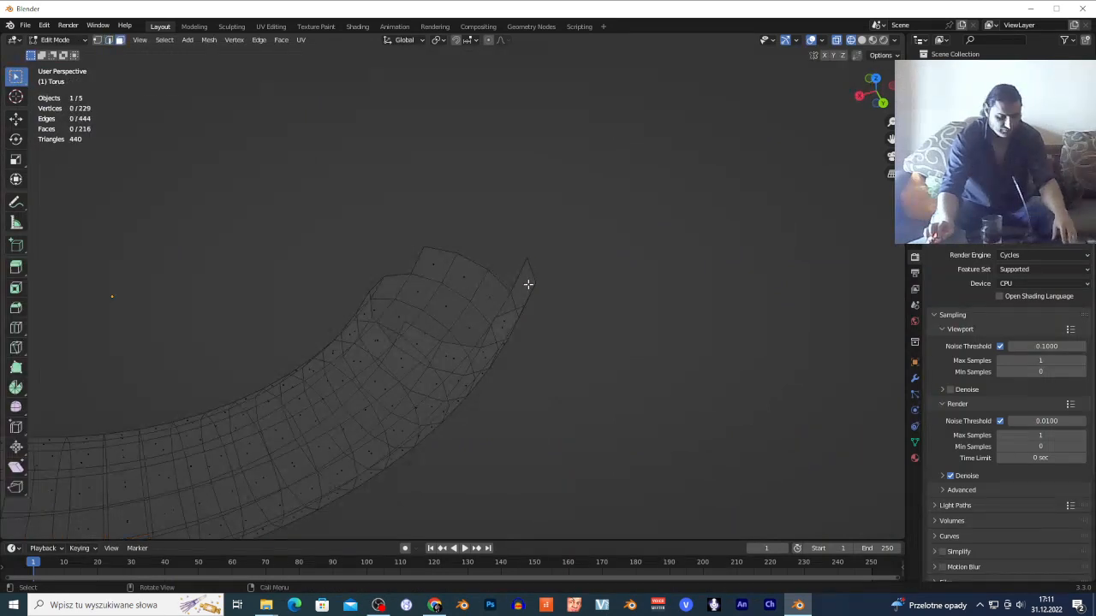
{"action": "left_click", "coordinate": [522, 290]}
{"action": "key", "text": "x"}
{"action": "left_click", "coordinate": [448, 259]}
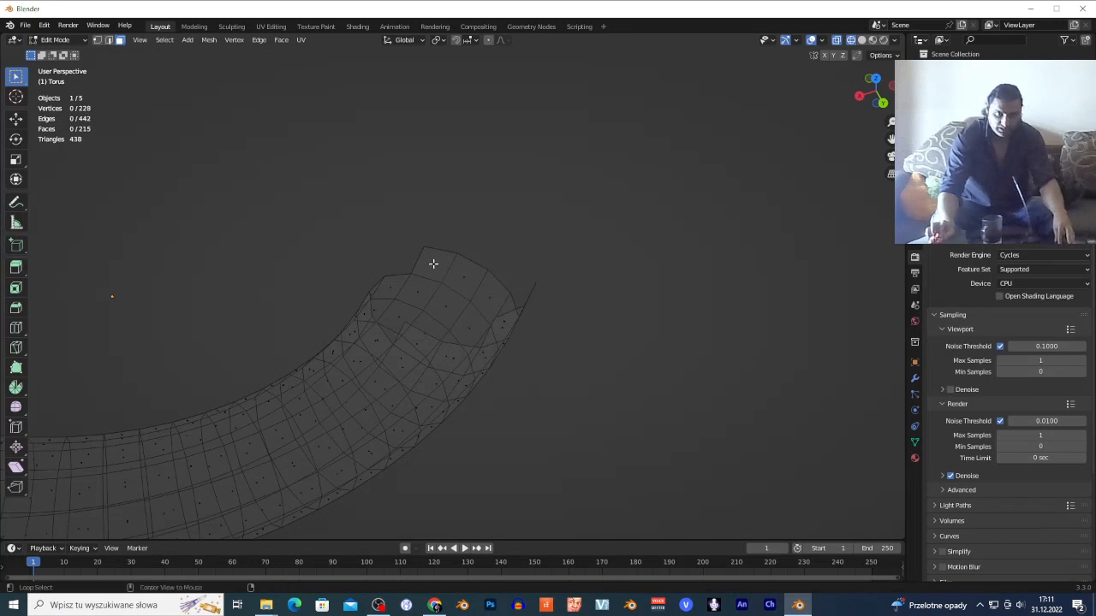
Select the incomplete loop of faces at the arc's free end and delete those faces.
{"action": "left_click", "coordinate": [447, 265], "text": "alt"}
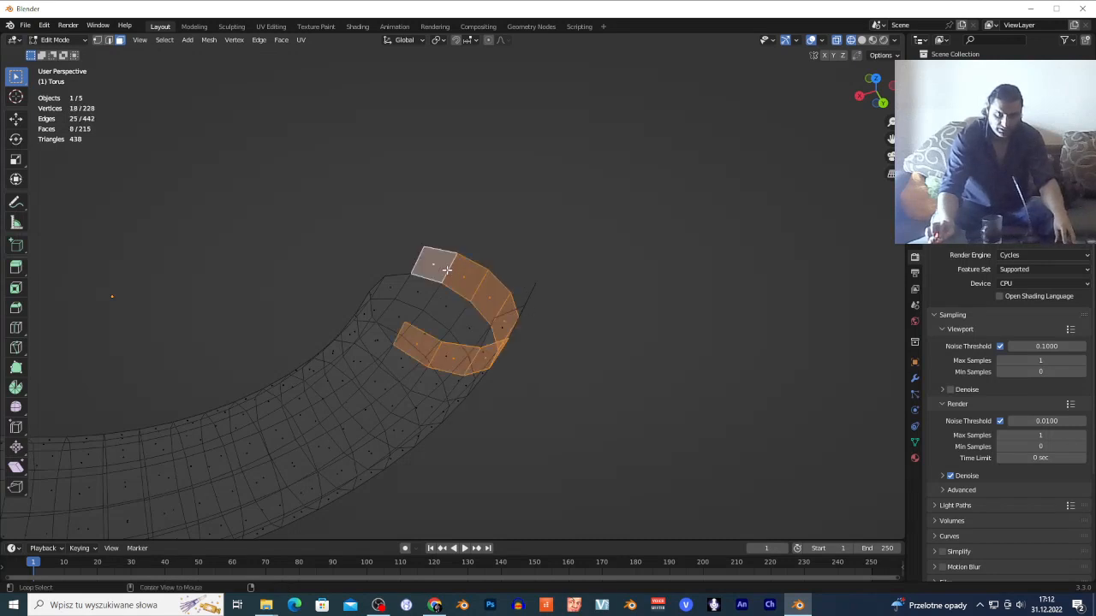
{"action": "key", "text": "c"}
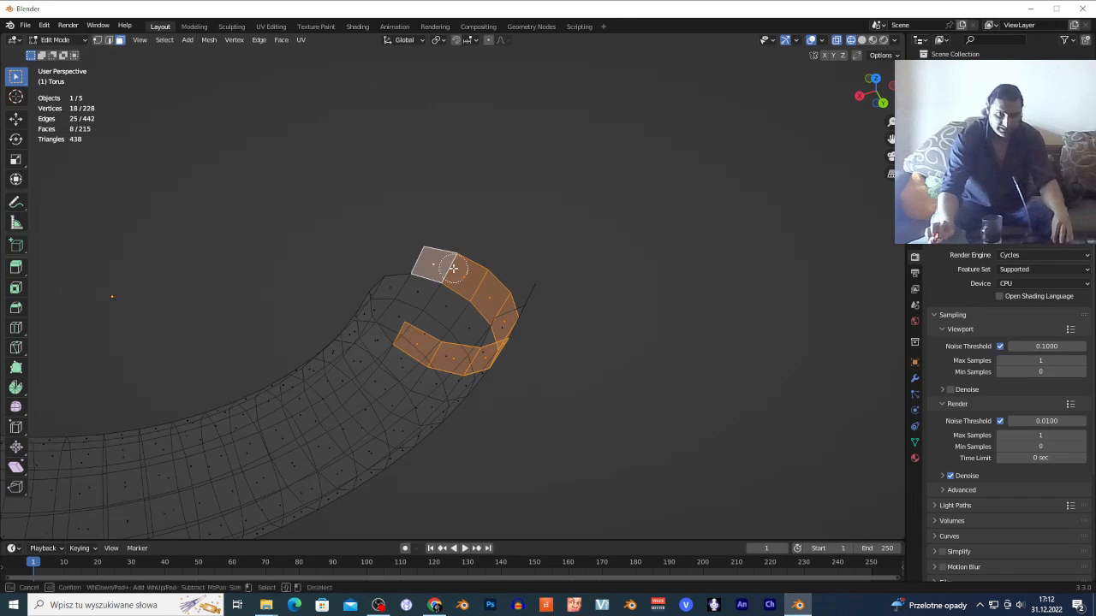
{"action": "key", "text": "Escape"}
{"action": "key", "text": "x"}
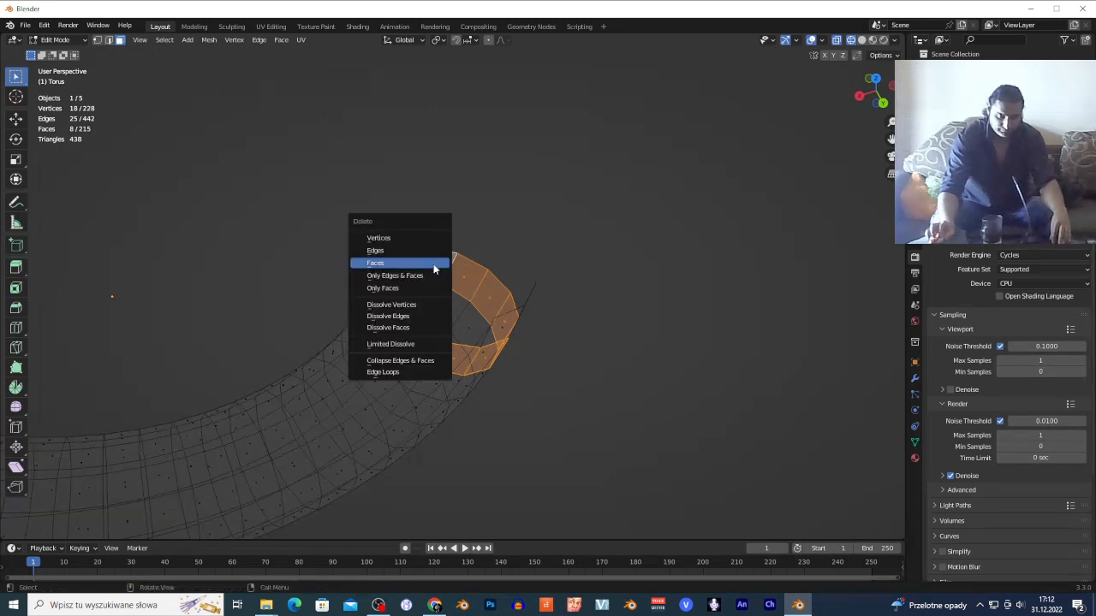
{"action": "left_click", "coordinate": [429, 267]}
Delete the two remaining stray faces protruding from the outer side of the arc's free end.
{"action": "left_click", "coordinate": [514, 321]}
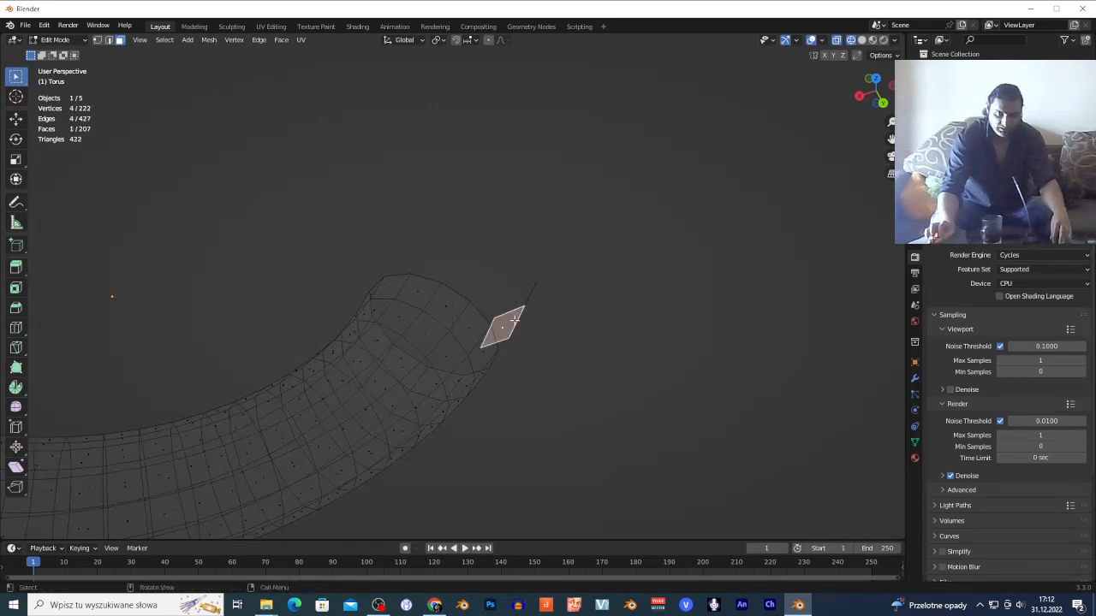
{"action": "key", "text": "x"}
{"action": "left_click", "coordinate": [516, 320]}
{"action": "left_click", "coordinate": [523, 310]}
{"action": "key", "text": "x"}
{"action": "left_click", "coordinate": [516, 318]}
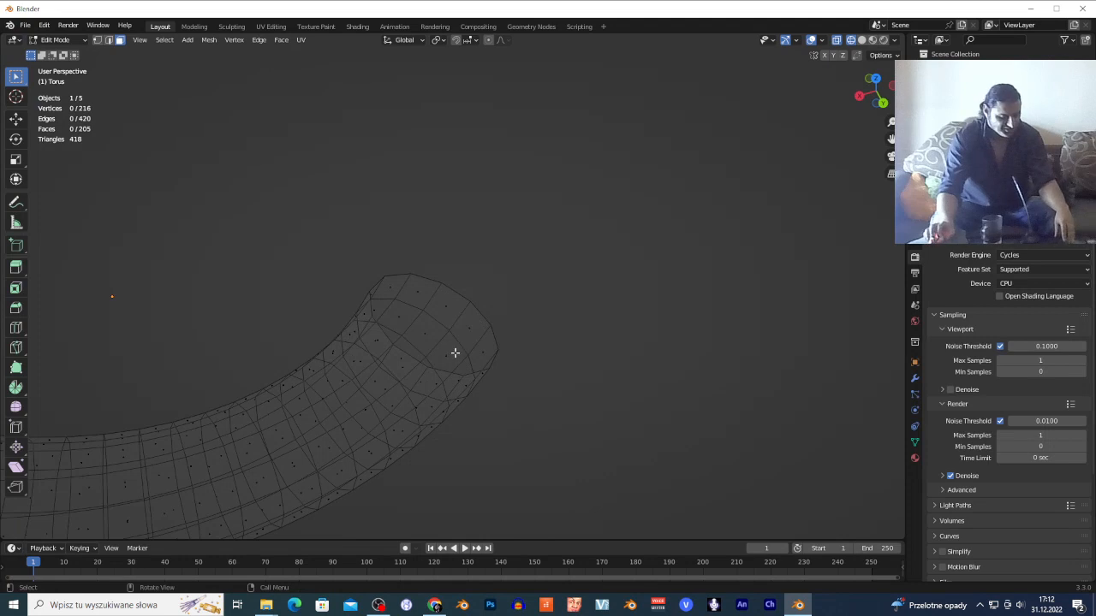
In edge select mode, select the open edge loop at the arc's free end, fill it with a face, and return to Object Mode.
{"action": "key", "text": "2"}
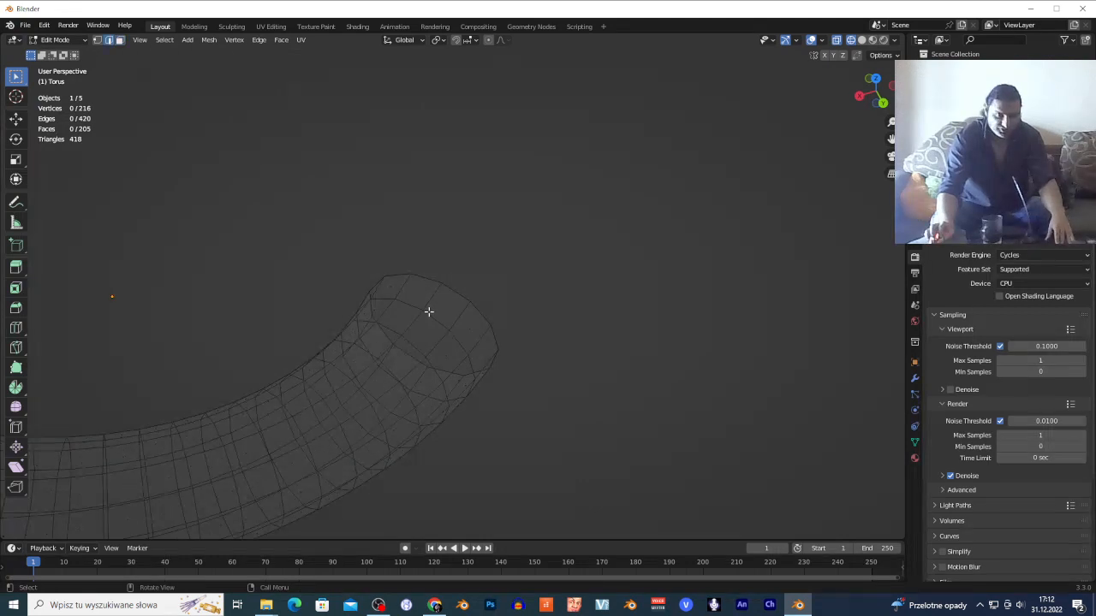
{"action": "left_click", "coordinate": [425, 275], "text": "alt"}
{"action": "key", "text": "f"}
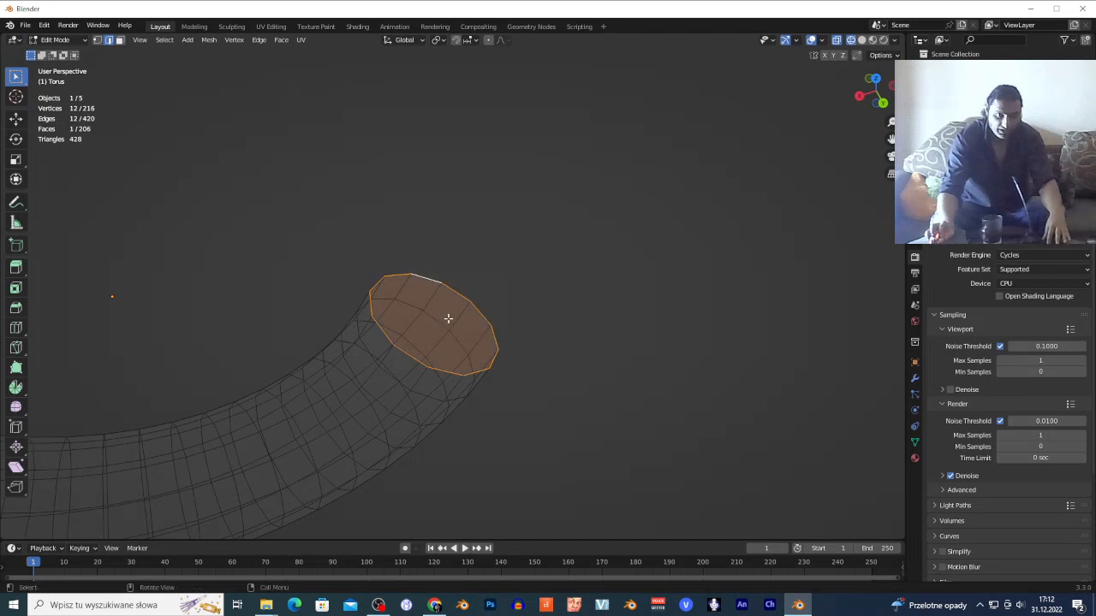
{"action": "key", "text": "Tab"}
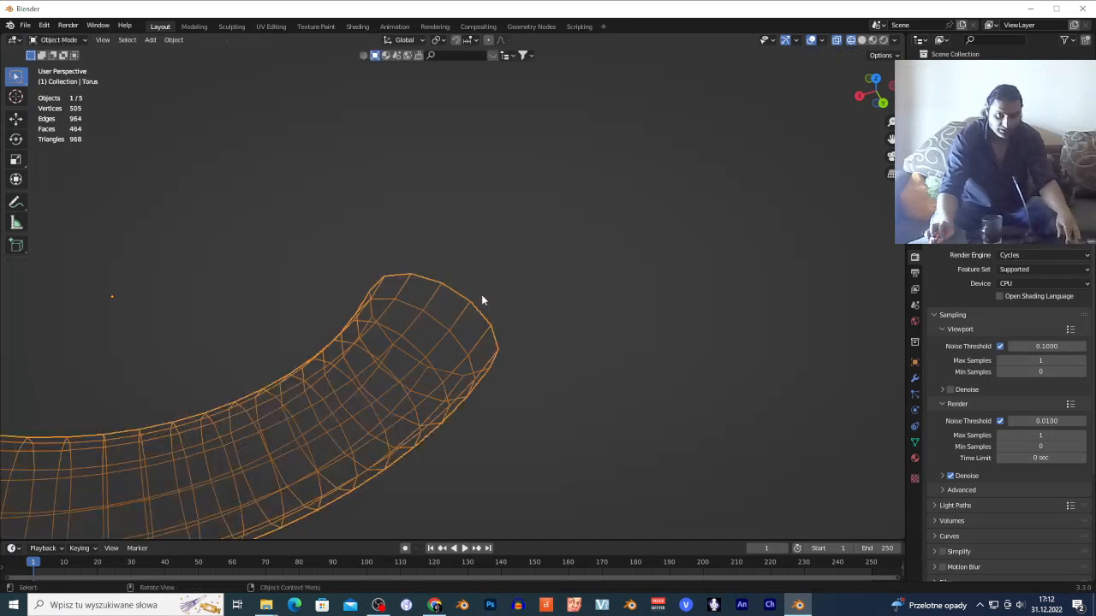
Switch the viewport to Solid shading and leave all umbrella parts deselected.
{"action": "key", "text": "shift+grave"}
{"action": "key", "text": "s"}
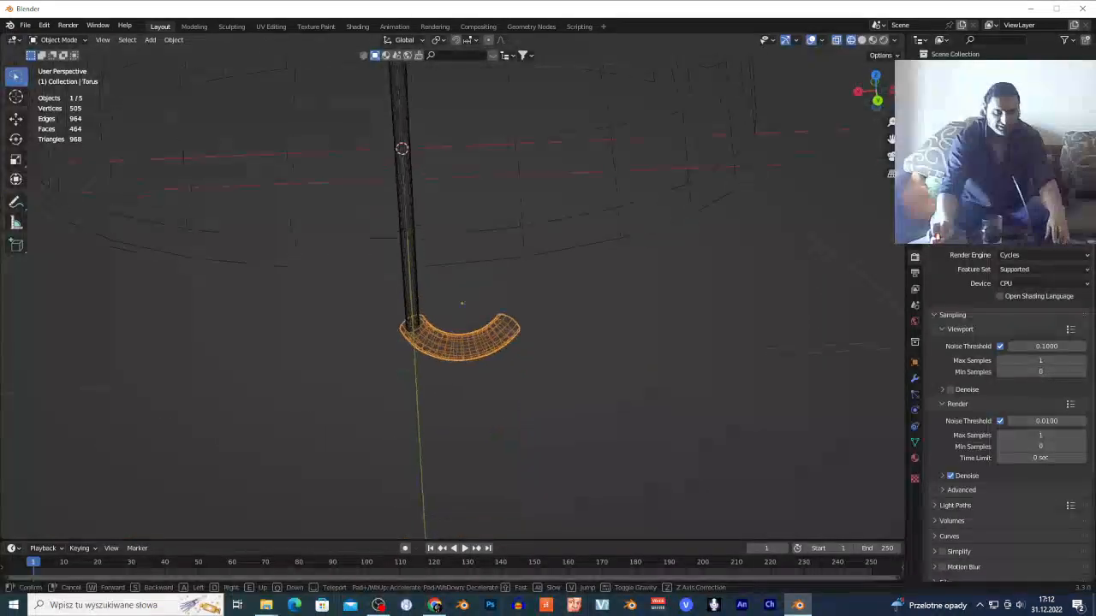
{"action": "left_click", "coordinate": [751, 195]}
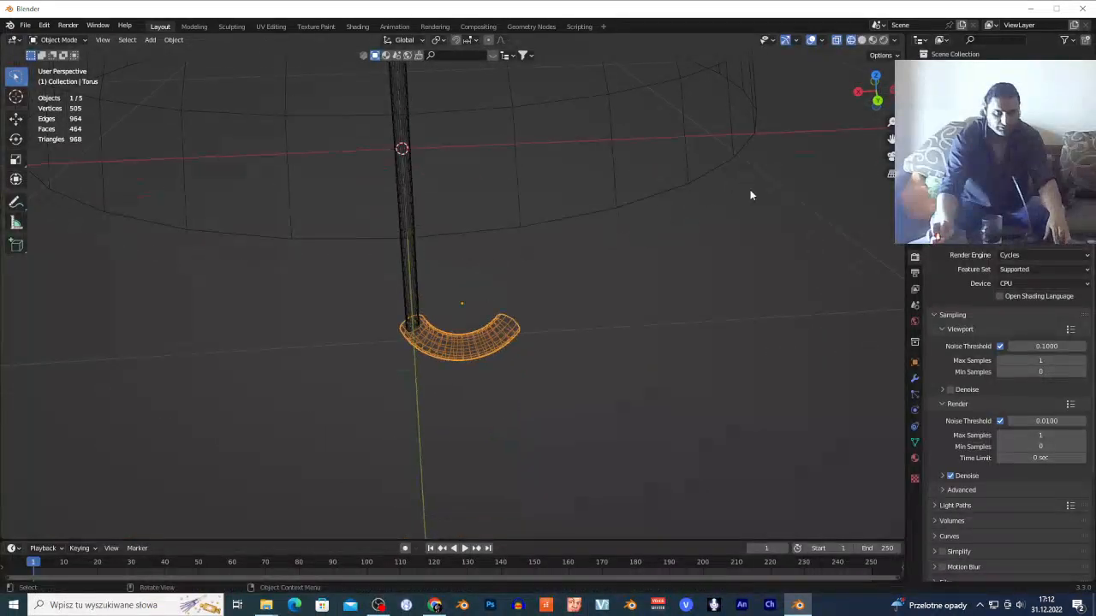
{"action": "left_click", "coordinate": [862, 40]}
{"action": "left_click", "coordinate": [646, 346]}
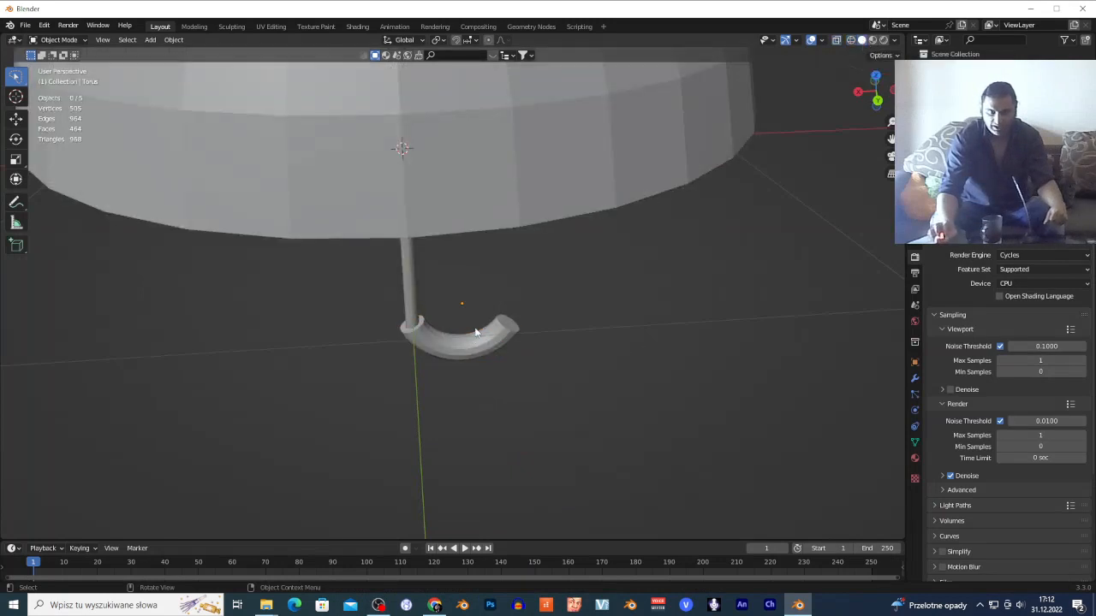
{"action": "key", "text": "shift+grave"}
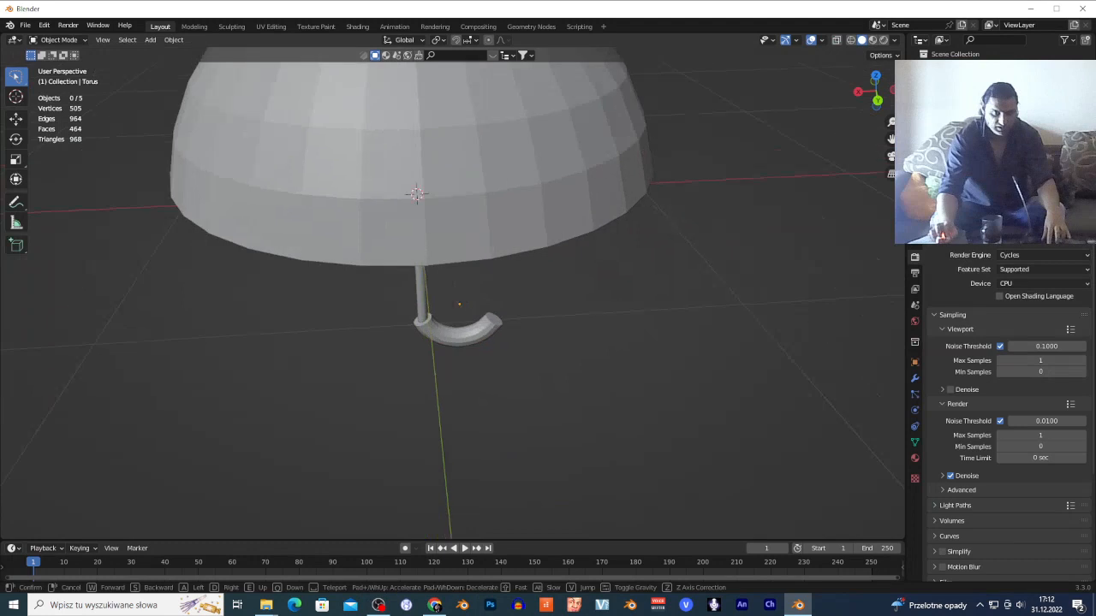
{"action": "key", "text": "q"}
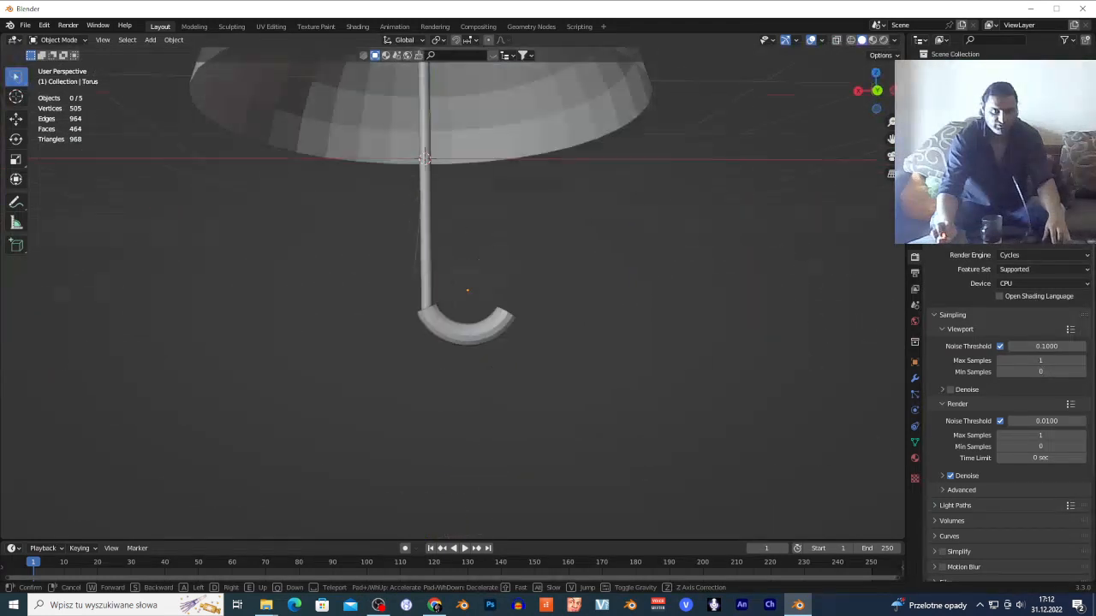
{"action": "left_click", "coordinate": [419, 325]}
{"action": "left_click", "coordinate": [420, 330]}
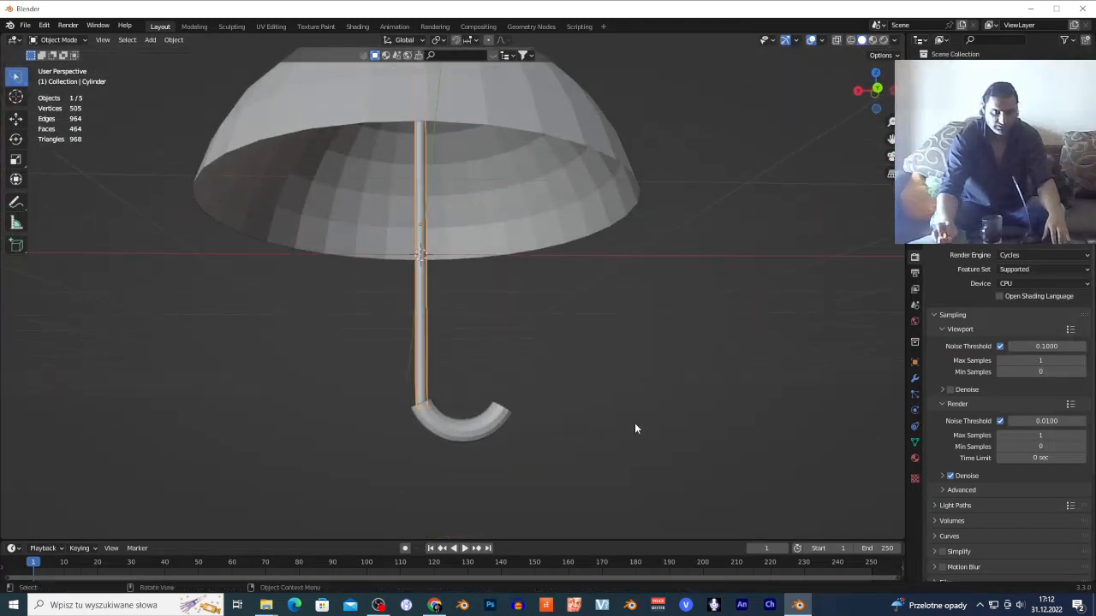
{"action": "left_click", "coordinate": [571, 377]}
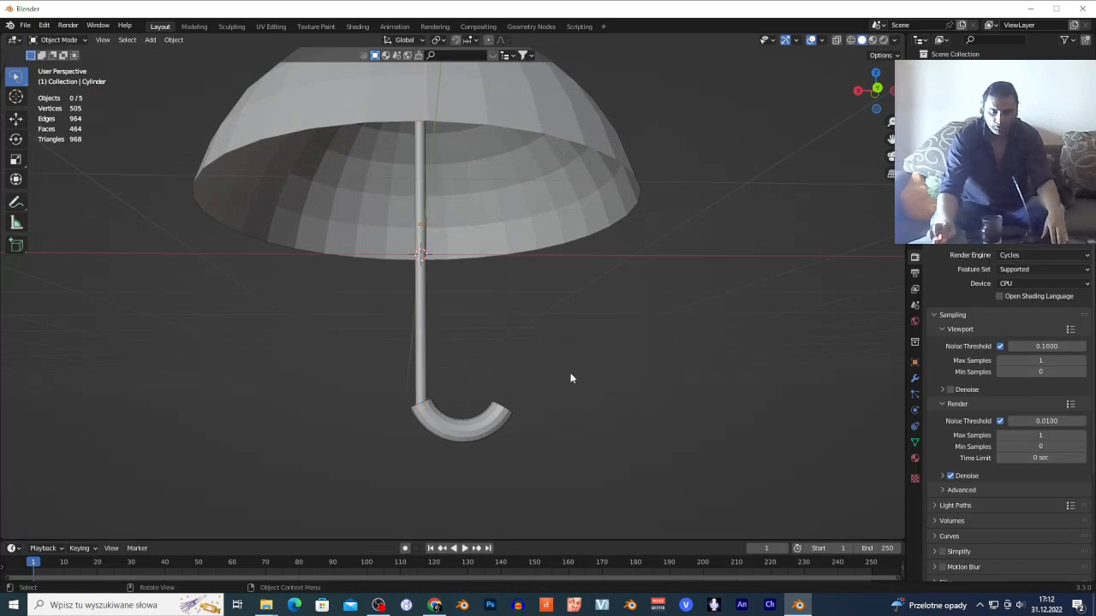
Add a Solidify modifier with 0.02 m thickness to the dome and apply it.
{"action": "left_click", "coordinate": [535, 229]}
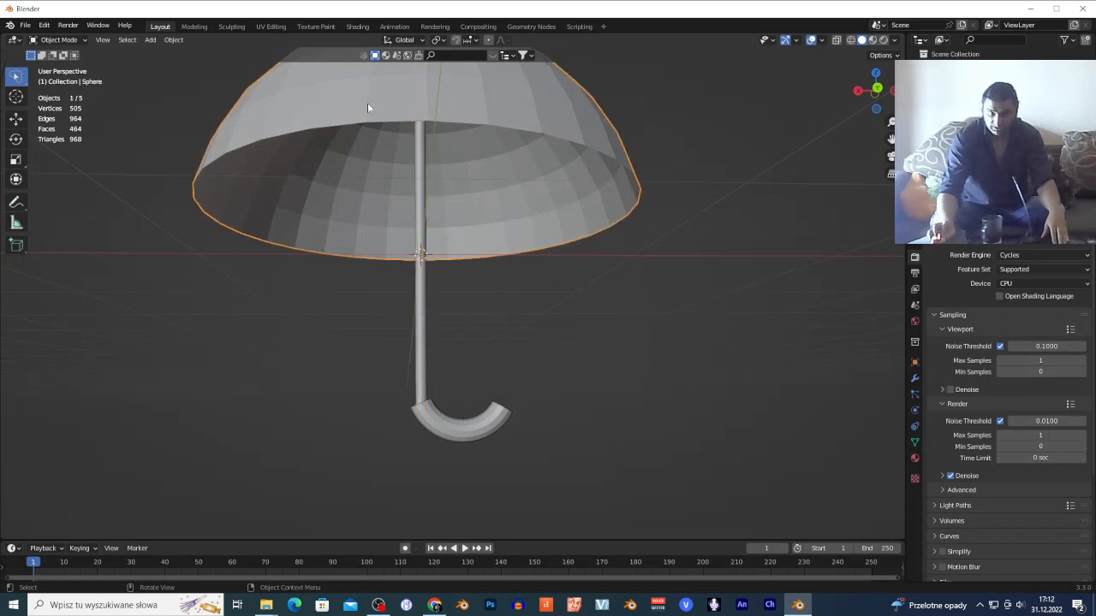
{"action": "left_click", "coordinate": [914, 379]}
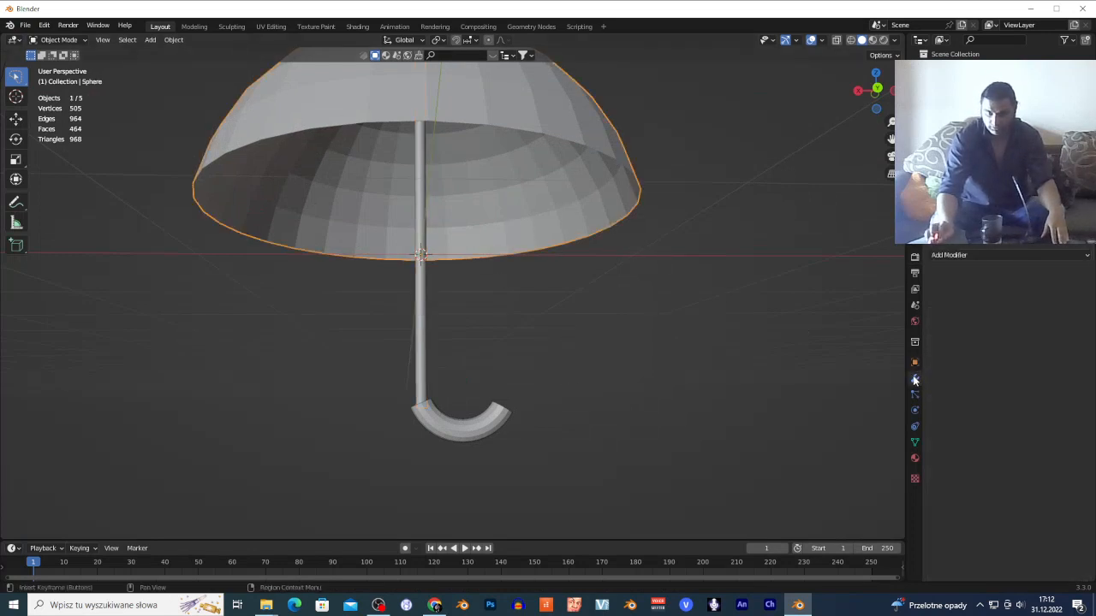
{"action": "left_click", "coordinate": [974, 253]}
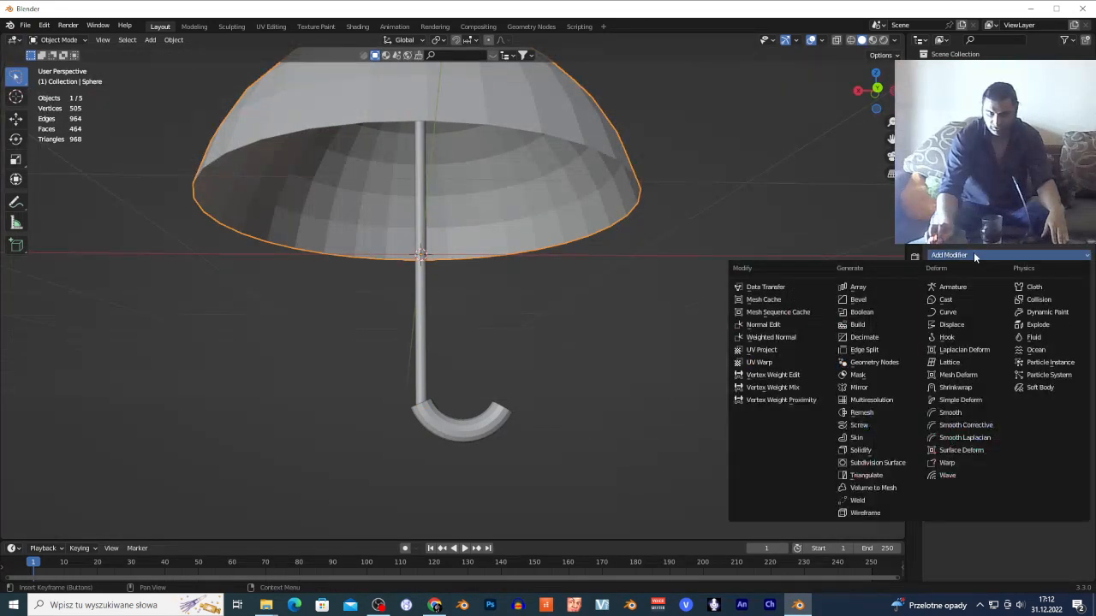
{"action": "left_click", "coordinate": [874, 450]}
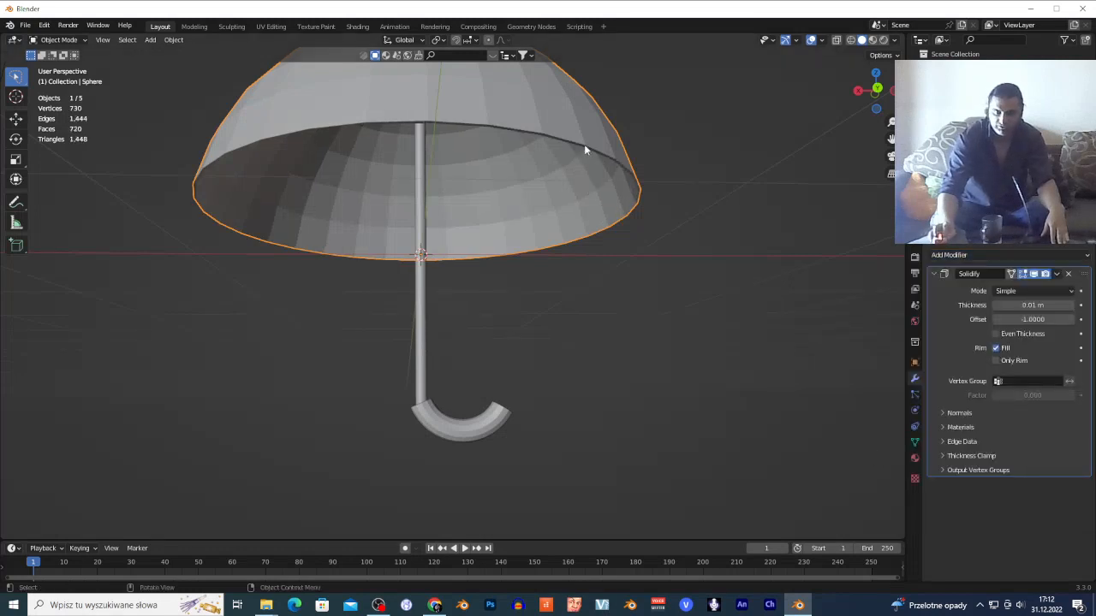
{"action": "mouse_move", "coordinate": [1030, 304]}
{"action": "left_mouse_down"}
{"action": "mouse_move", "coordinate": [1046, 304]}
{"action": "mouse_move", "coordinate": [1034, 305]}
{"action": "left_mouse_up"}
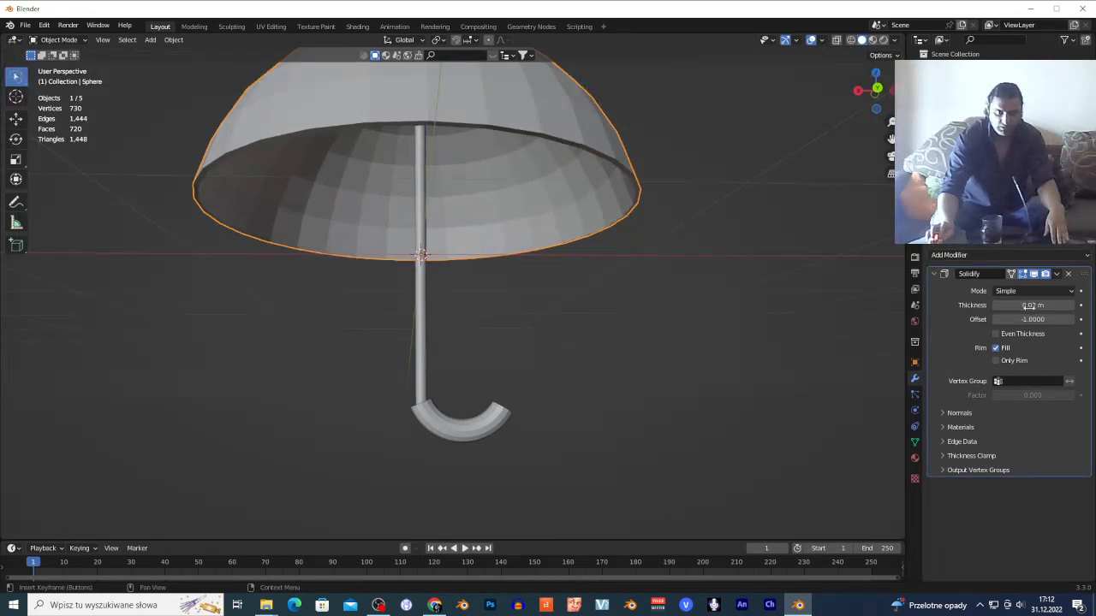
{"action": "left_click", "coordinate": [1056, 274]}
{"action": "left_click", "coordinate": [1043, 290]}
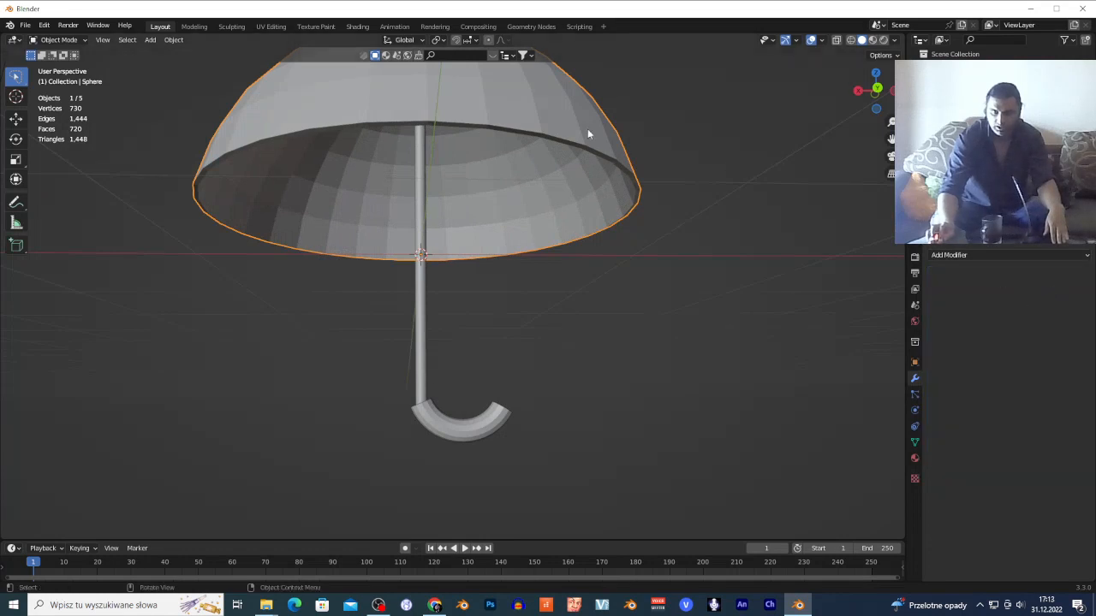
Add a Catmull-Clark Subdivision Surface modifier with viewport level 1 to the dome and apply it.
{"action": "left_click", "coordinate": [958, 254]}
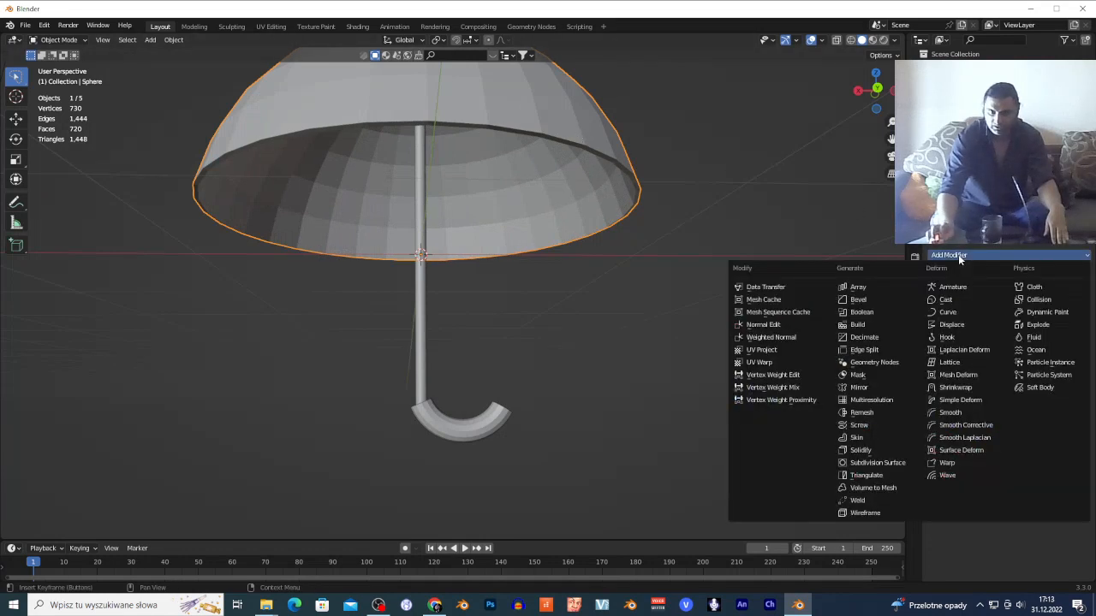
{"action": "left_click", "coordinate": [868, 463]}
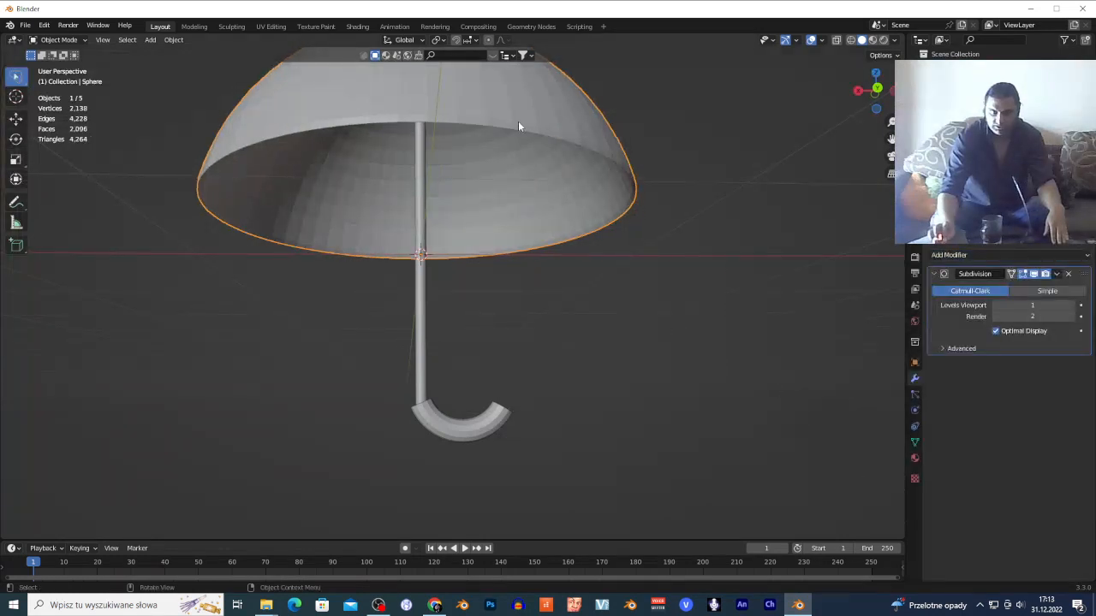
{"action": "left_click", "coordinate": [1056, 273]}
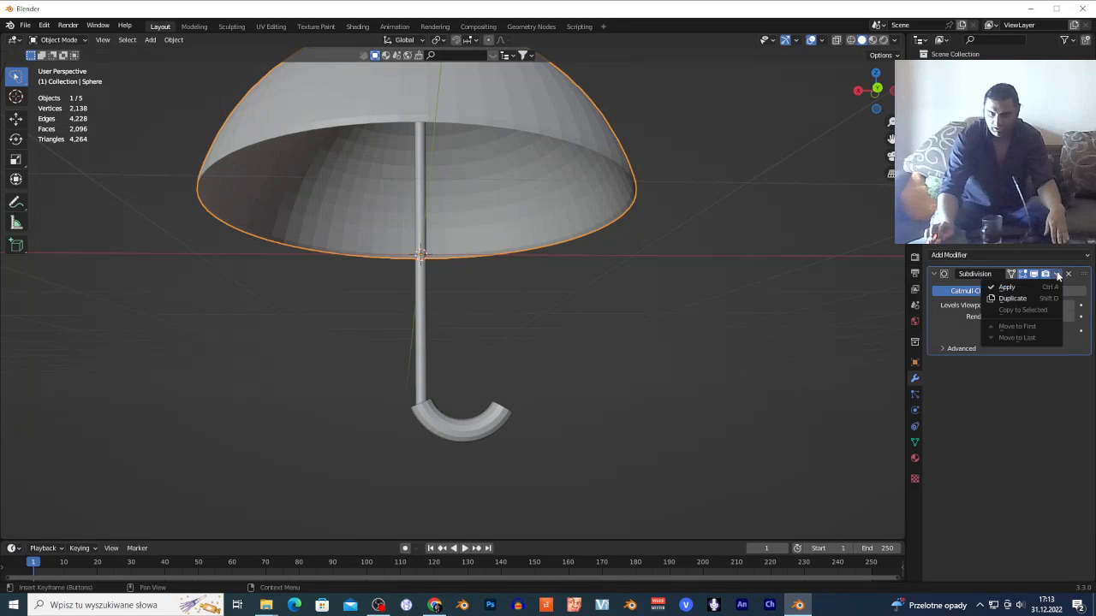
{"action": "left_click", "coordinate": [1052, 287]}
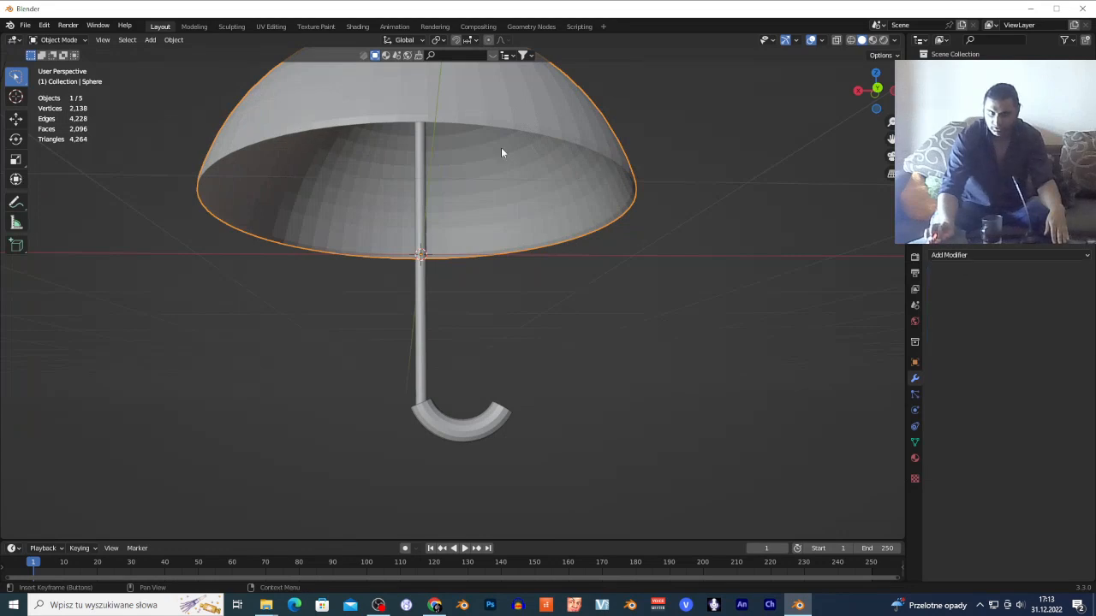
Apply Shade Smooth to the dome and clear the selection.
{"action": "right_click", "coordinate": [519, 107]}
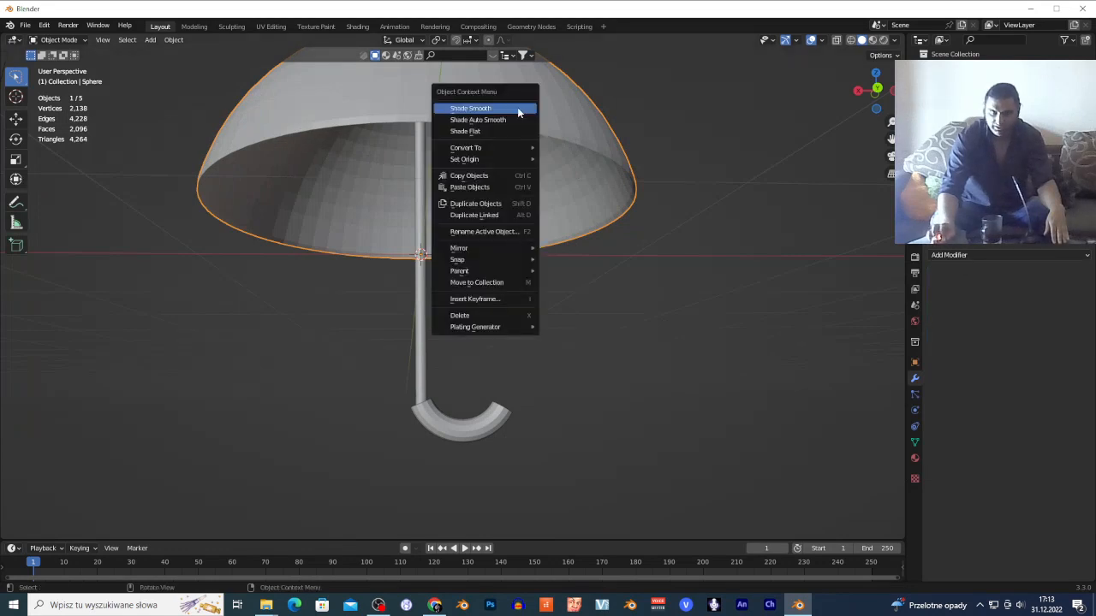
{"action": "left_click", "coordinate": [469, 109]}
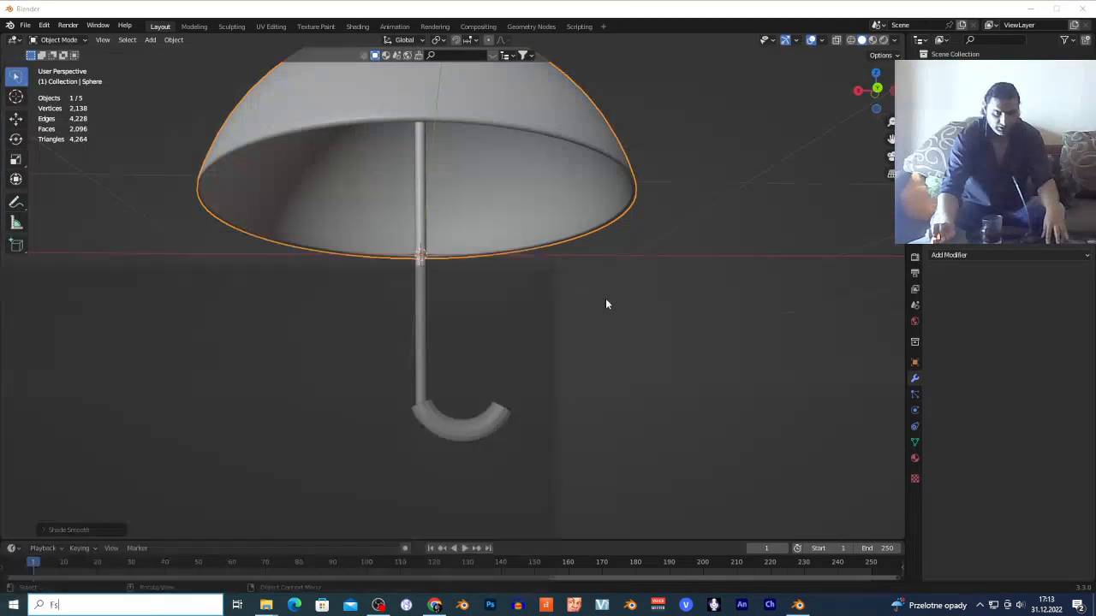
{"action": "left_click", "coordinate": [677, 332]}
{"action": "key", "text": "shift+grave"}
{"action": "key", "text": "s"}
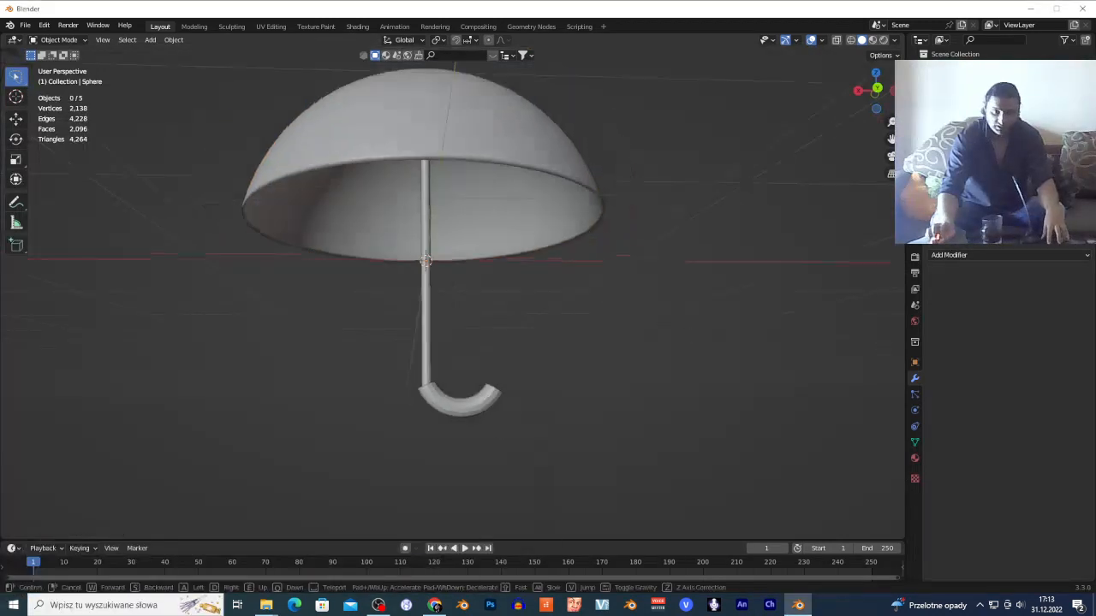
{"action": "key", "text": "e"}
{"action": "left_click", "coordinate": [427, 243]}
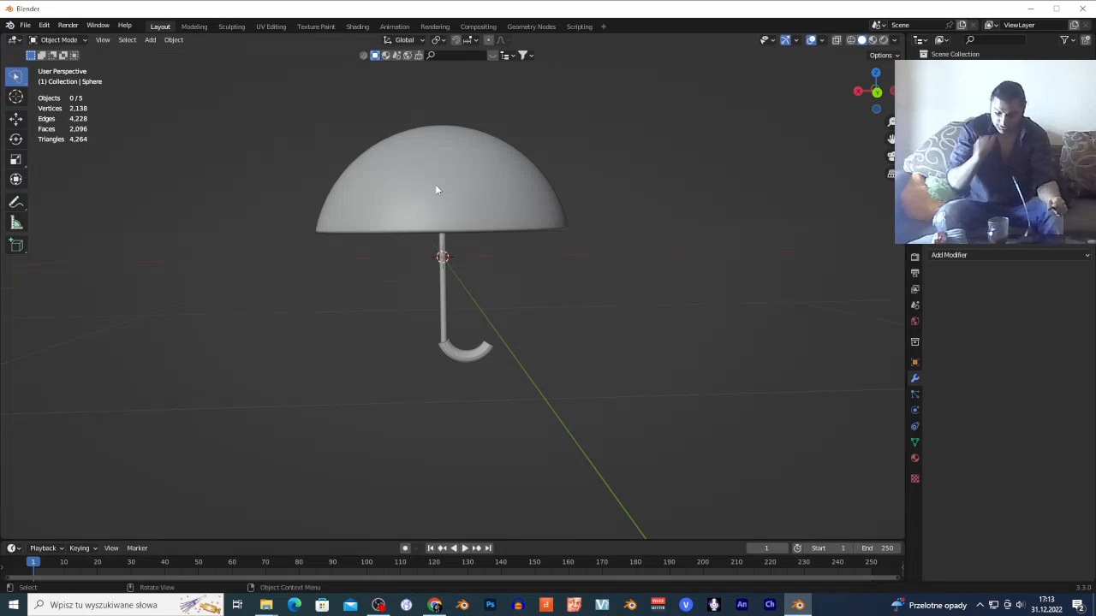
Delete the dome, the pole and the curved handle one after another.
{"action": "scroll", "coordinate": [432, 190], "scroll_direction": "down", "scroll_amount": 4}
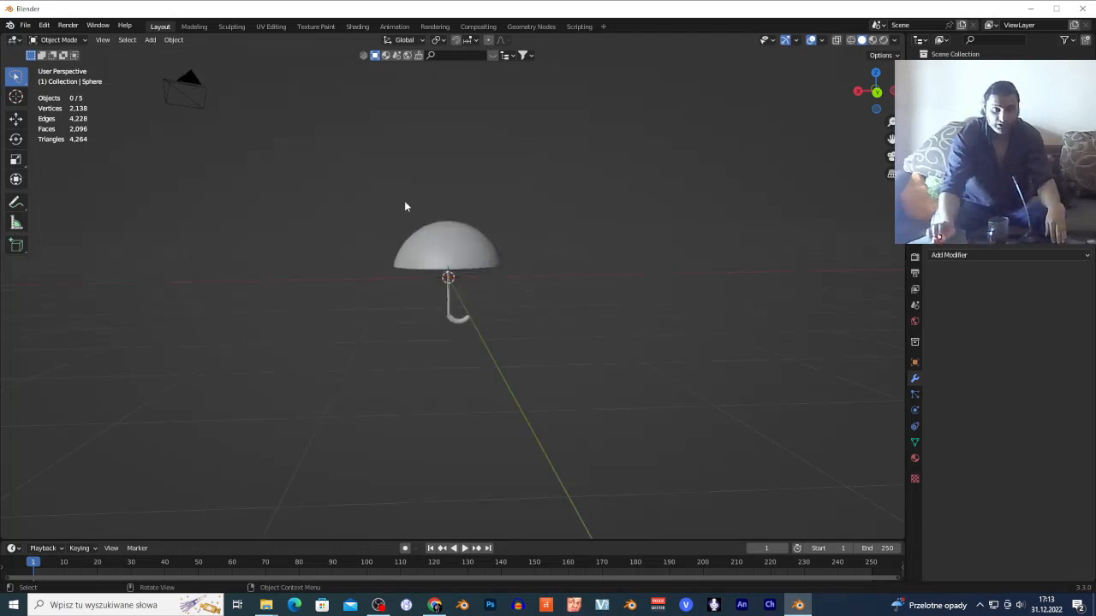
{"action": "left_click", "coordinate": [438, 255]}
{"action": "key", "text": "x"}
{"action": "left_click", "coordinate": [438, 255]}
{"action": "left_click", "coordinate": [448, 290]}
{"action": "key", "text": "x"}
{"action": "left_click", "coordinate": [448, 291]}
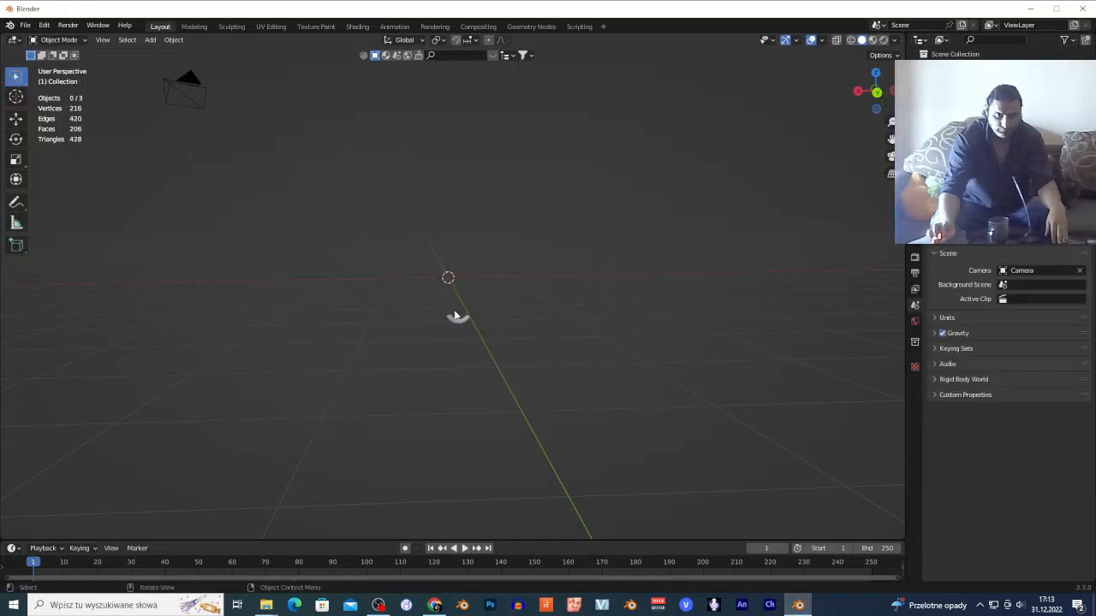
{"action": "left_click", "coordinate": [458, 320]}
{"action": "key", "text": "x"}
{"action": "left_click", "coordinate": [458, 314]}
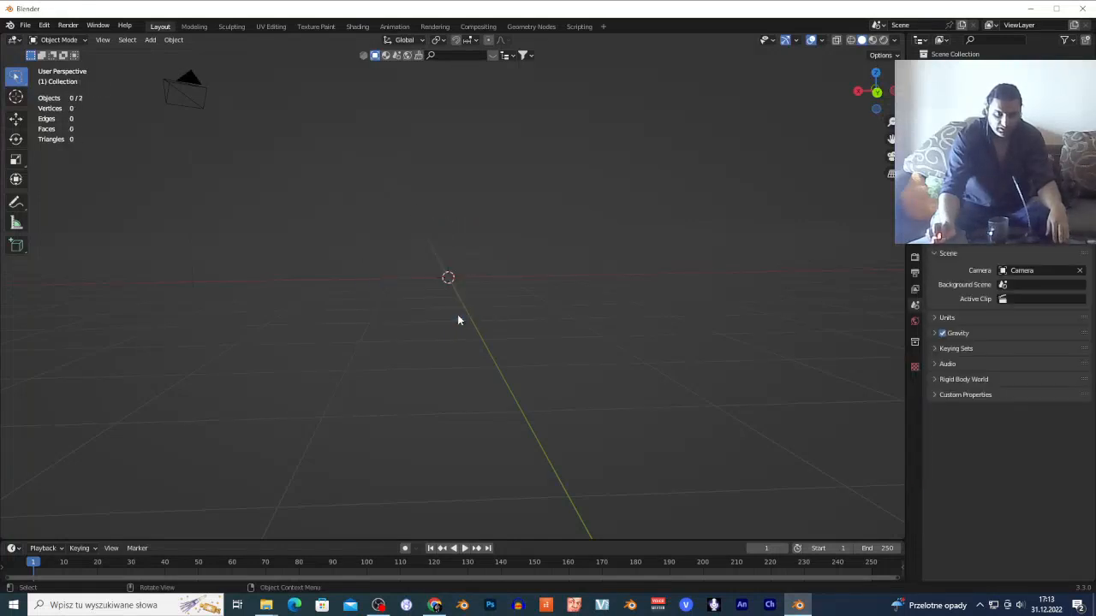
Undo the deletions of the handle, pole and dome.
{"action": "key", "text": "ctrl+z"}
{"action": "key", "text": "ctrl+z"}
{"action": "key", "text": "ctrl+z"}
{"action": "key", "text": "ctrl+z"}
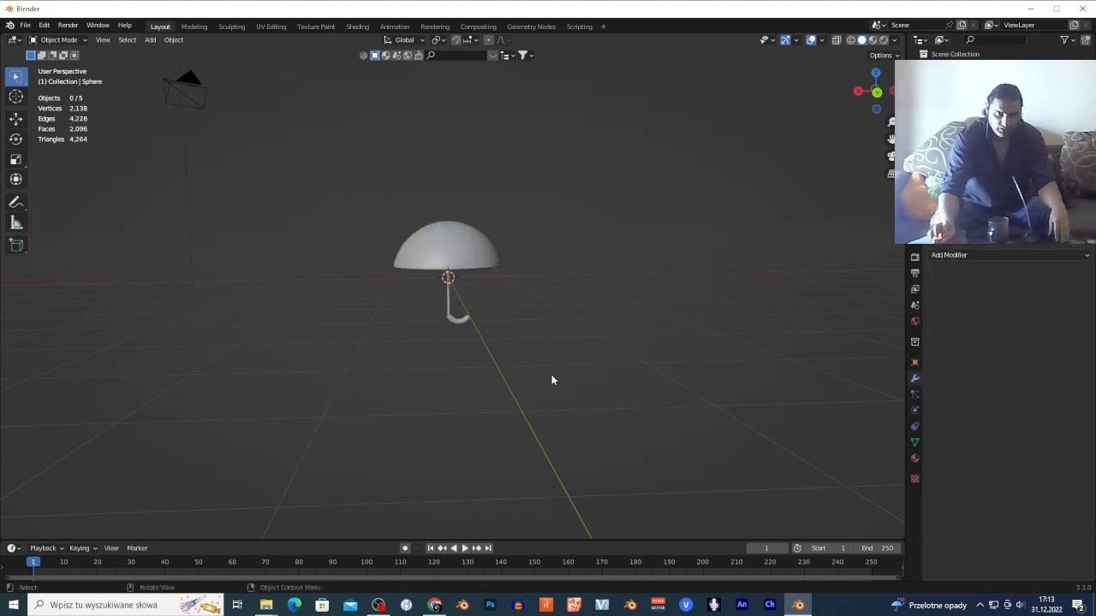
Select the handle, the pole and the dome, with the dome as active object, and join them into a single object.
{"action": "left_click_drag", "start_coordinate": [523, 374], "coordinate": [385, 216]}
{"action": "left_click", "coordinate": [385, 216]}
{"action": "left_click", "coordinate": [445, 272]}
{"action": "left_click", "coordinate": [460, 321], "text": "shift"}
{"action": "left_click", "coordinate": [460, 321], "text": "shift"}
{"action": "left_click", "coordinate": [449, 305], "text": "shift"}
{"action": "left_click", "coordinate": [448, 255], "text": "shift"}
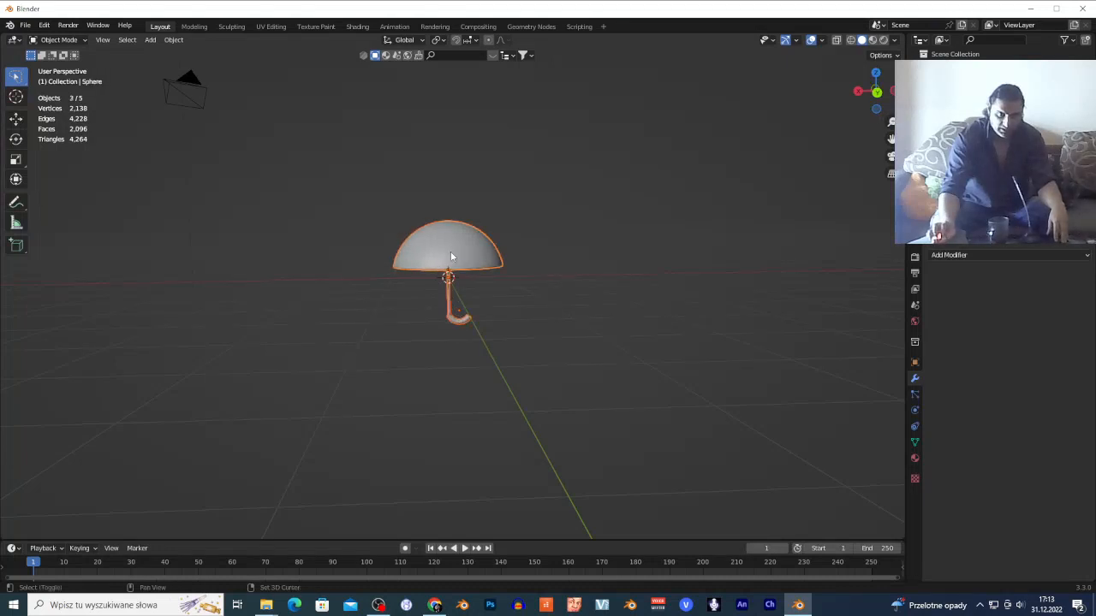
{"action": "key", "text": "ctrl+j"}
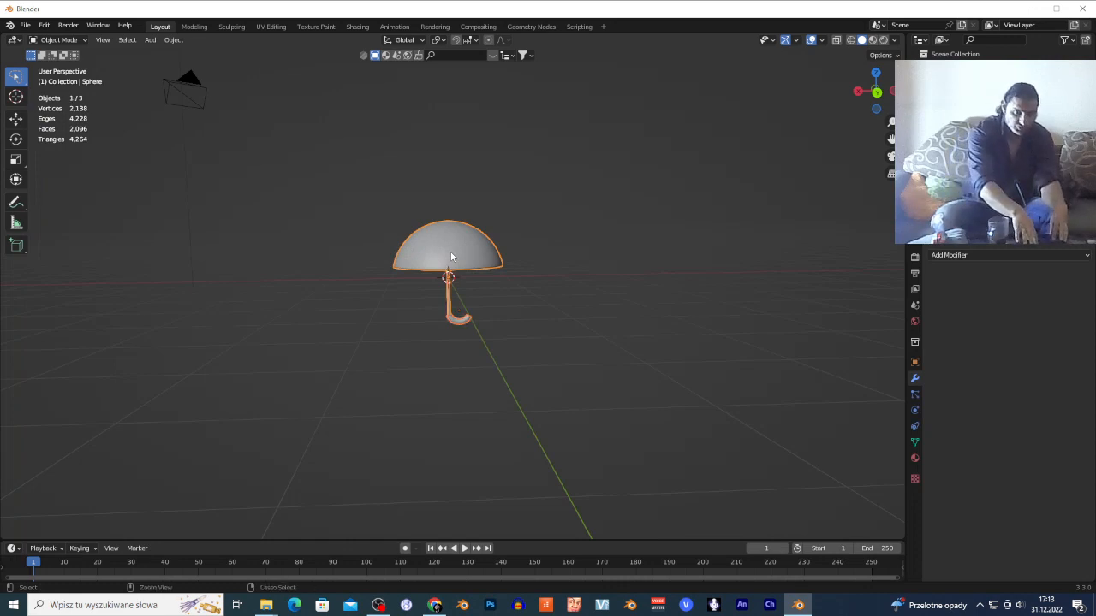
Move the joined umbrella straight up along the Z axis until its handle sits at the grid plane.
{"action": "left_click", "coordinate": [555, 259]}
{"action": "left_click", "coordinate": [484, 262]}
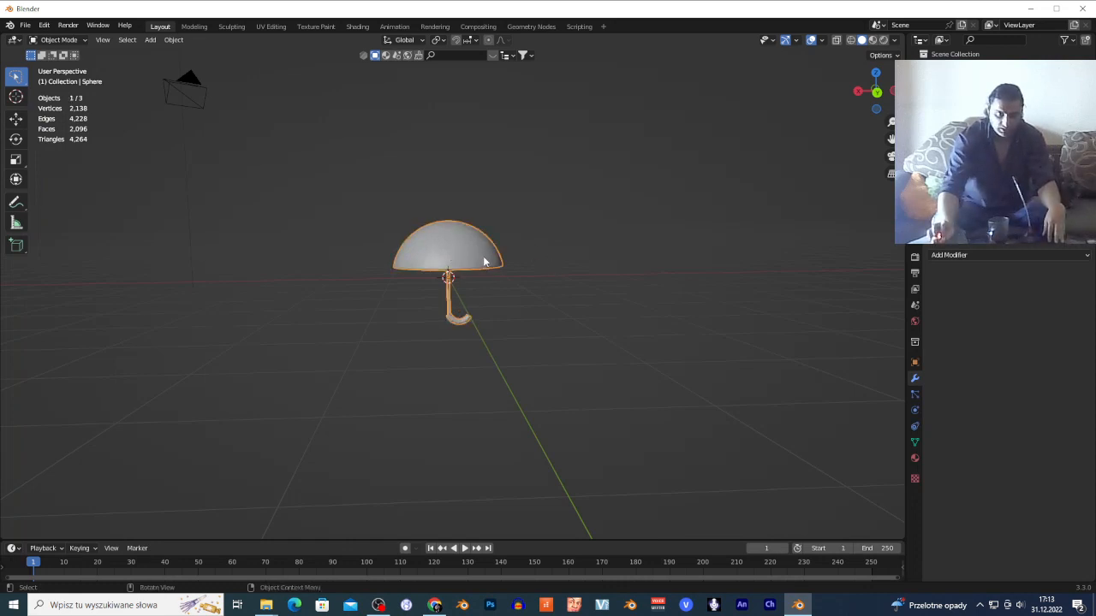
{"action": "key", "text": "g"}
{"action": "key", "text": "z"}
{"action": "left_click", "coordinate": [494, 230]}
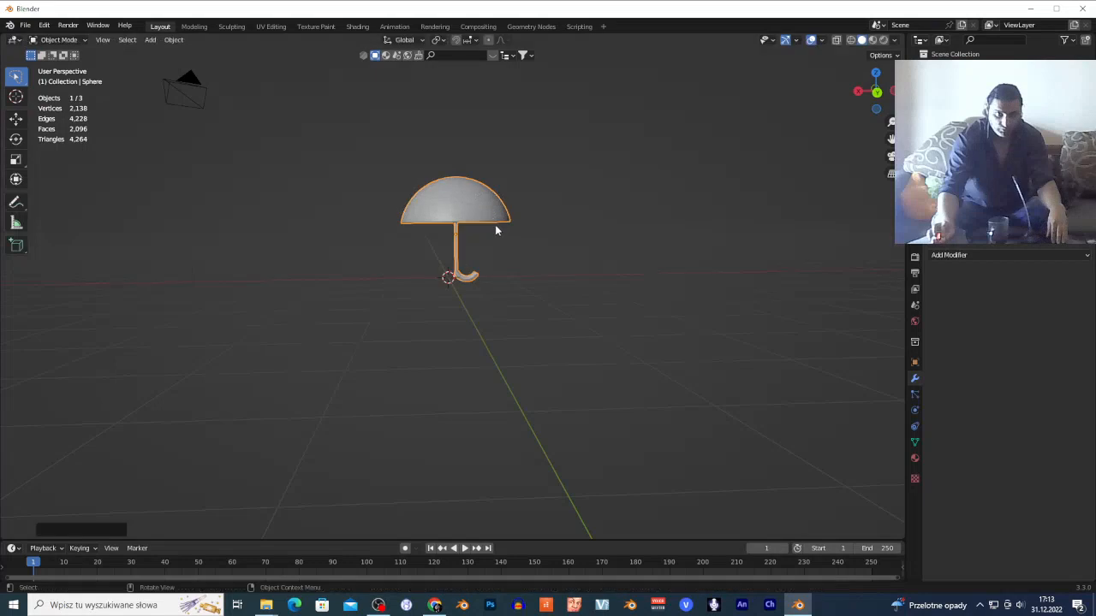
Delete the joined umbrella and add a new UV sphere at the world origin.
{"action": "key", "text": "x"}
{"action": "left_click", "coordinate": [485, 227]}
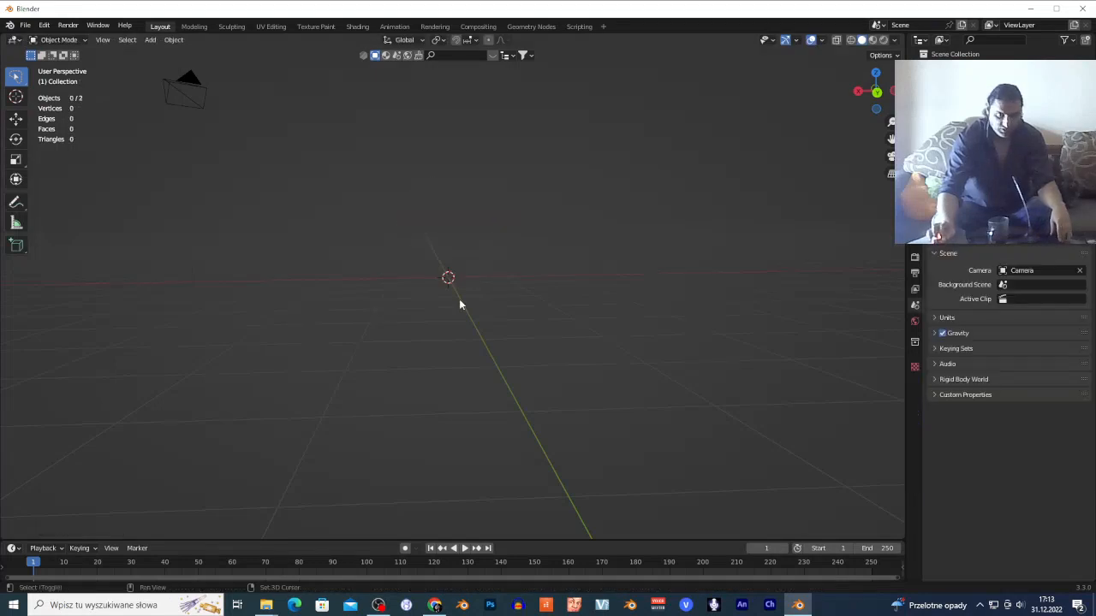
{"action": "key", "text": "shift+a"}
{"action": "mouse_move", "coordinate": [465, 303]}
{"action": "left_click", "coordinate": [514, 334]}
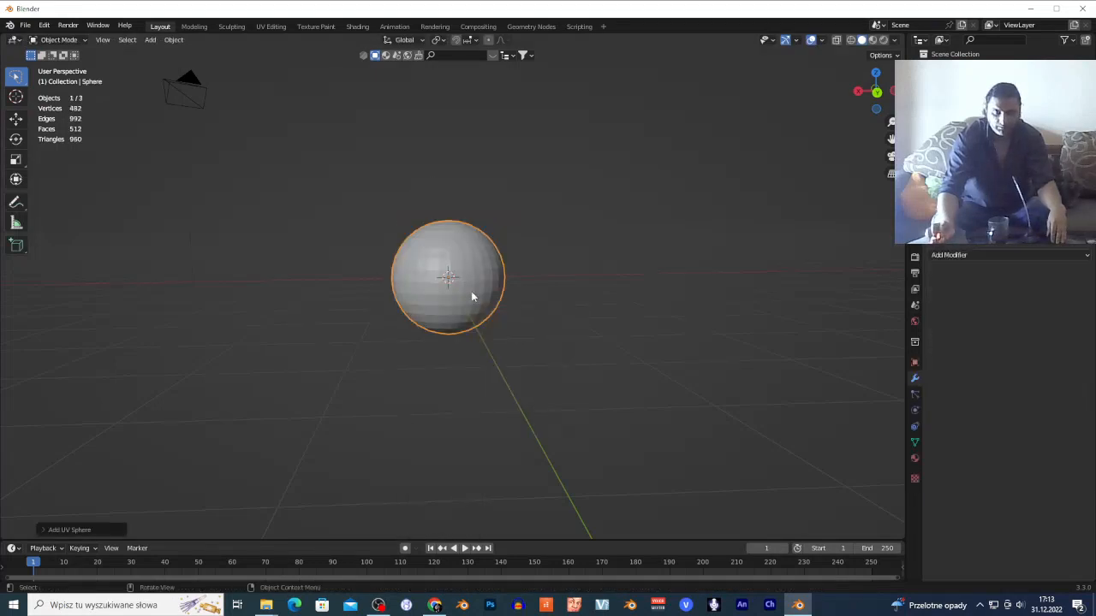
Switch to wireframe shading and delete the faces of the sphere's lower half in Edit Mode, leaving a dome.
{"action": "key", "text": "Tab"}
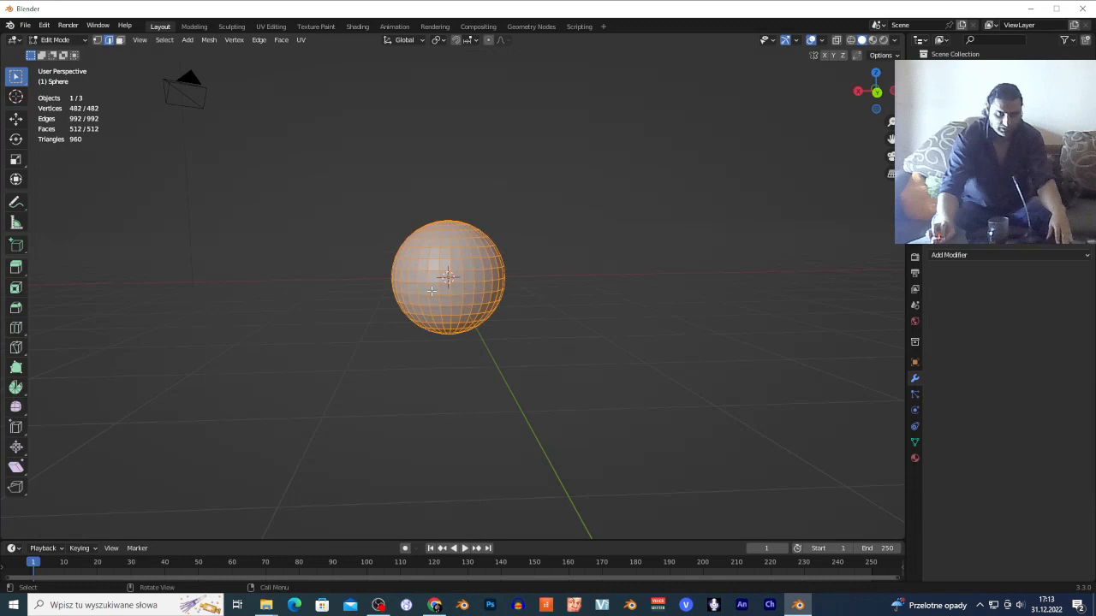
{"action": "left_click", "coordinate": [851, 40]}
{"action": "left_click", "coordinate": [392, 274]}
{"action": "left_click_drag", "start_coordinate": [522, 348], "coordinate": [380, 270]}
{"action": "left_click_drag", "start_coordinate": [480, 332], "coordinate": [514, 349]}
{"action": "key", "text": "x"}
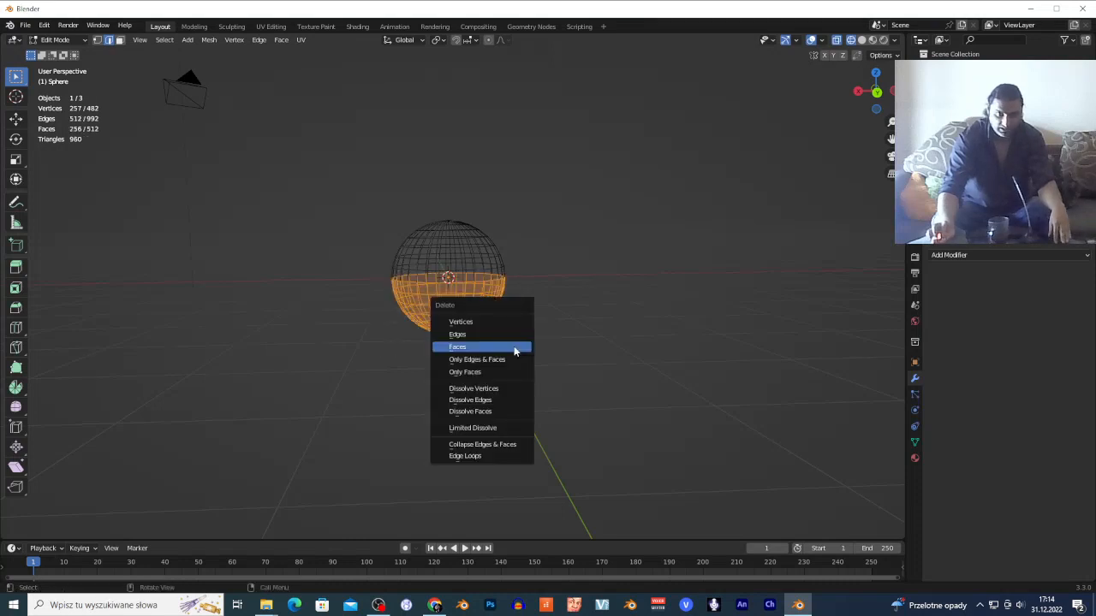
{"action": "left_click", "coordinate": [515, 352]}
{"action": "key", "text": "Tab"}
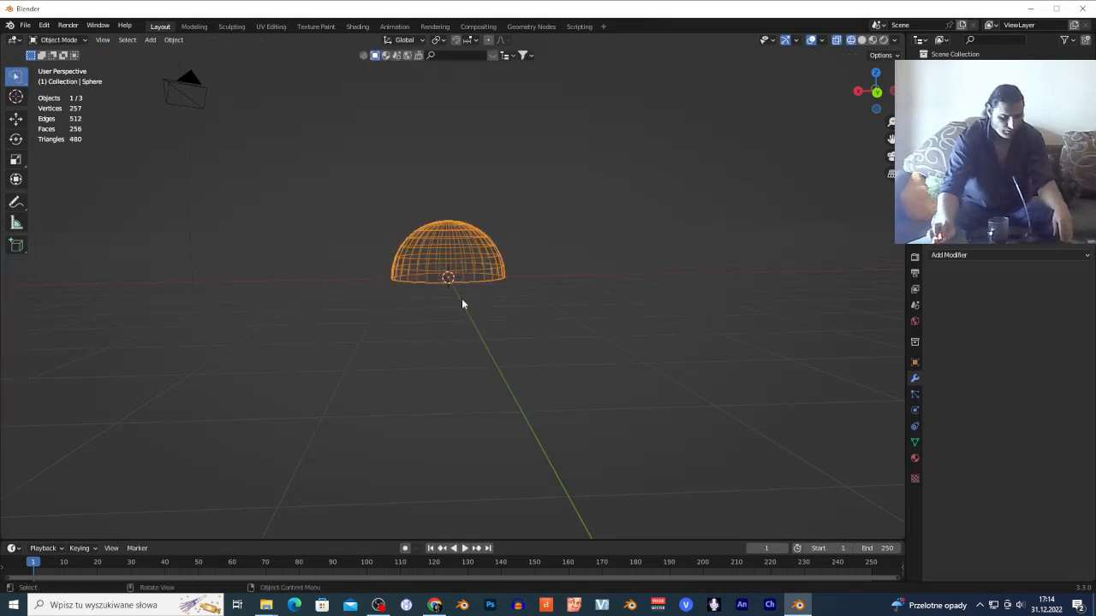
Add a cylinder inside the dome, scale it down to a small size and stretch it along the Z axis.
{"action": "key", "text": "shift+a"}
{"action": "mouse_move", "coordinate": [467, 301]}
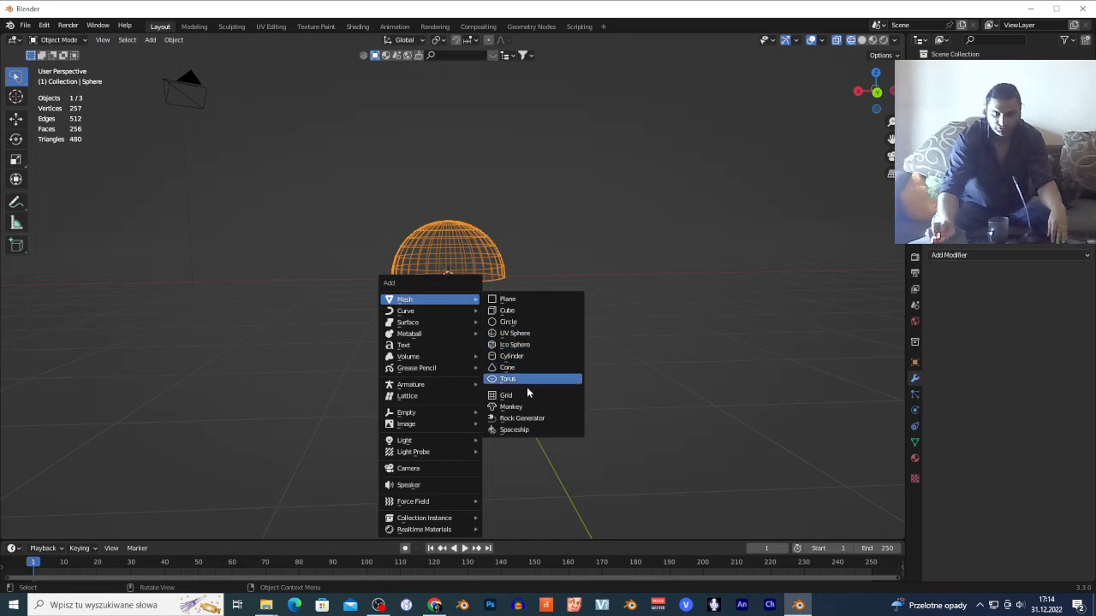
{"action": "left_click", "coordinate": [530, 363]}
{"action": "key", "text": "s"}
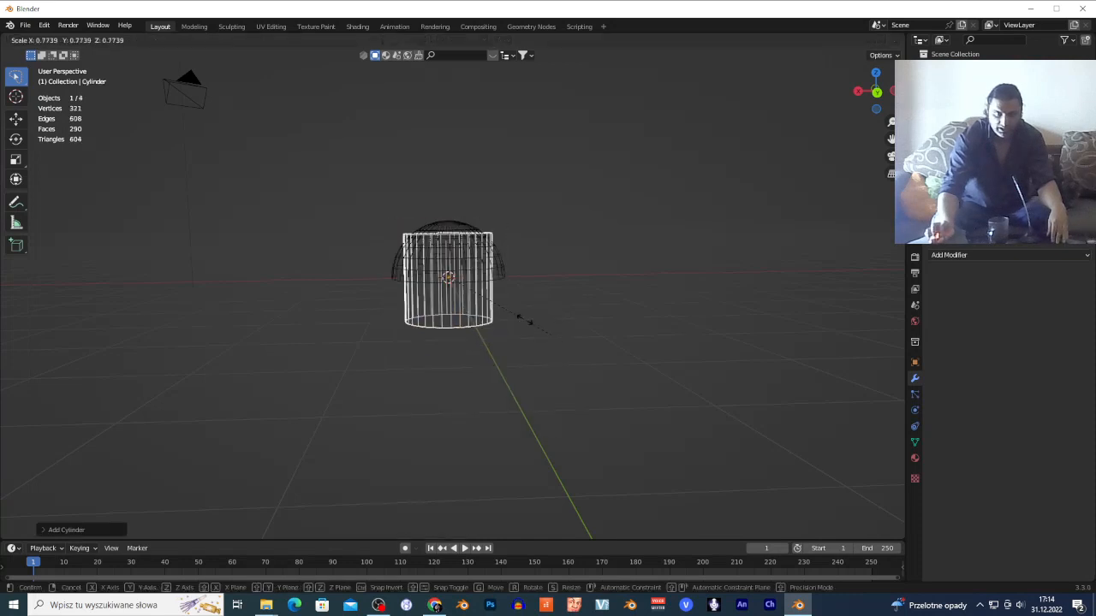
{"action": "left_click", "coordinate": [467, 301]}
{"action": "key", "text": "s"}
{"action": "key", "text": "z"}
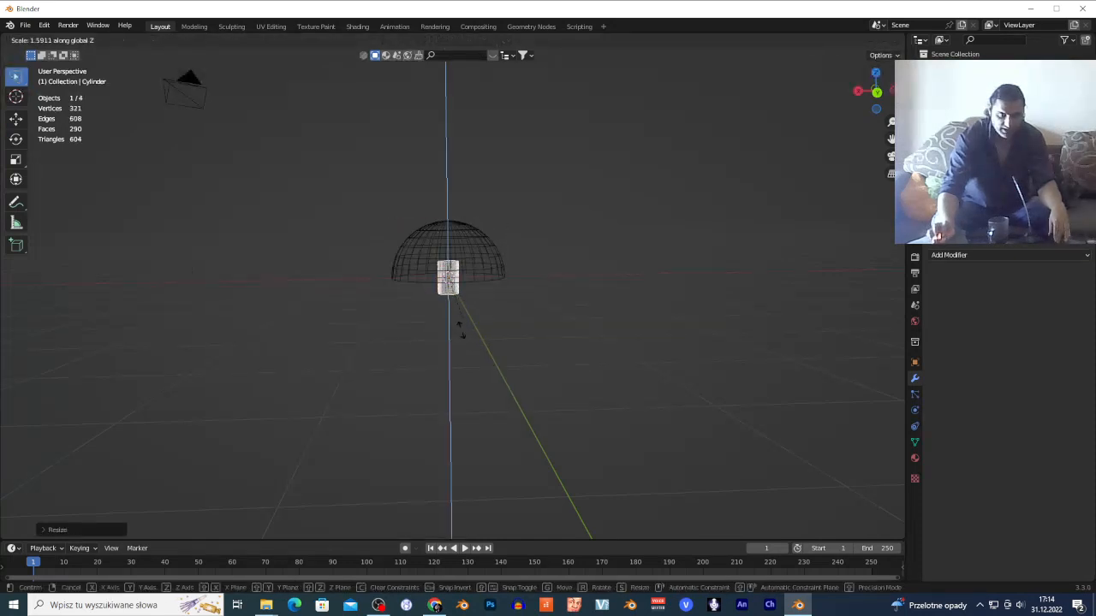
{"action": "left_click", "coordinate": [589, 375]}
Thin the cylinder and lengthen it along Z in alternating passes until it forms a slim pole from just under the dome's top to below its rim.
{"action": "key", "text": "s"}
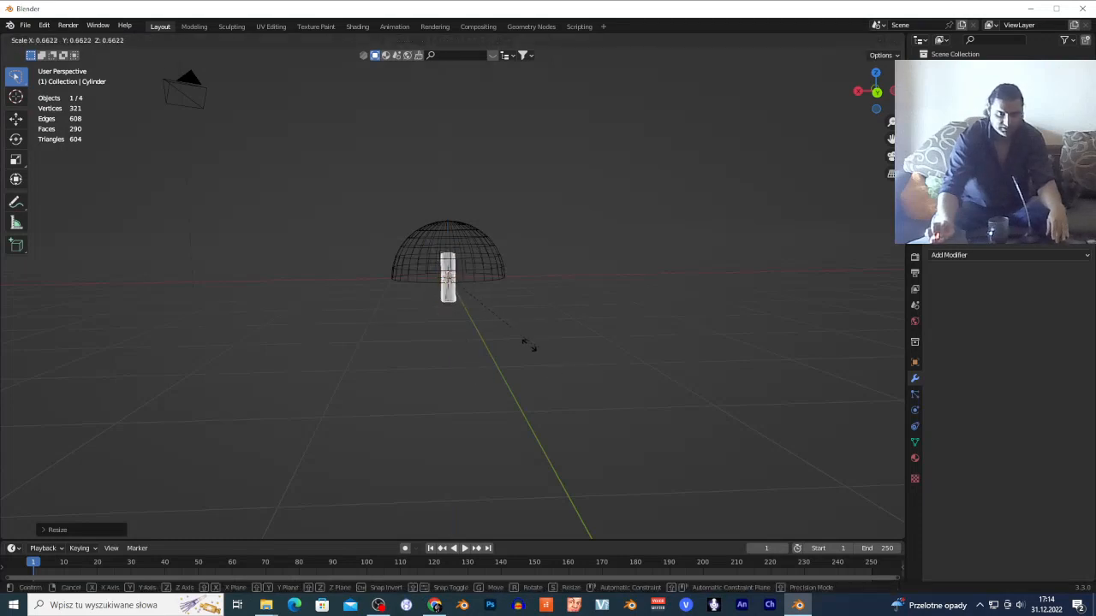
{"action": "left_click", "coordinate": [481, 329]}
{"action": "key", "text": "s"}
{"action": "key", "text": "z"}
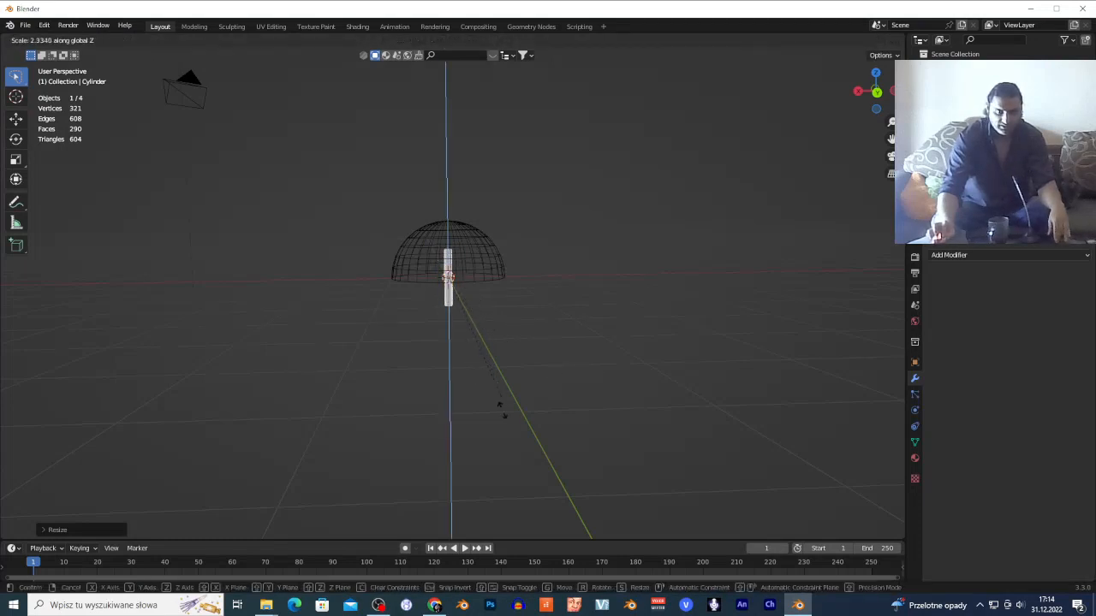
{"action": "left_click", "coordinate": [528, 486]}
{"action": "key", "text": "s"}
{"action": "left_click", "coordinate": [510, 346]}
{"action": "key", "text": "s"}
{"action": "key", "text": "z"}
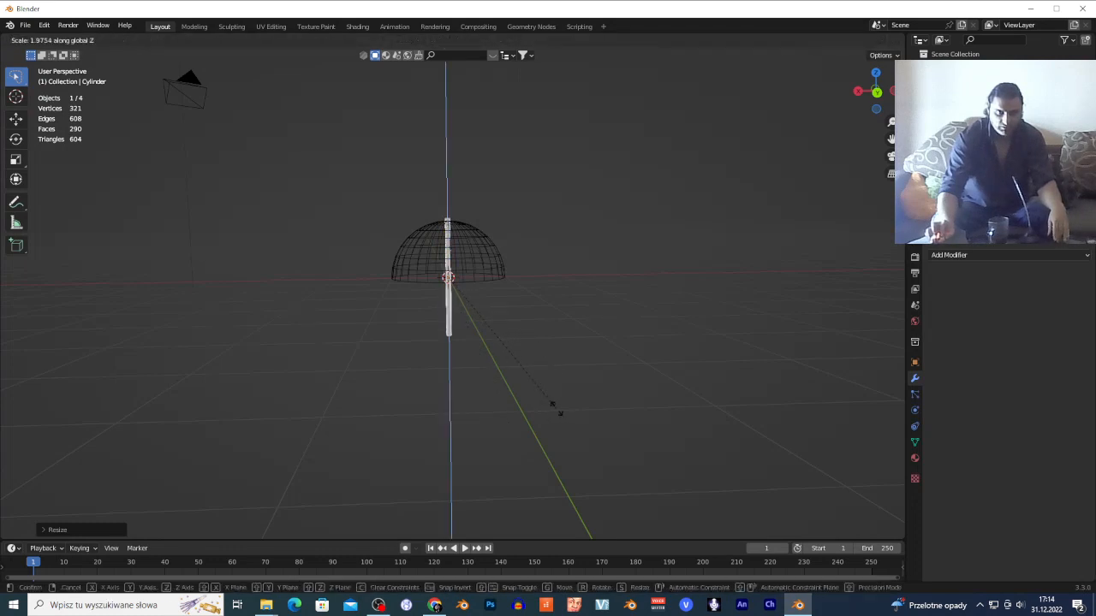
{"action": "left_click", "coordinate": [545, 390]}
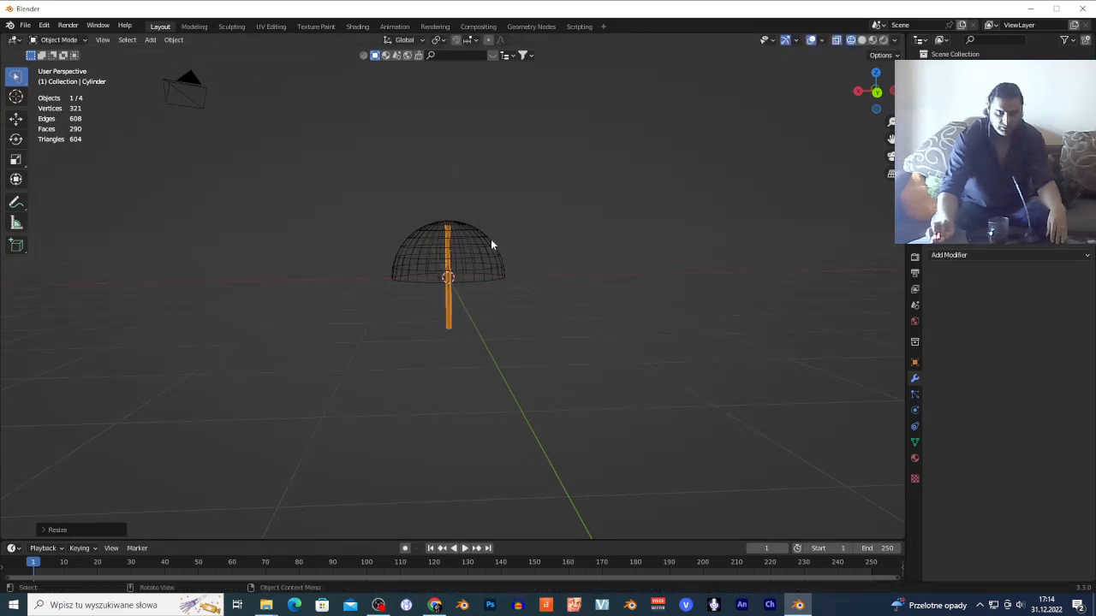
Add a torus at the origin and rotate it 90° about the X axis so it stands upright.
{"action": "key", "text": "shift+a"}
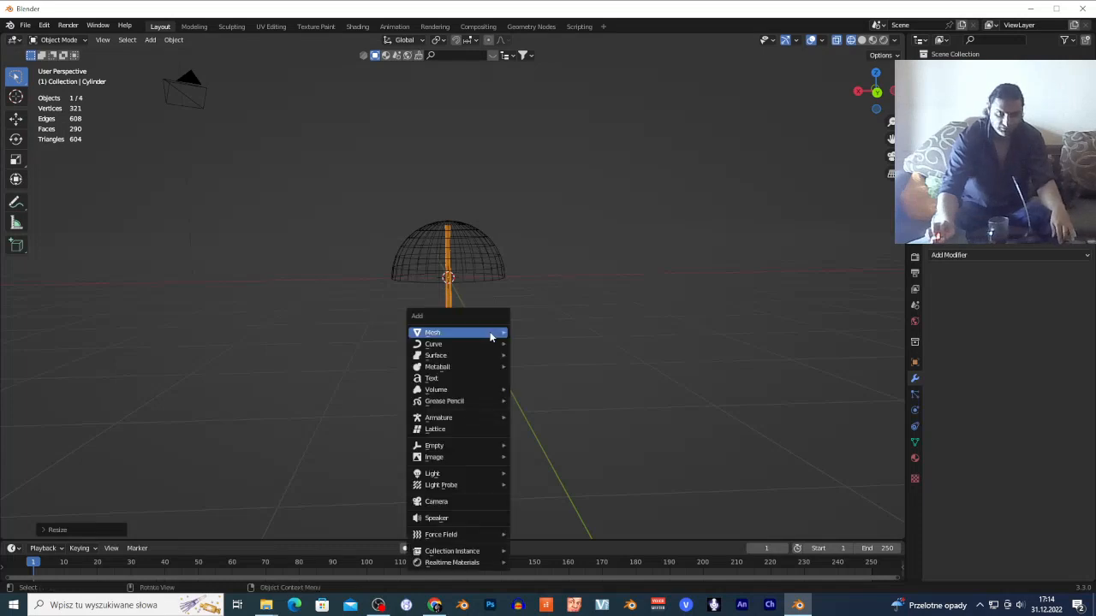
{"action": "mouse_move", "coordinate": [489, 333]}
{"action": "left_click", "coordinate": [557, 413]}
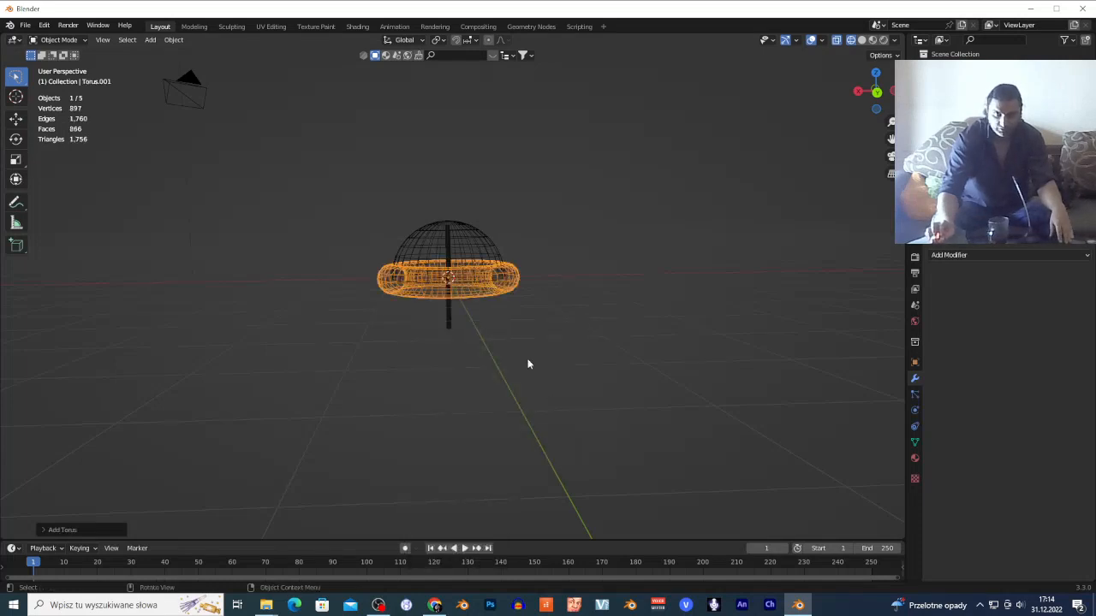
{"action": "type", "text": "rx90"}
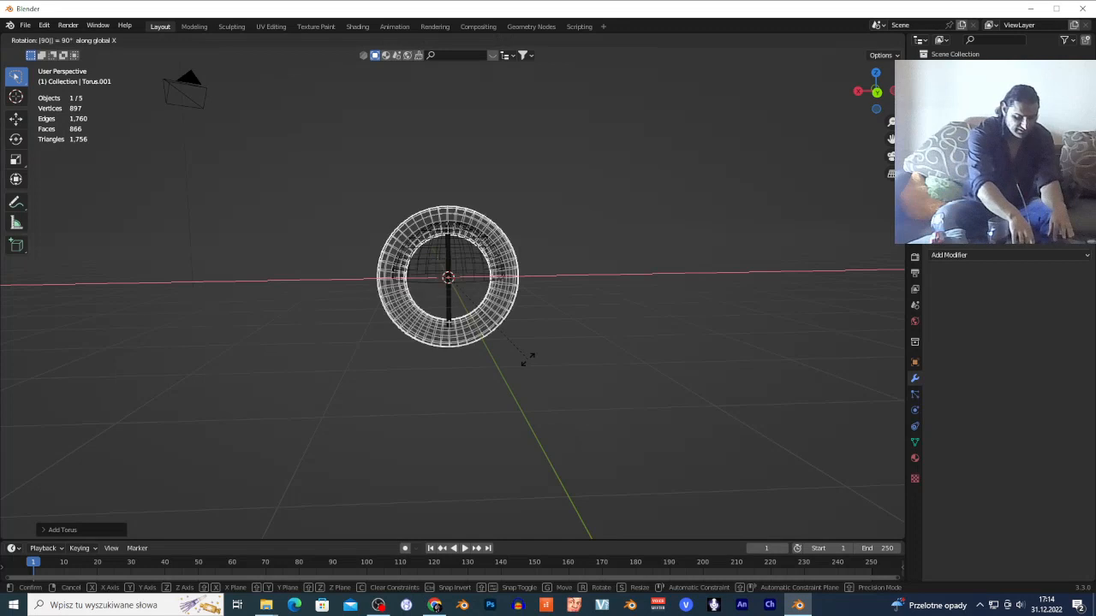
{"action": "key", "text": "Return"}
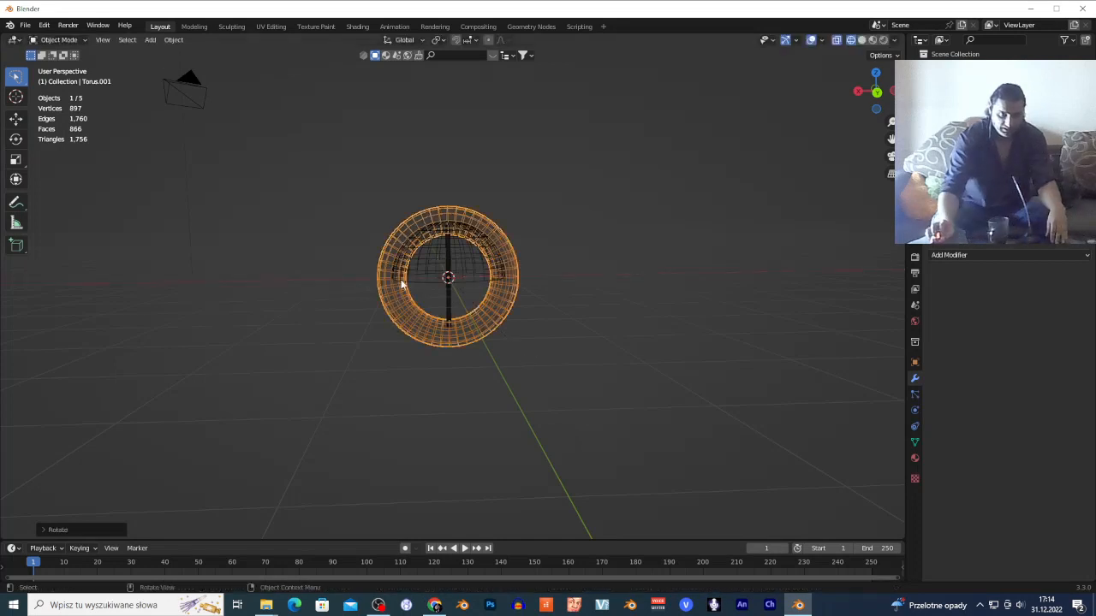
Delete the faces of the torus's upper half in Edit Mode, keeping the lower arc as the handle.
{"action": "key", "text": "Tab"}
{"action": "key", "text": "alt+a"}
{"action": "left_click_drag", "start_coordinate": [355, 194], "coordinate": [309, 174]}
{"action": "key", "text": "Escape"}
{"action": "key", "text": "x"}
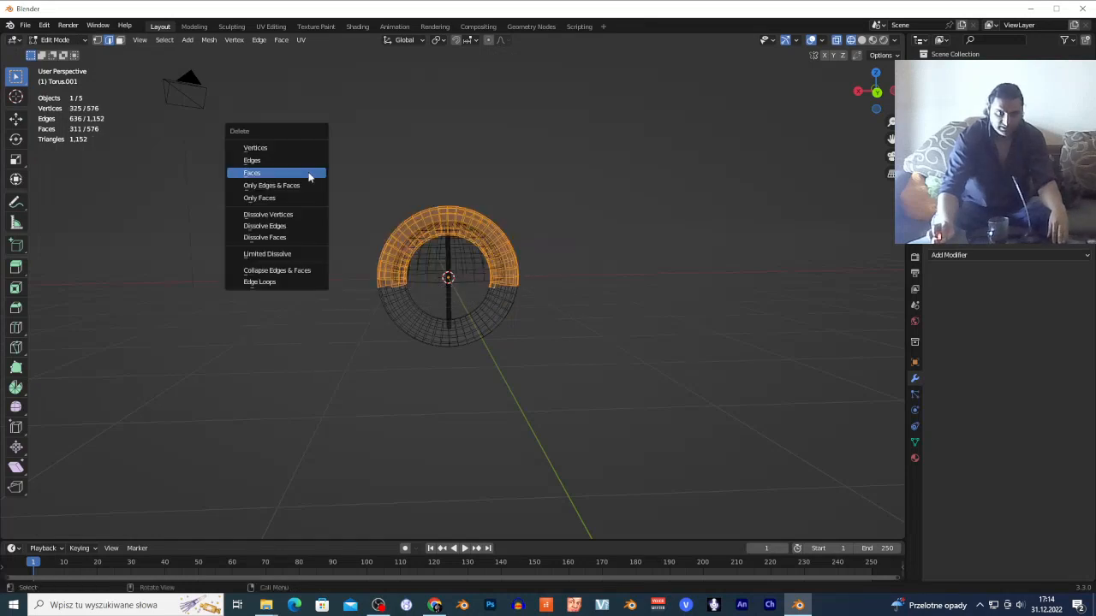
{"action": "left_click", "coordinate": [309, 175]}
{"action": "key", "text": "Tab"}
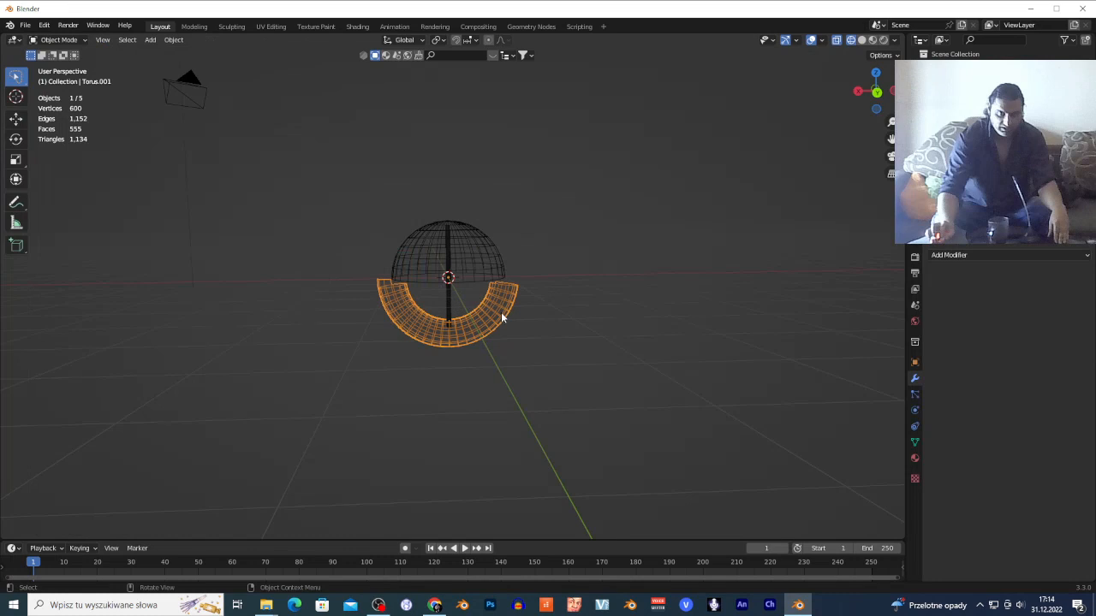
Scale the torus arc down to handle size, lower it along Z to the pole's bottom end and shift it about 0.3 m along negative X.
{"action": "key", "text": "s"}
{"action": "left_click", "coordinate": [450, 294]}
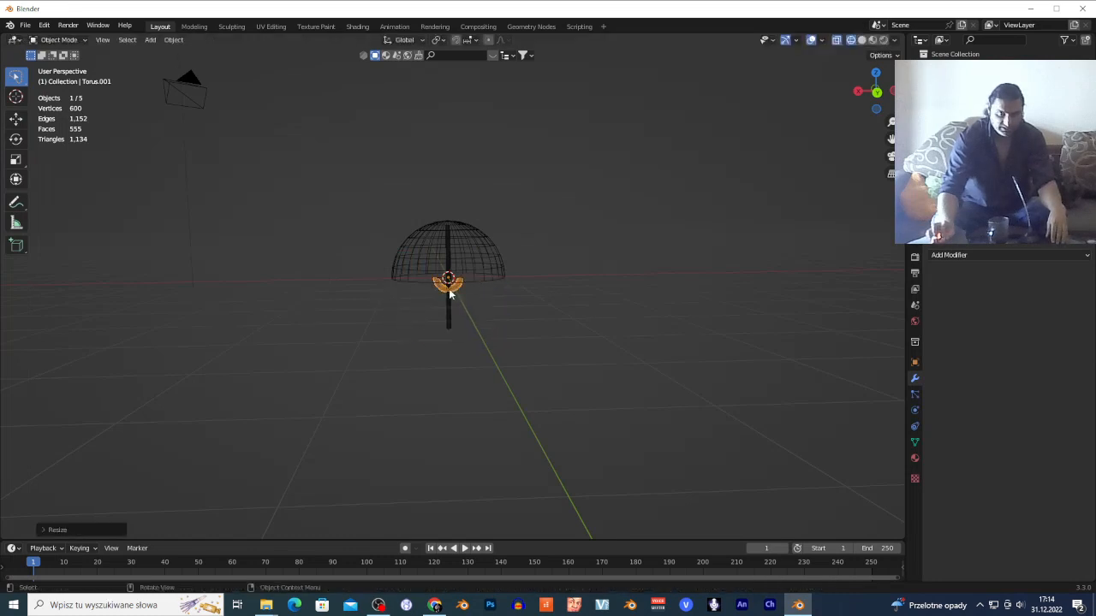
{"action": "key", "text": "g"}
{"action": "key", "text": "z"}
{"action": "left_click", "coordinate": [460, 334]}
{"action": "key", "text": "g"}
{"action": "key", "text": "x"}
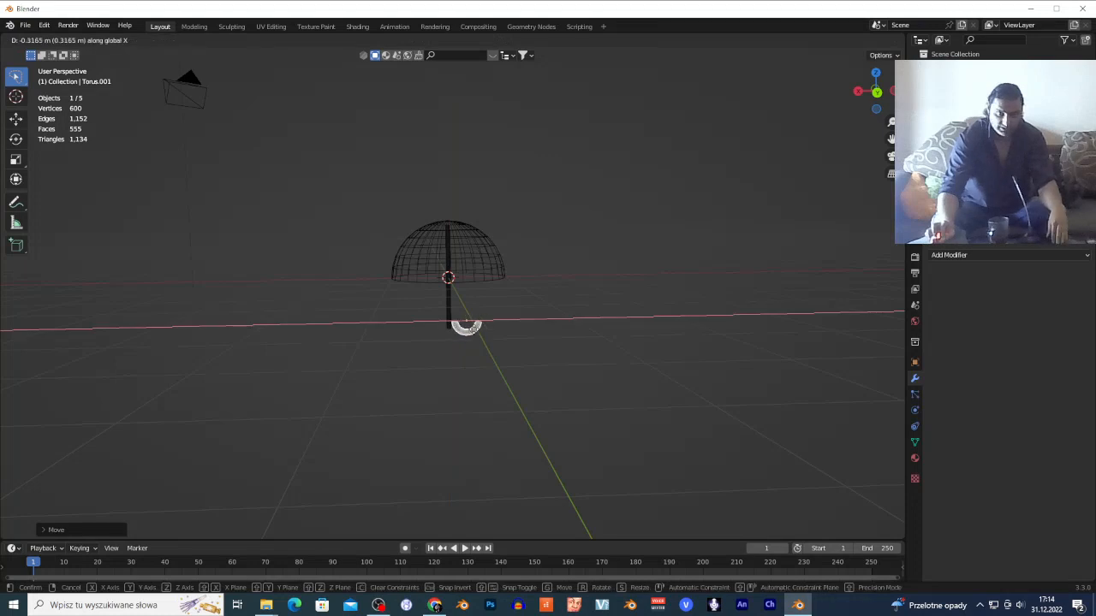
{"action": "left_click", "coordinate": [468, 330]}
Fine-tune the handle's position along X and Z so one open end encloses the pole's lower tip.
{"action": "key", "text": "shift+grave"}
{"action": "key", "text": "w"}
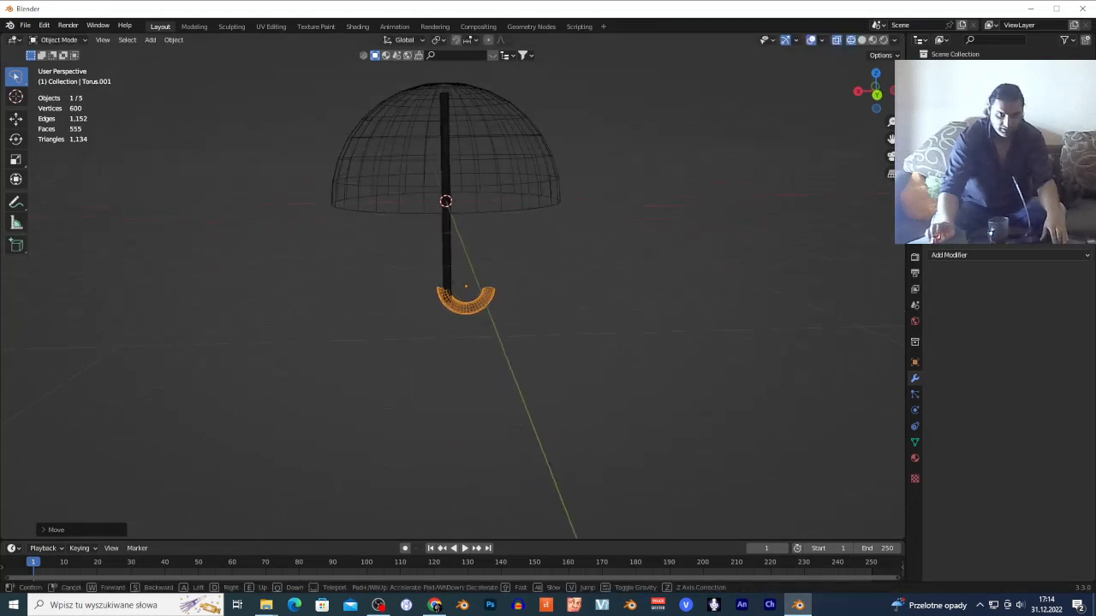
{"action": "left_click", "coordinate": [469, 331]}
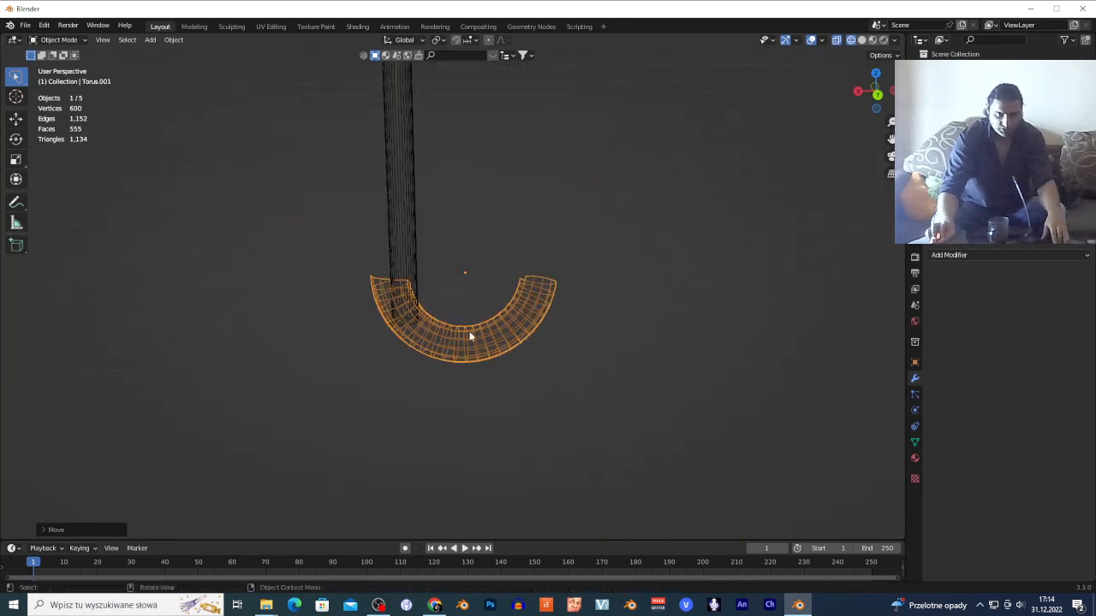
{"action": "key", "text": "g"}
{"action": "key", "text": "x"}
{"action": "left_click", "coordinate": [490, 337]}
{"action": "key", "text": "g"}
{"action": "key", "text": "z"}
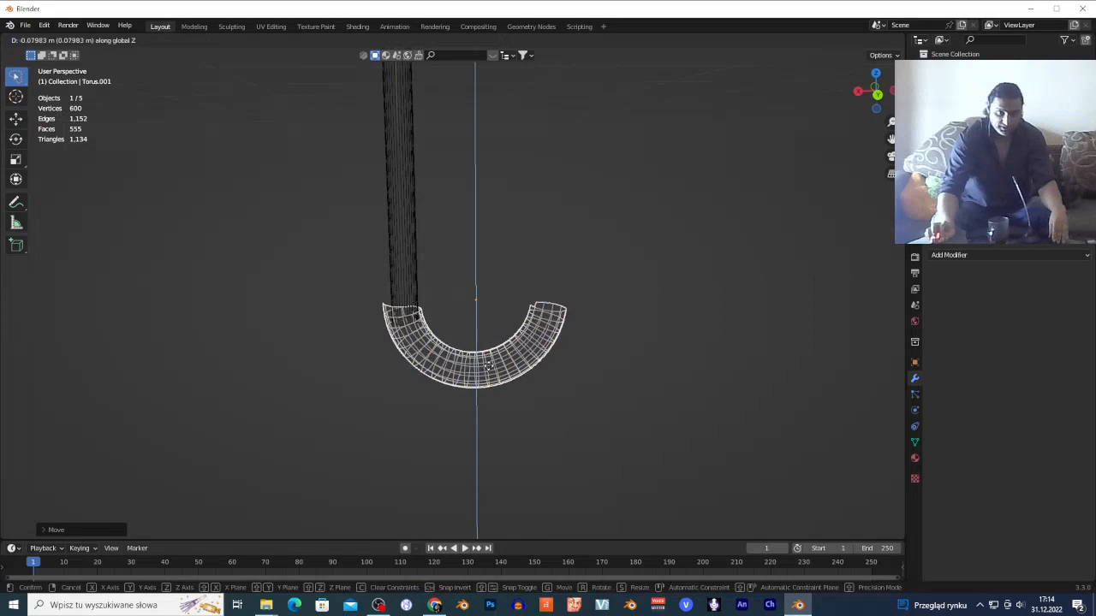
{"action": "left_click", "coordinate": [497, 353]}
Delete the three stray faces protruding from the rim at the handle's pole-side end.
{"action": "key", "text": "shift+grave"}
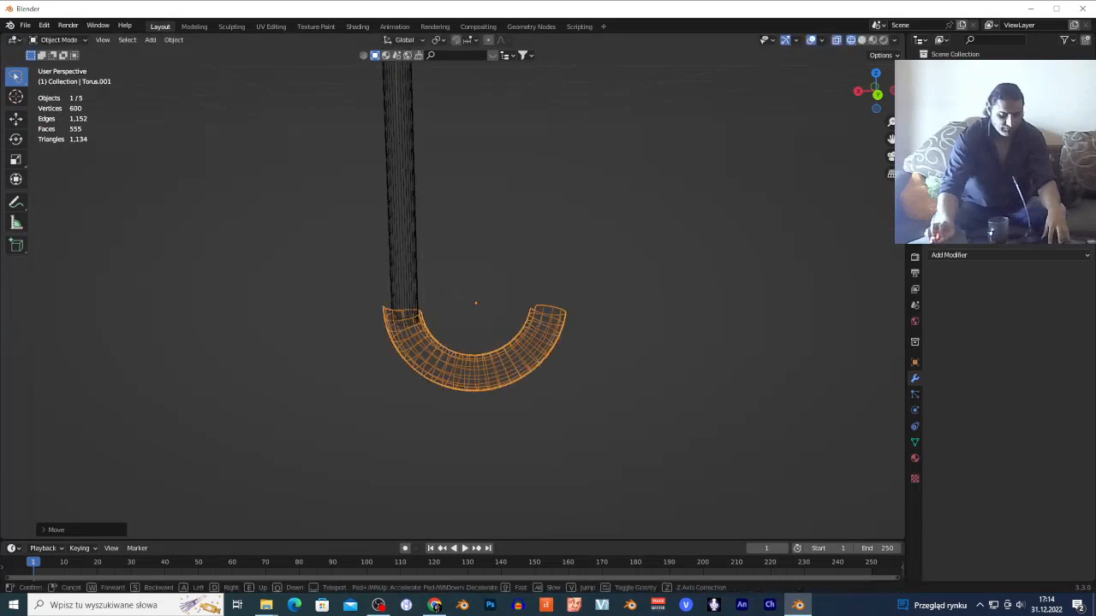
{"action": "key", "text": "w"}
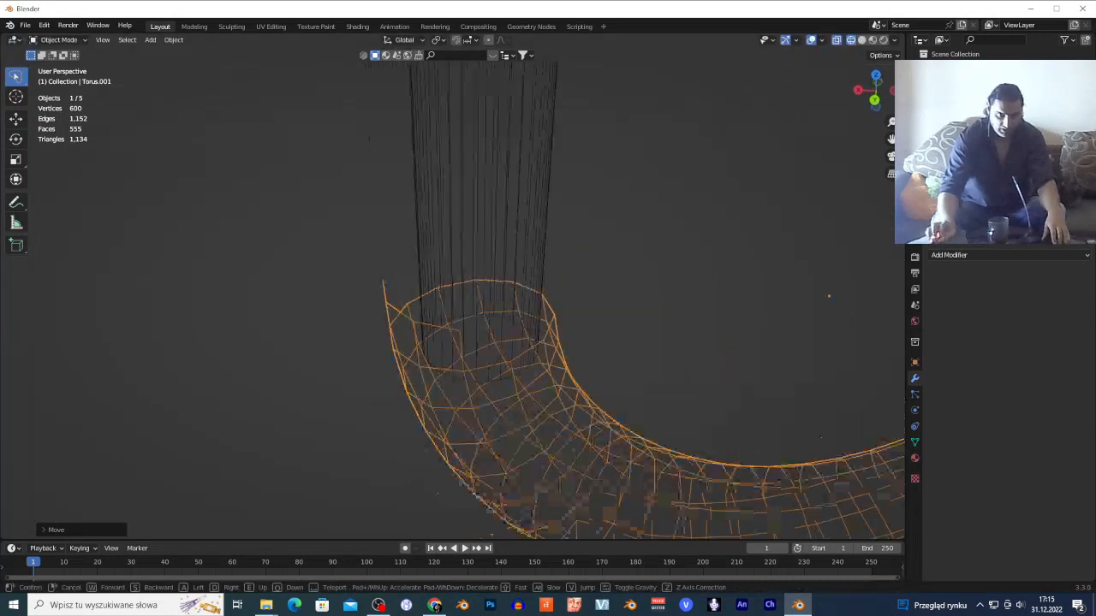
{"action": "left_click", "coordinate": [454, 306]}
{"action": "left_click", "coordinate": [454, 306]}
{"action": "left_click", "coordinate": [467, 315]}
{"action": "key", "text": "Tab"}
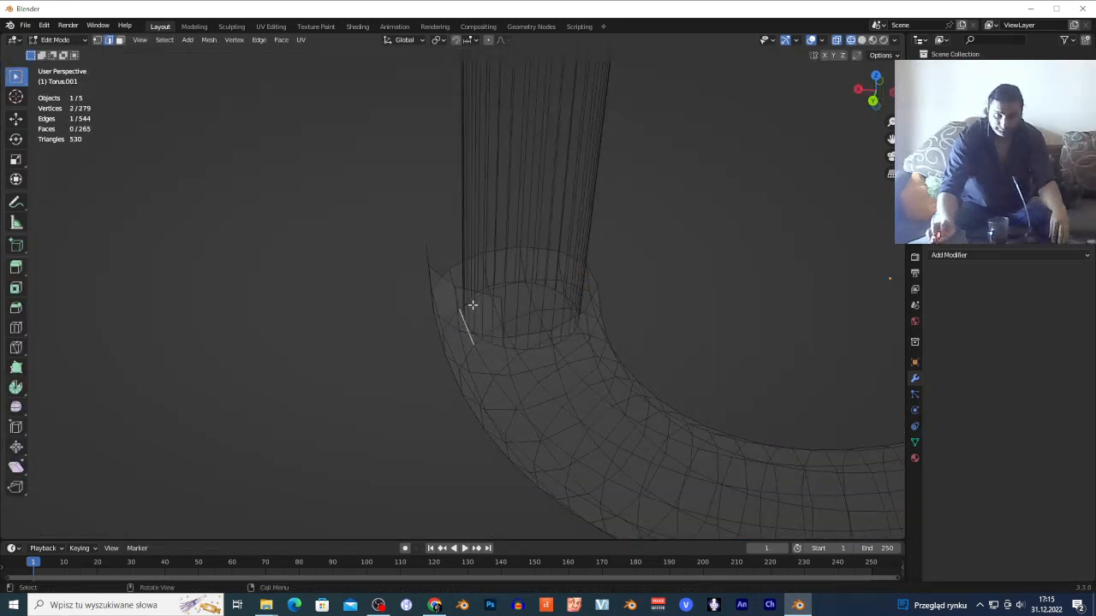
{"action": "key", "text": "3"}
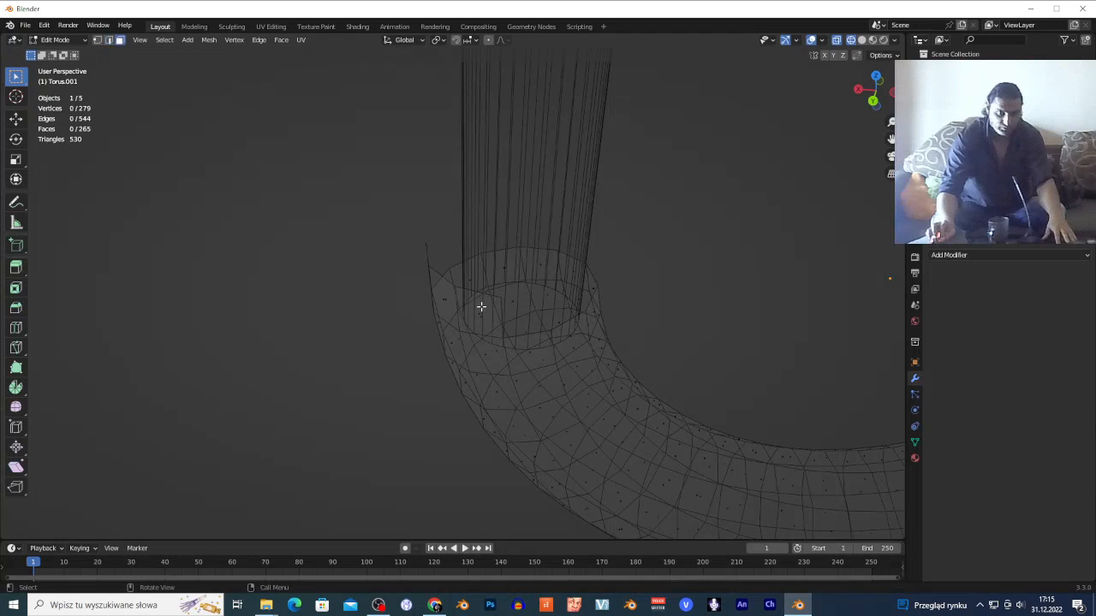
{"action": "left_click", "coordinate": [483, 312]}
{"action": "left_click", "coordinate": [463, 310], "text": "alt"}
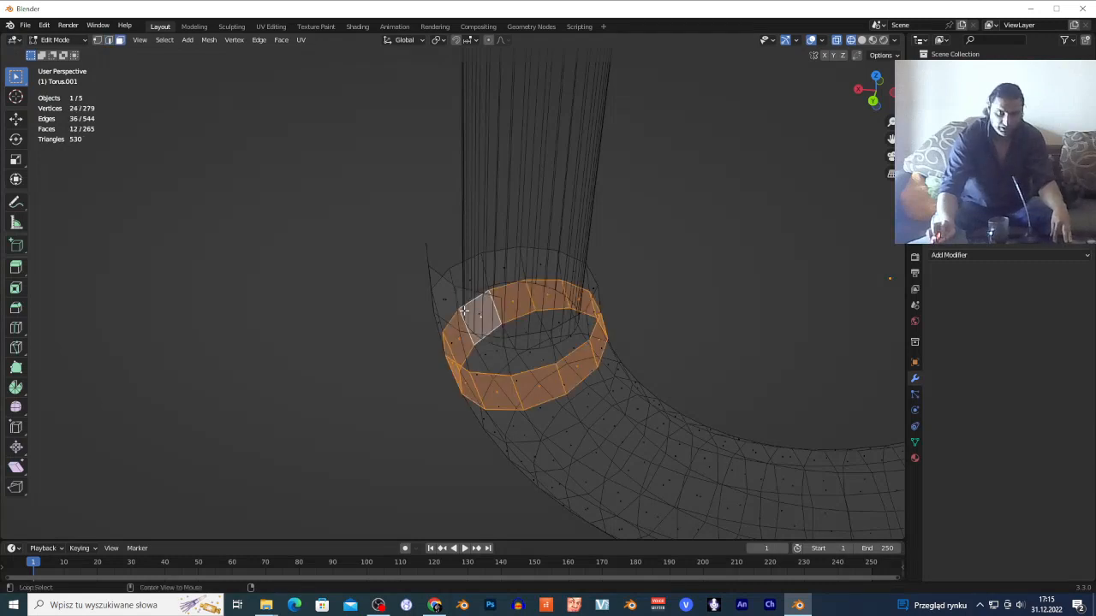
{"action": "left_click", "coordinate": [461, 302], "text": "alt"}
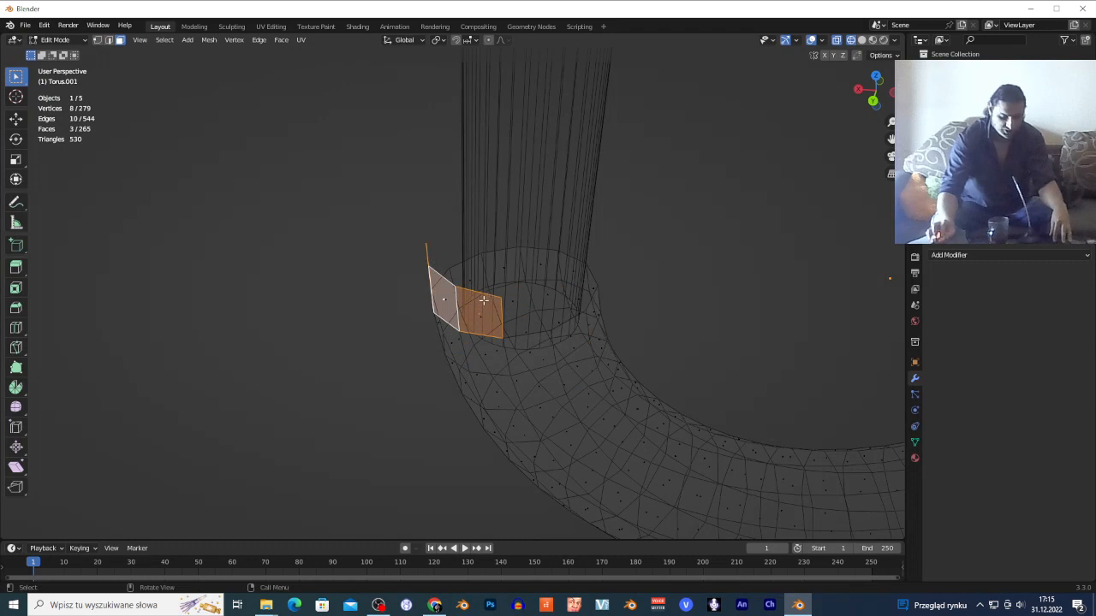
{"action": "key", "text": "x"}
{"action": "left_click", "coordinate": [482, 302]}
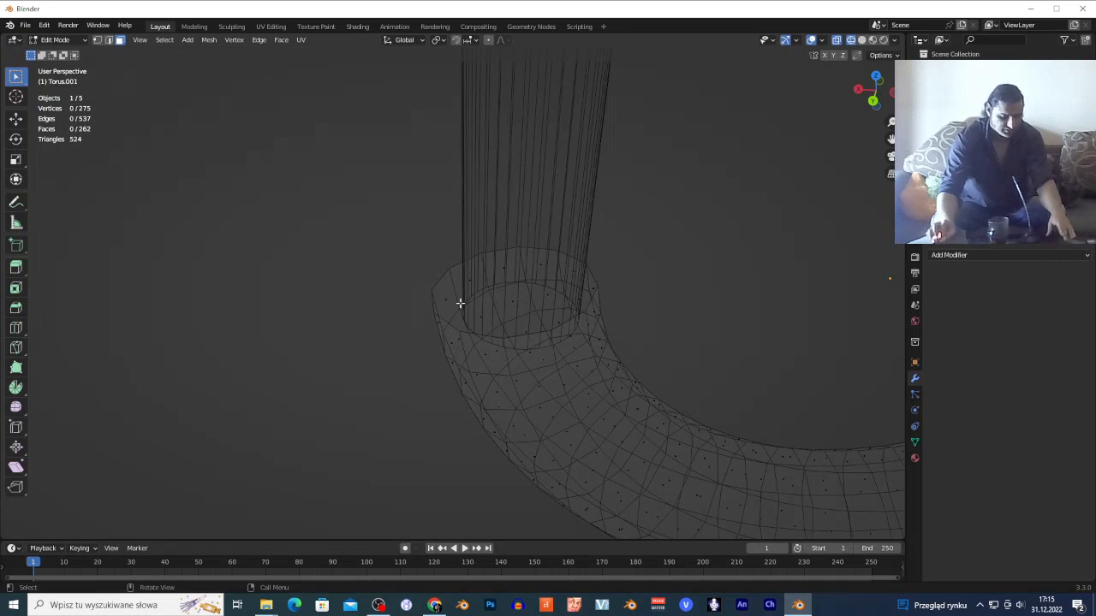
Select the edge loop around the handle's open pole-side end and fill it with a face.
{"action": "key", "text": "2"}
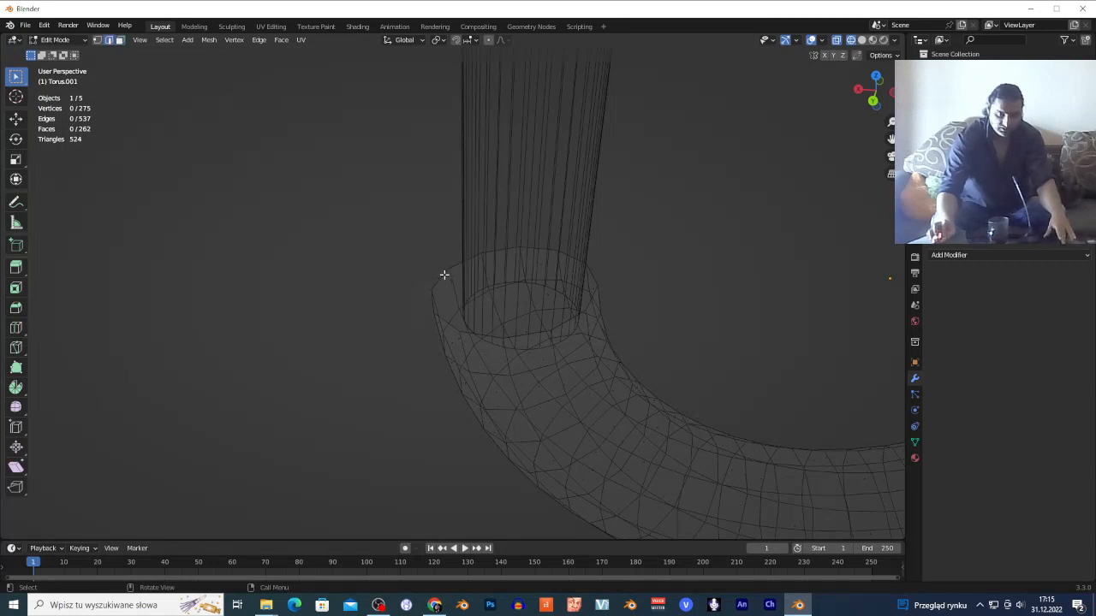
{"action": "left_click", "coordinate": [443, 275], "text": "alt"}
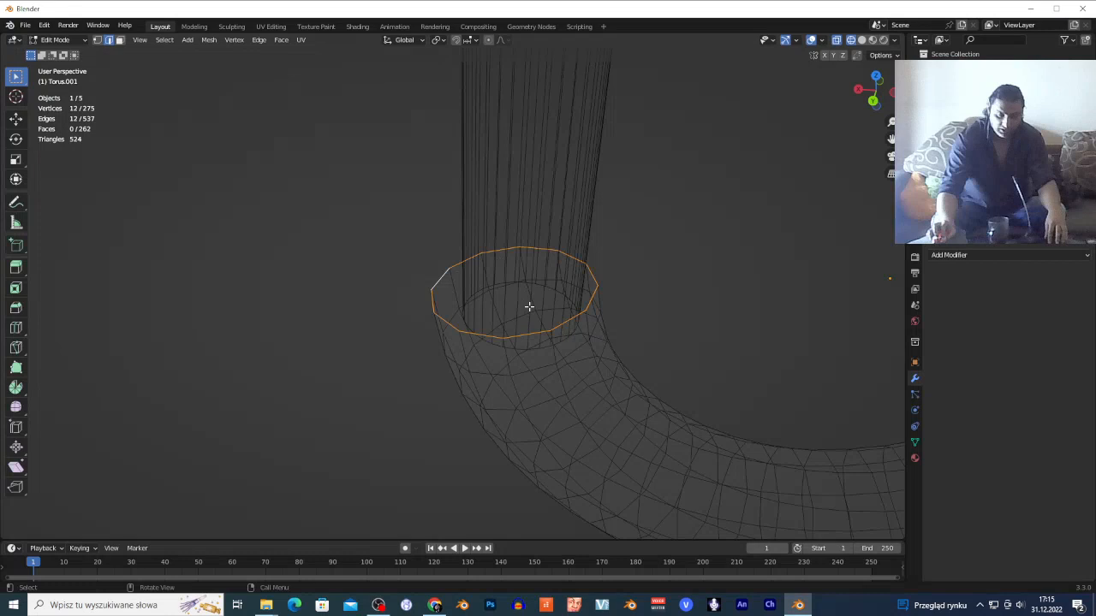
{"action": "key", "text": "f"}
{"action": "key", "text": "Tab"}
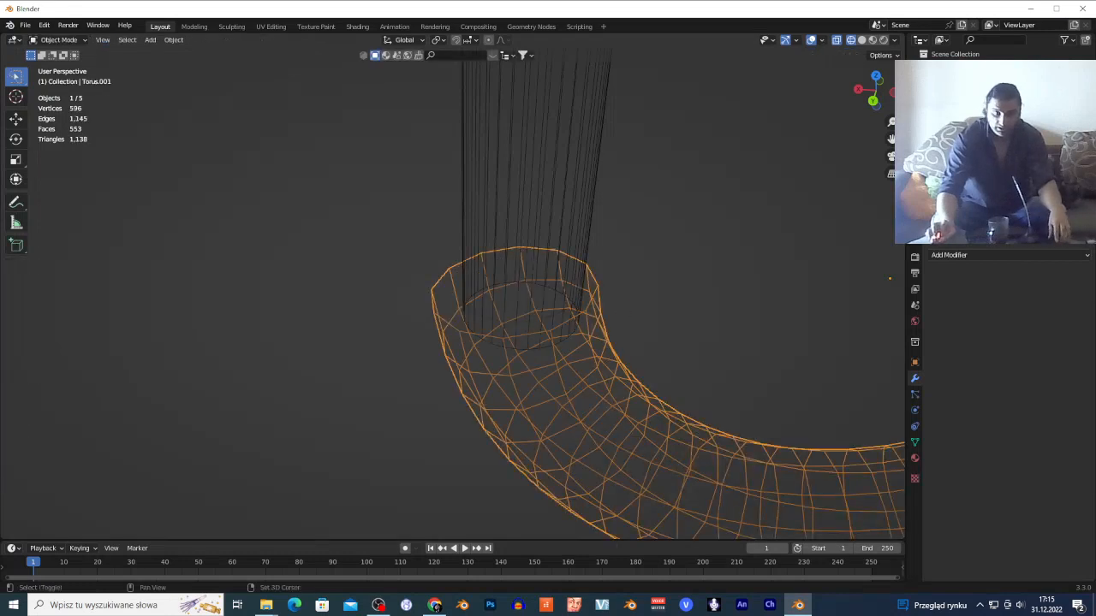
Select the edge loop around the handle's open free end and fill it with a face.
{"action": "key", "text": "shift+grave"}
{"action": "key", "text": "Escape"}
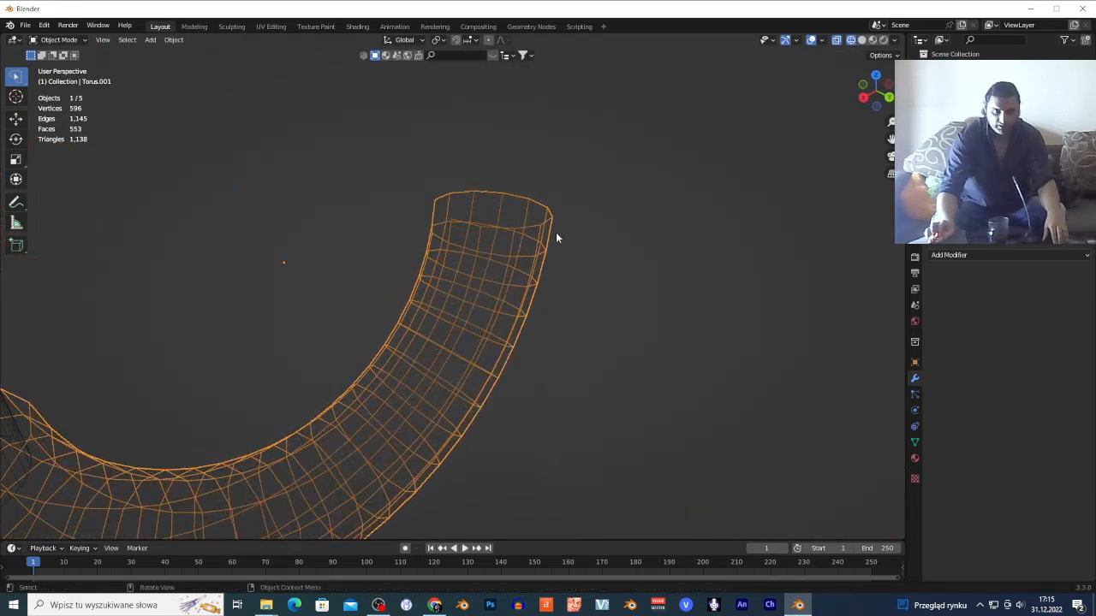
{"action": "key", "text": "Tab"}
{"action": "left_click", "coordinate": [509, 225], "text": "alt"}
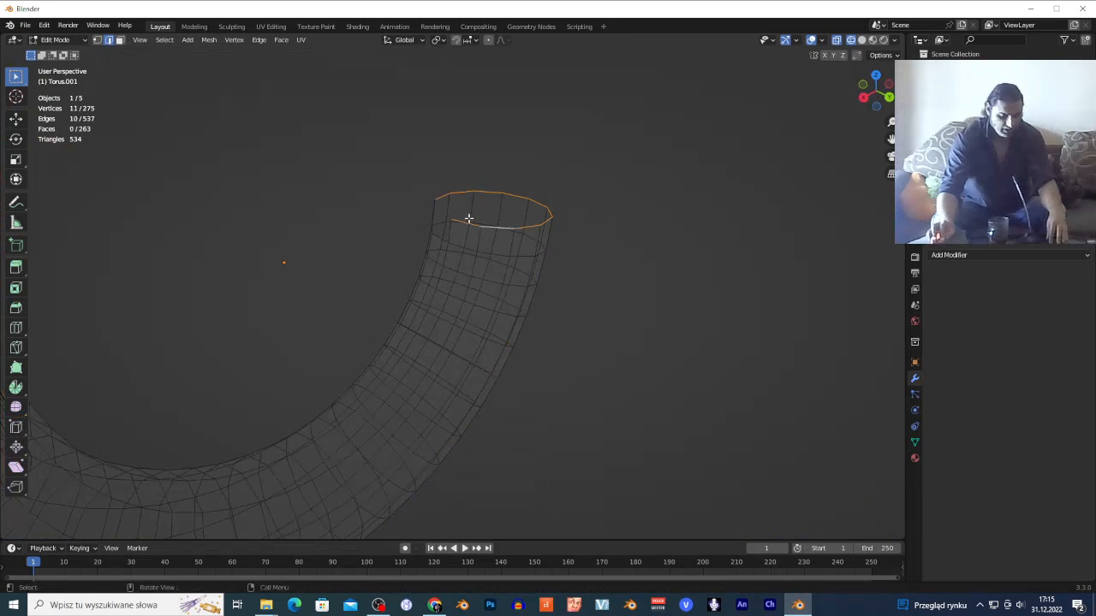
{"action": "key", "text": "f"}
{"action": "key", "text": "Tab"}
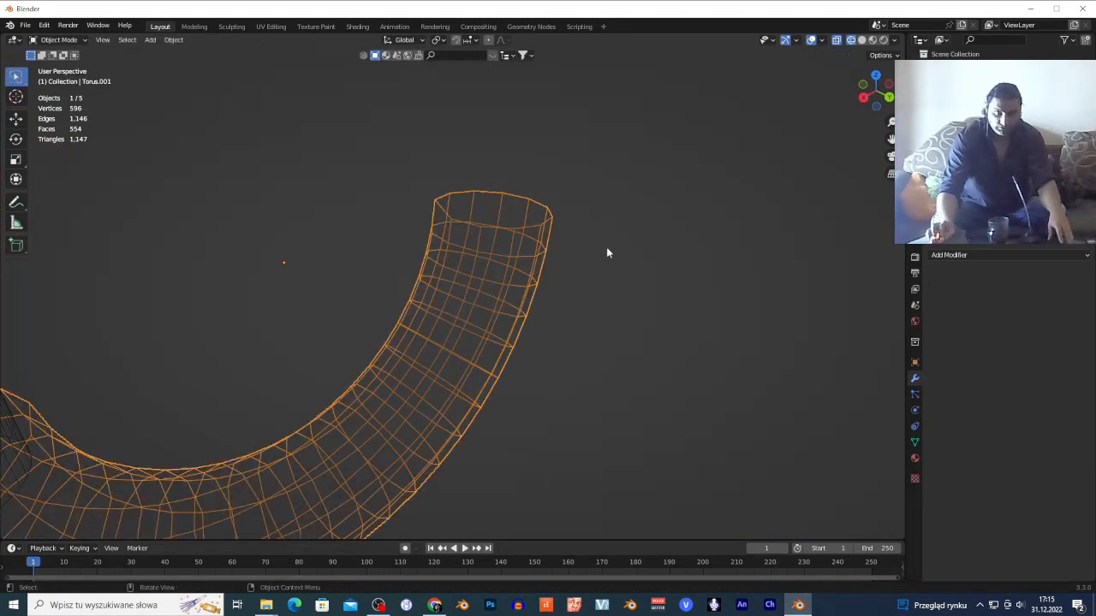
{"action": "left_click", "coordinate": [626, 243]}
Add a Solidify modifier to the umbrella dome and set its thickness to 0.02 m.
{"action": "key", "text": "shift+grave"}
{"action": "key", "text": "s"}
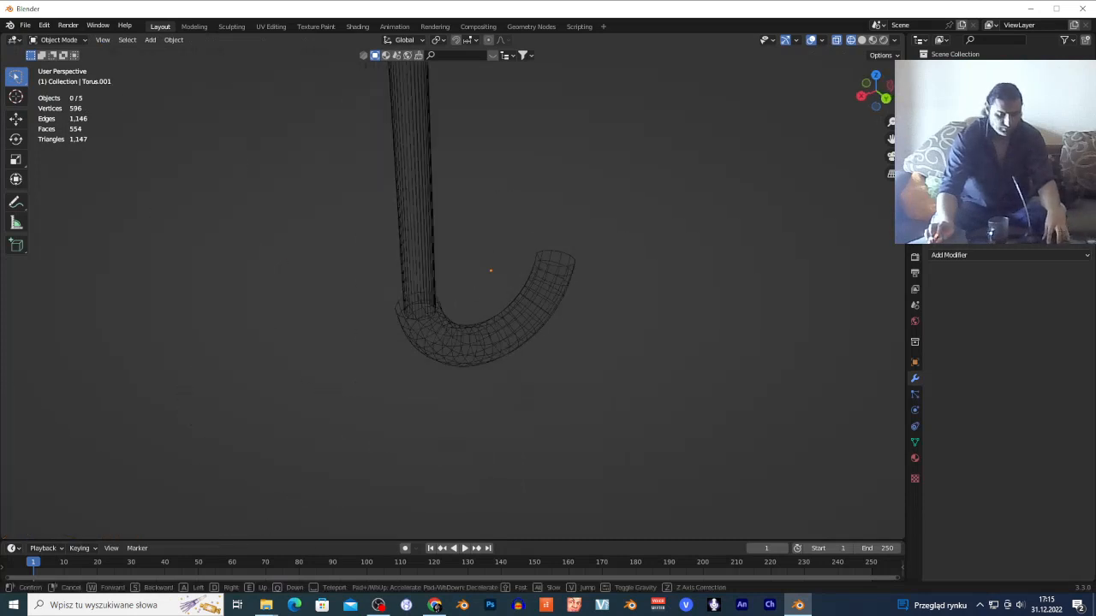
{"action": "key", "text": "d"}
{"action": "key", "text": "a"}
{"action": "key", "text": "w"}
{"action": "left_click", "coordinate": [657, 207]}
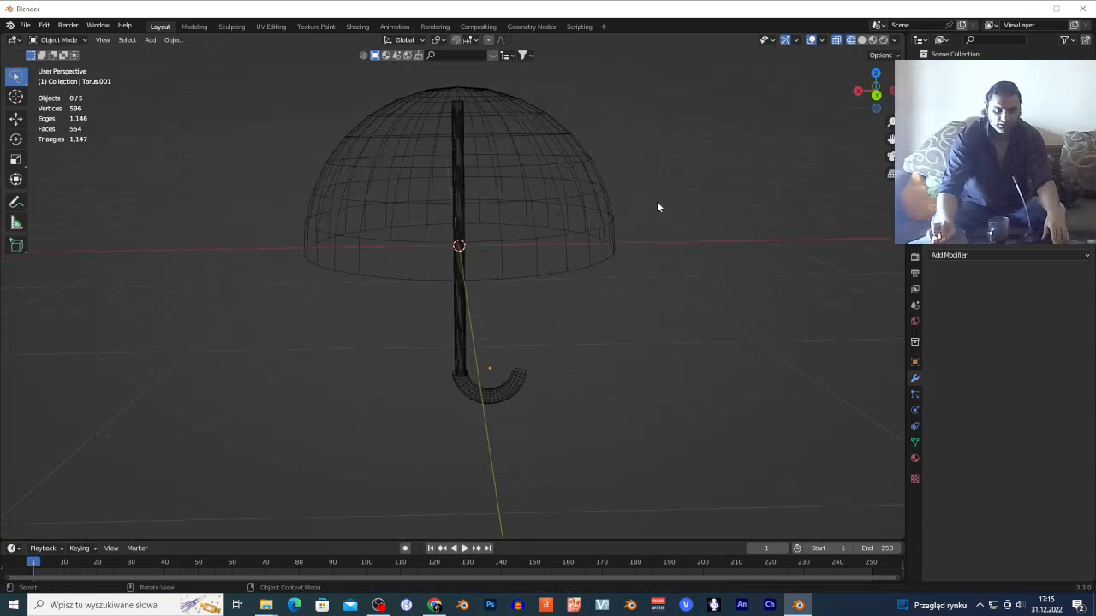
{"action": "left_click", "coordinate": [617, 222]}
{"action": "left_click", "coordinate": [951, 255]}
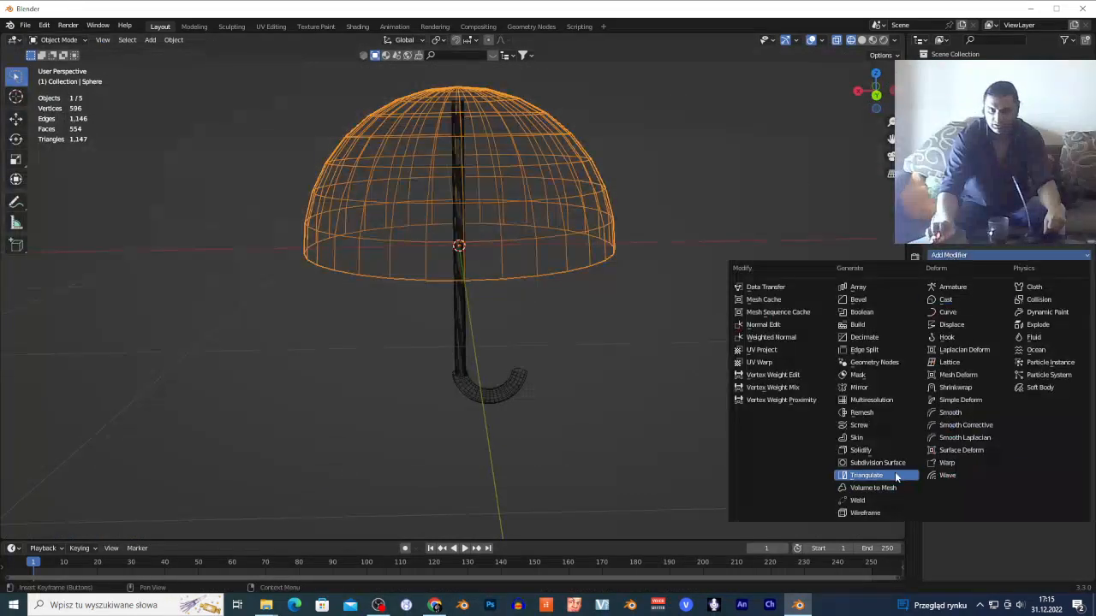
{"action": "left_click", "coordinate": [860, 451]}
{"action": "left_click_drag", "start_coordinate": [1024, 304], "coordinate": [1036, 304]}
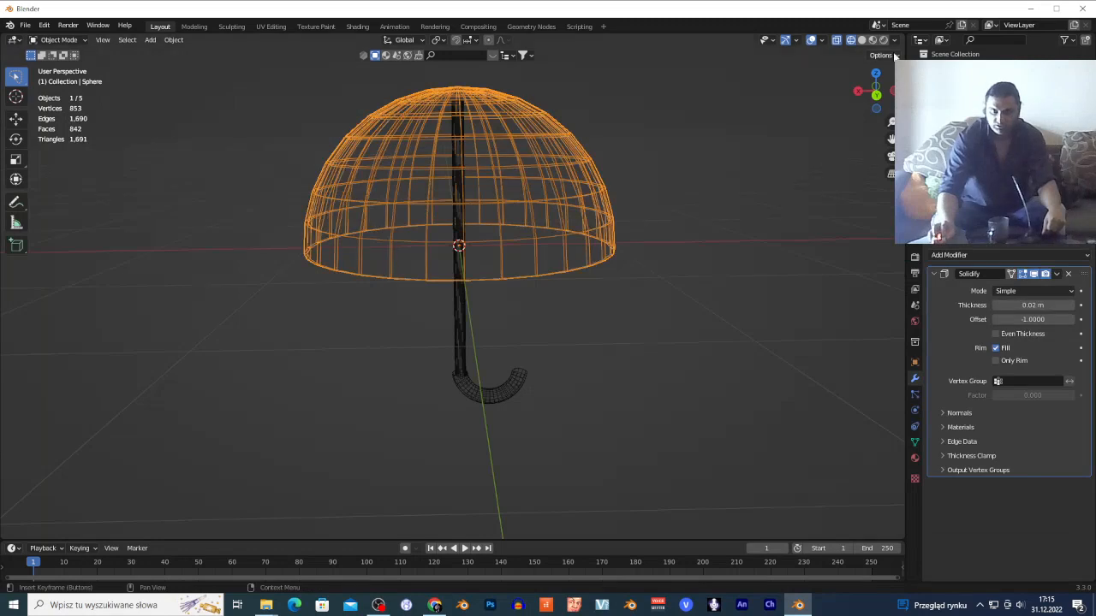
Preview the scene in rendered shading and add a Subdivision Surface modifier to the dome.
{"action": "left_click", "coordinate": [883, 40]}
{"action": "left_click", "coordinate": [641, 233]}
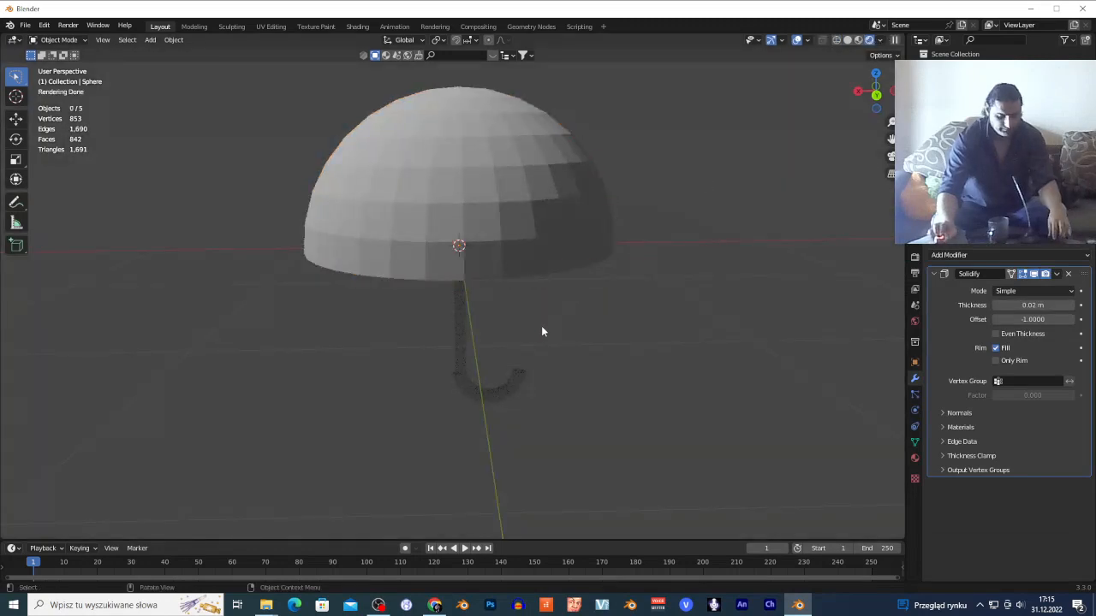
{"action": "scroll", "coordinate": [531, 283], "scroll_direction": "up", "scroll_amount": 4}
{"action": "left_click", "coordinate": [510, 209]}
{"action": "left_click", "coordinate": [968, 255]}
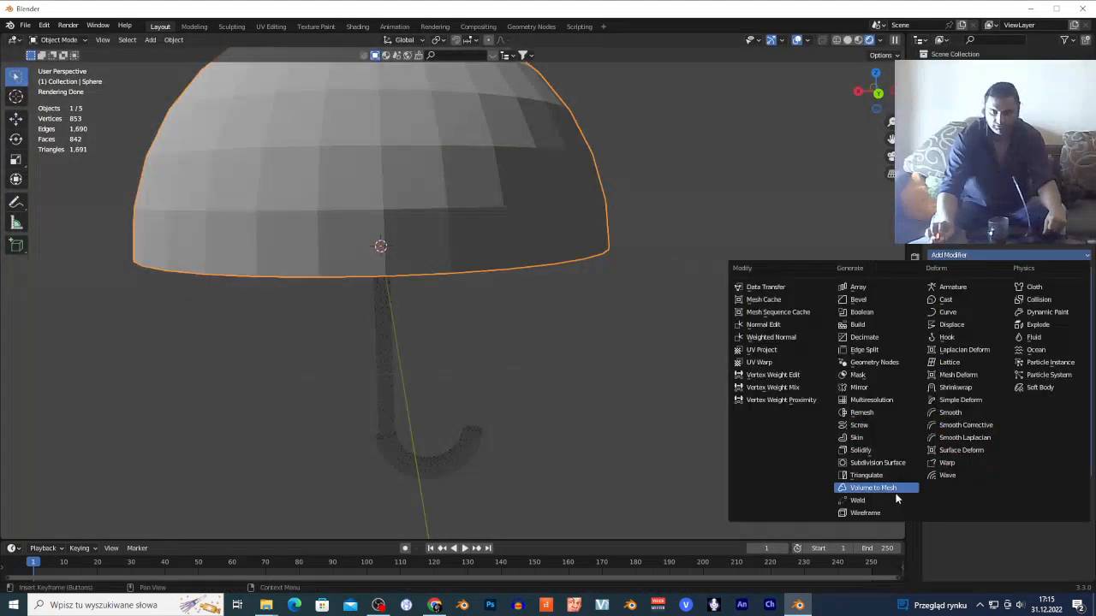
{"action": "left_click", "coordinate": [877, 462]}
Apply smooth shading to the umbrella dome.
{"action": "right_click", "coordinate": [480, 232]}
{"action": "left_click", "coordinate": [479, 232]}
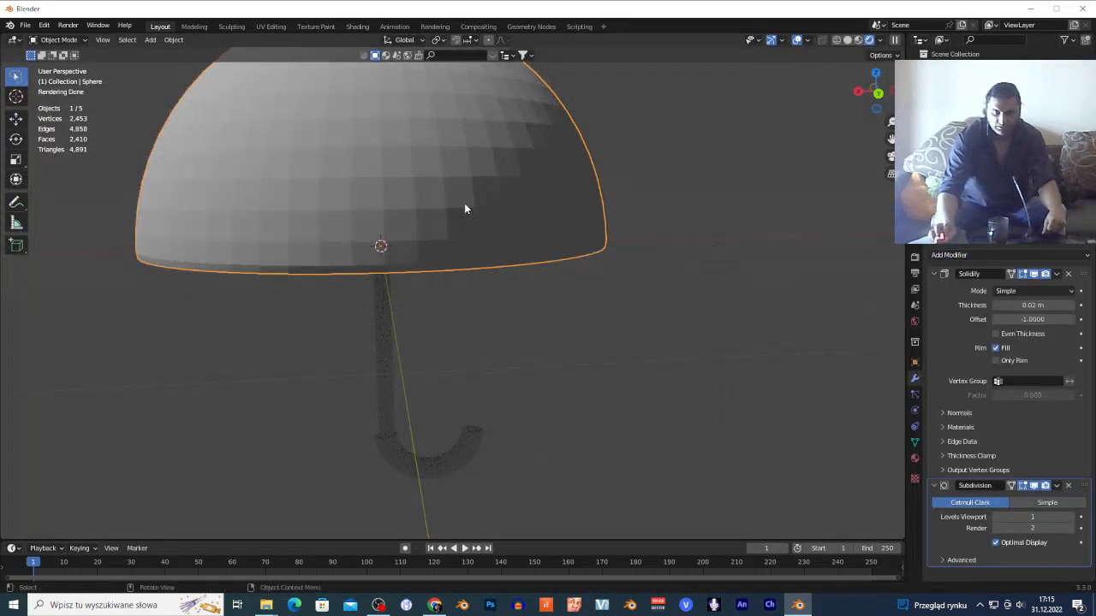
{"action": "right_click", "coordinate": [458, 178]}
{"action": "left_click", "coordinate": [456, 177]}
{"action": "left_click", "coordinate": [653, 313]}
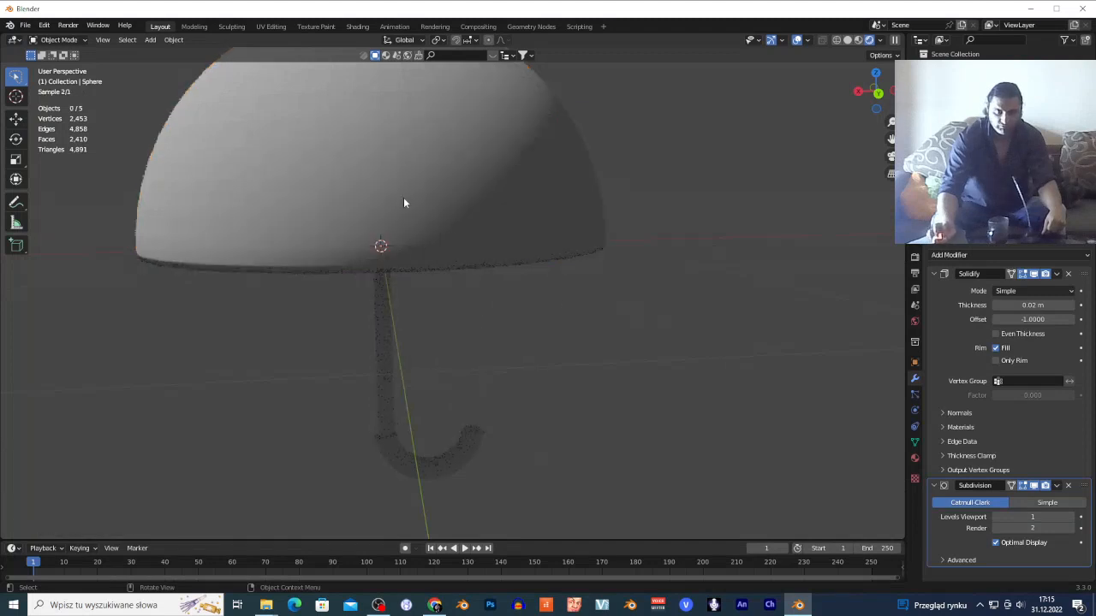
Switch the viewport to solid shading and check the whole umbrella, including where the pole meets the handle.
{"action": "left_click", "coordinate": [848, 39]}
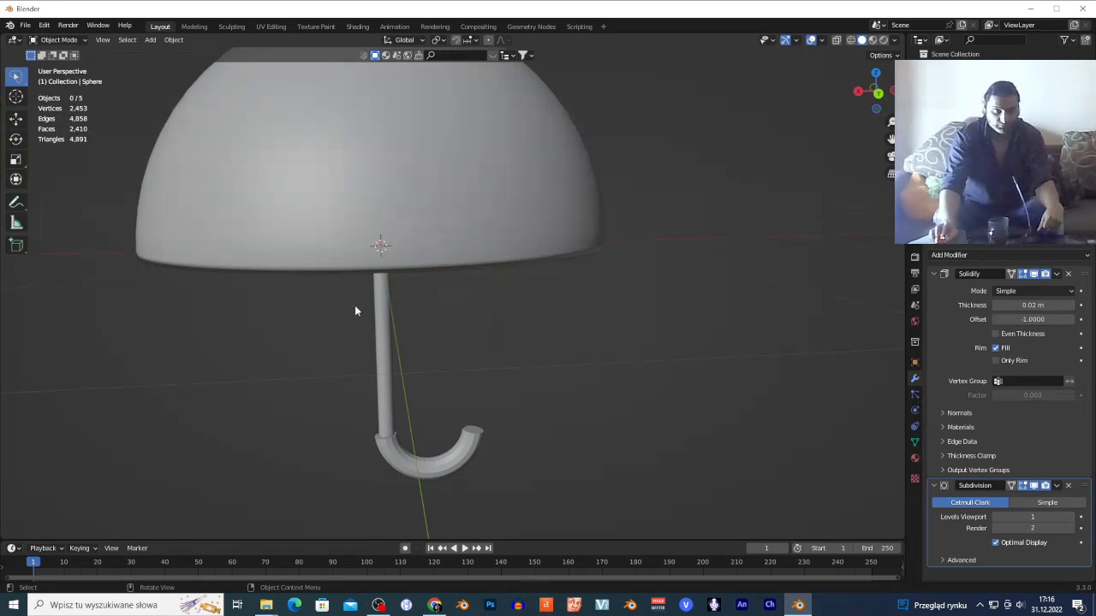
{"action": "scroll", "coordinate": [376, 316], "scroll_direction": "down", "scroll_amount": 10}
{"action": "scroll", "coordinate": [428, 330], "scroll_direction": "up", "scroll_amount": 3}
{"action": "scroll", "coordinate": [453, 332], "scroll_direction": "up", "scroll_amount": 6}
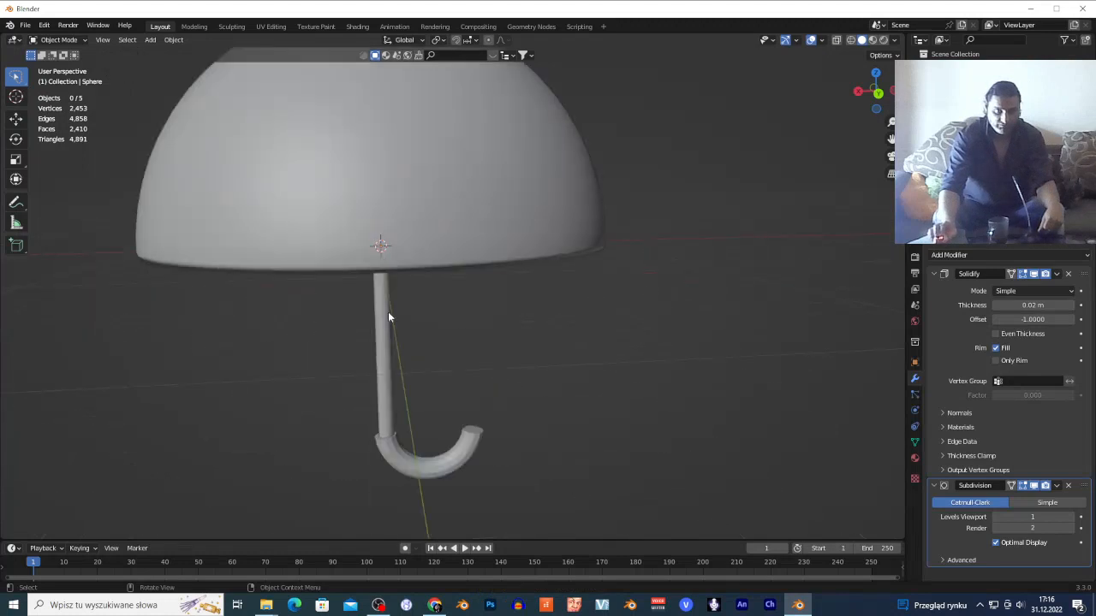